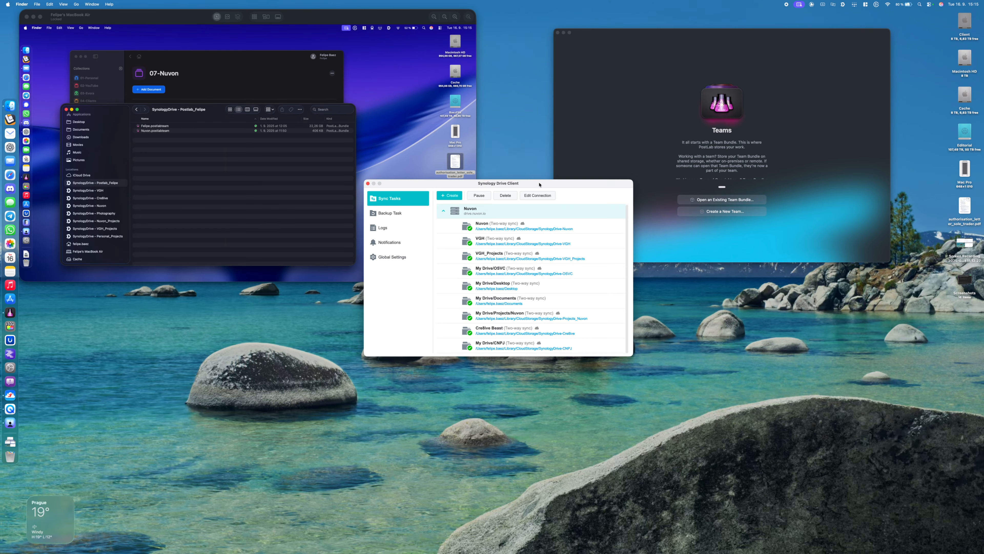
Start a new Synology Drive sync task using the previous connection drive.nuvon.io
left_click_drag(540, 185, 608, 223)
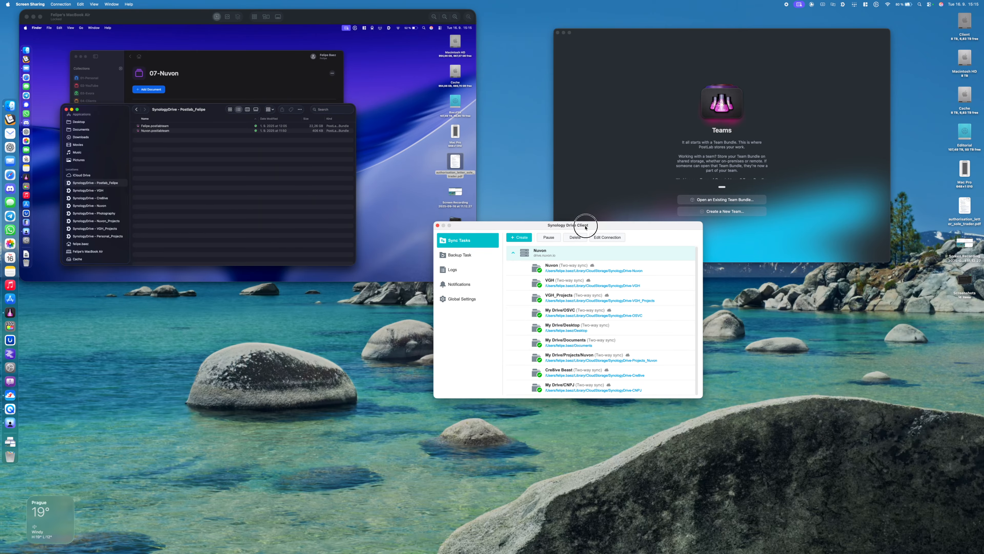
left_click_drag(585, 227, 648, 215)
left_click(587, 223)
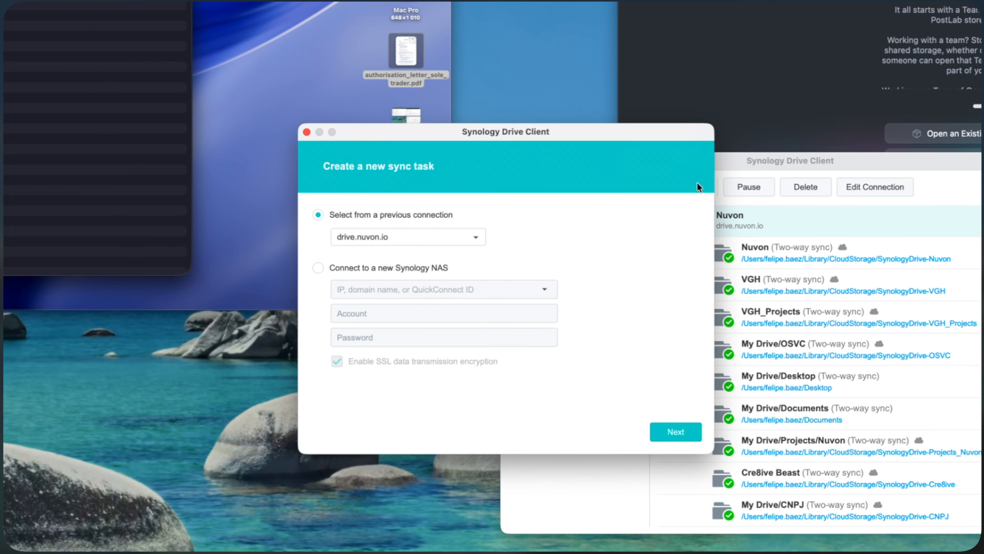
left_click(686, 432)
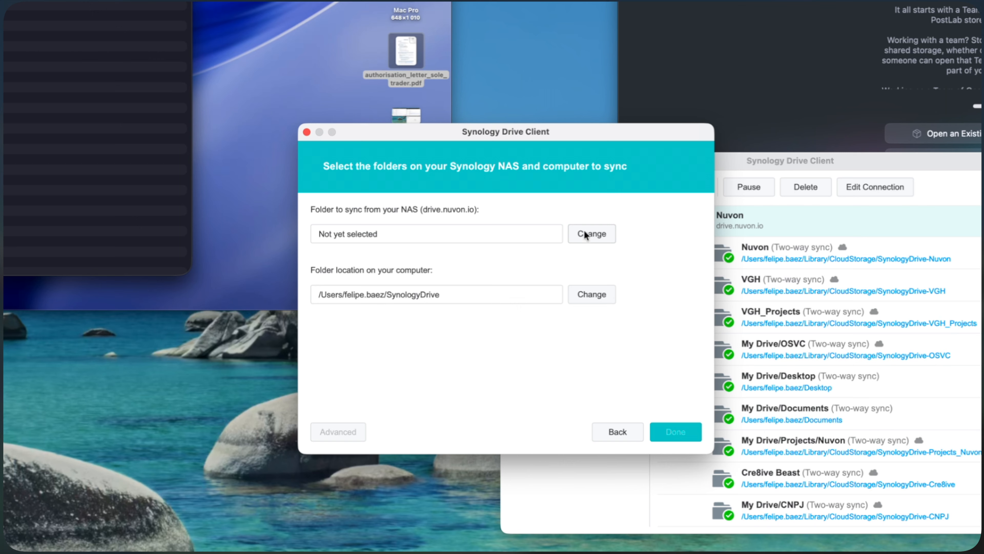
Select the Postlab folder under Team Folder as the NAS folder to sync
left_click(581, 233)
left_click(369, 152)
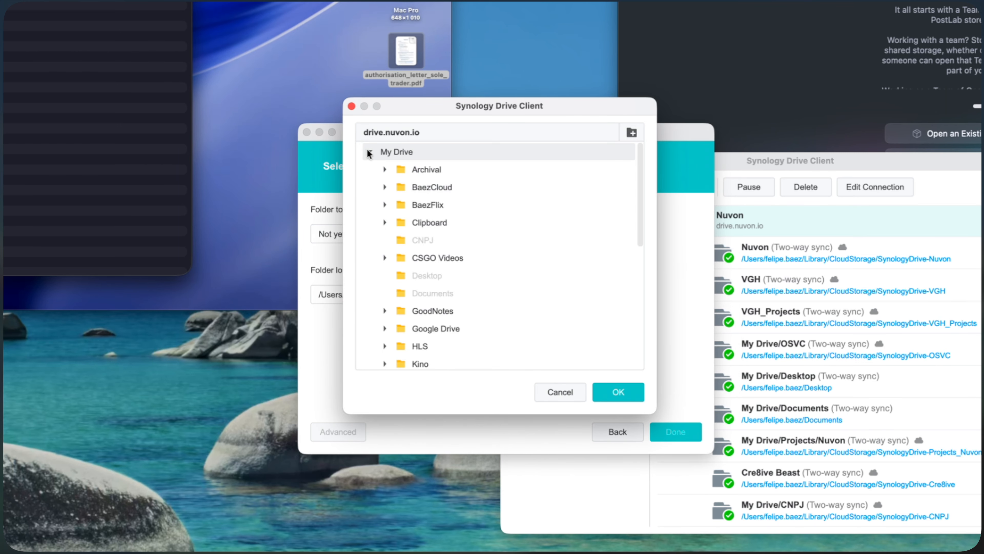
scroll(450, 268, "down", 10)
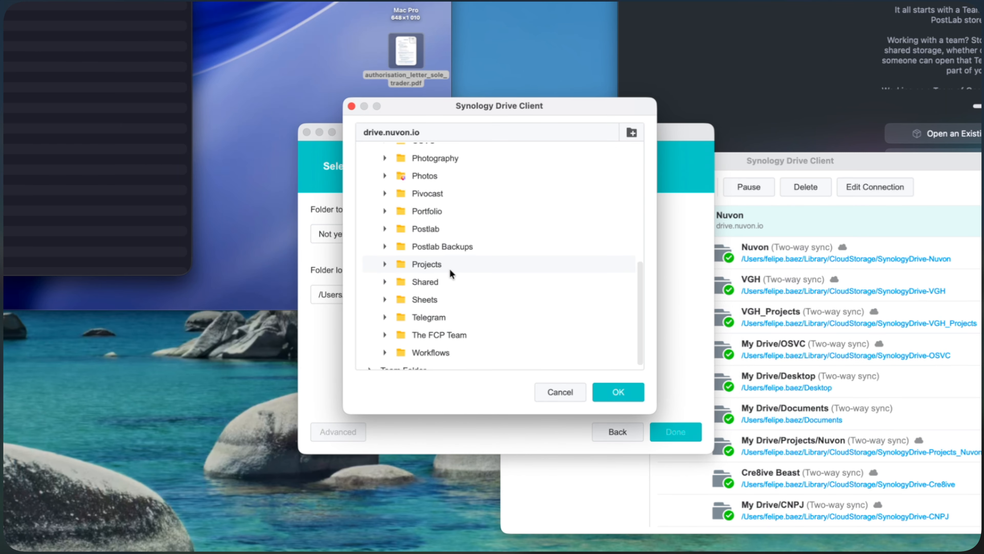
scroll(379, 153, "up", 10)
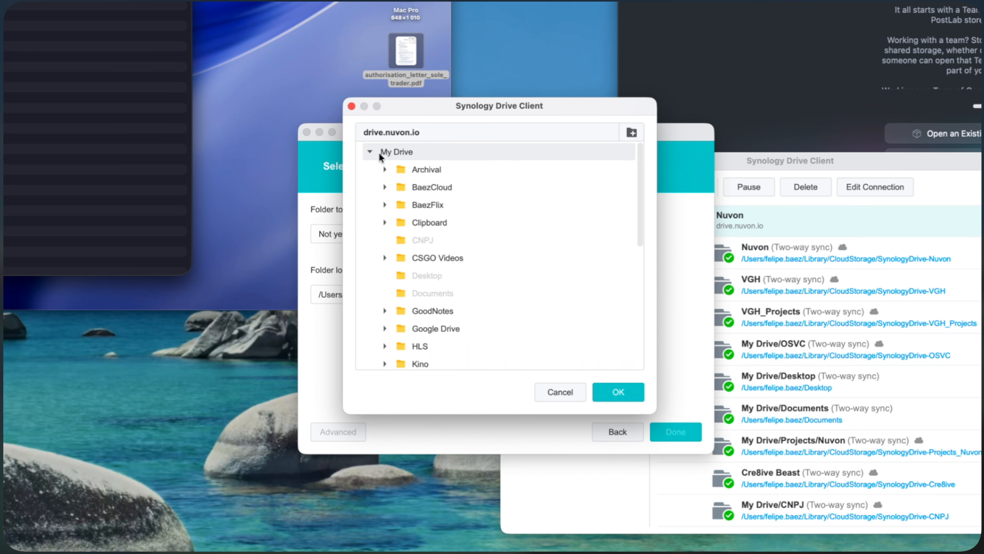
left_click(372, 153)
left_click(372, 170)
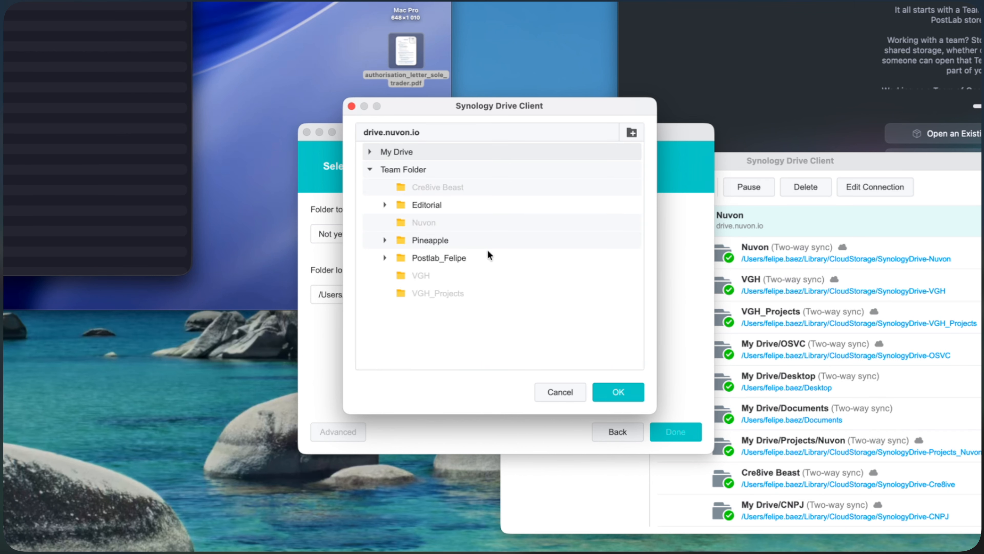
left_click(440, 258)
left_click(619, 392)
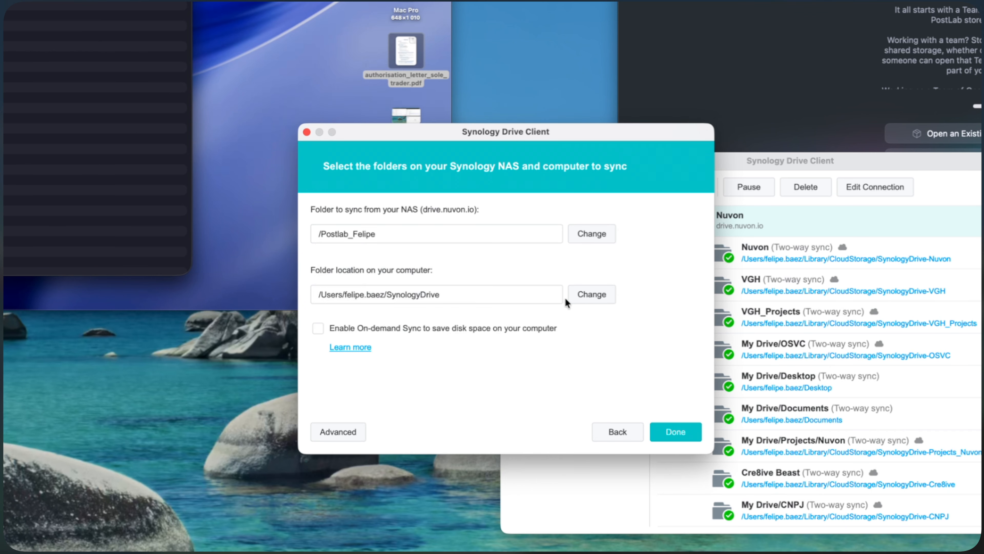
Enable On-demand Sync, name the task Postlab, and finish creating the sync task, closing the Synology Drive Client window
left_click(486, 327)
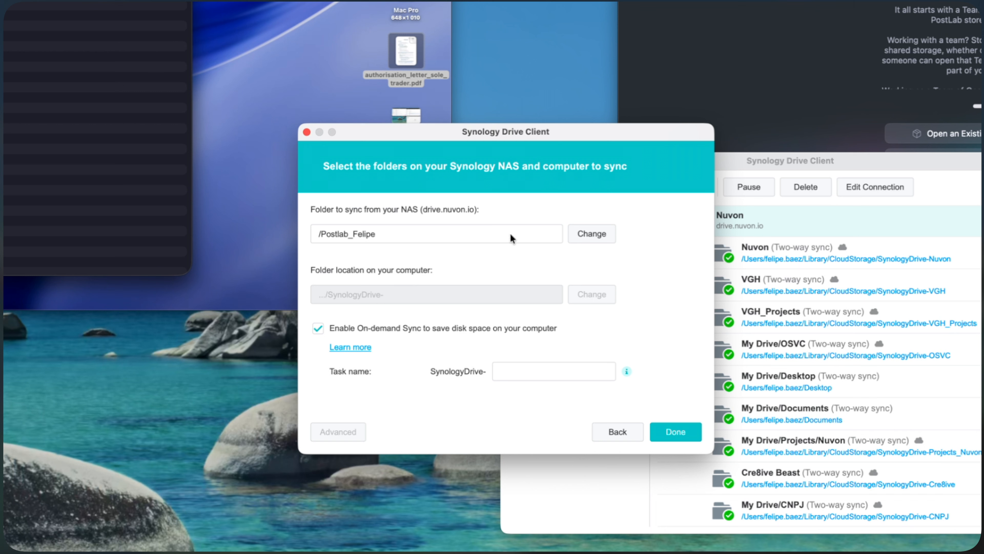
type("Postlab")
left_click(679, 431)
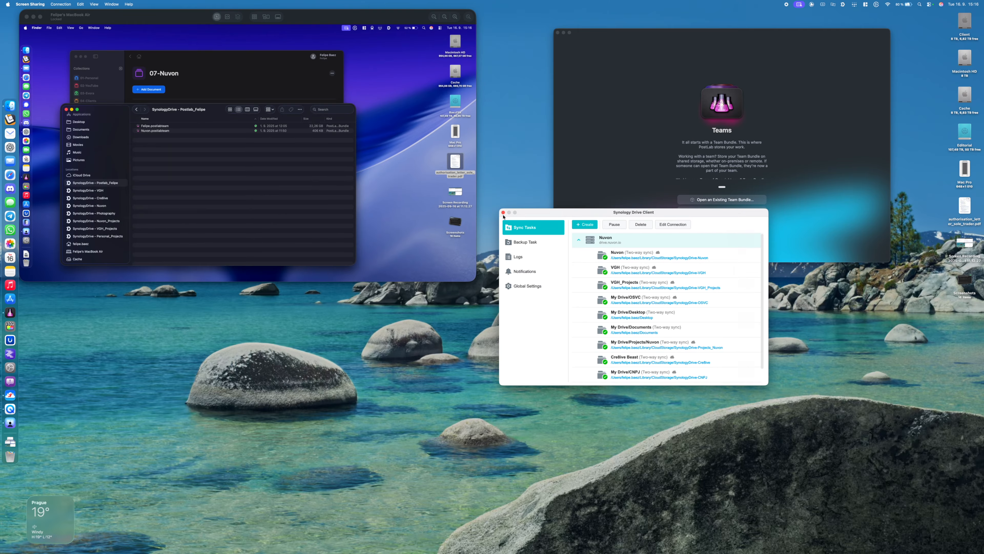
left_click(503, 213)
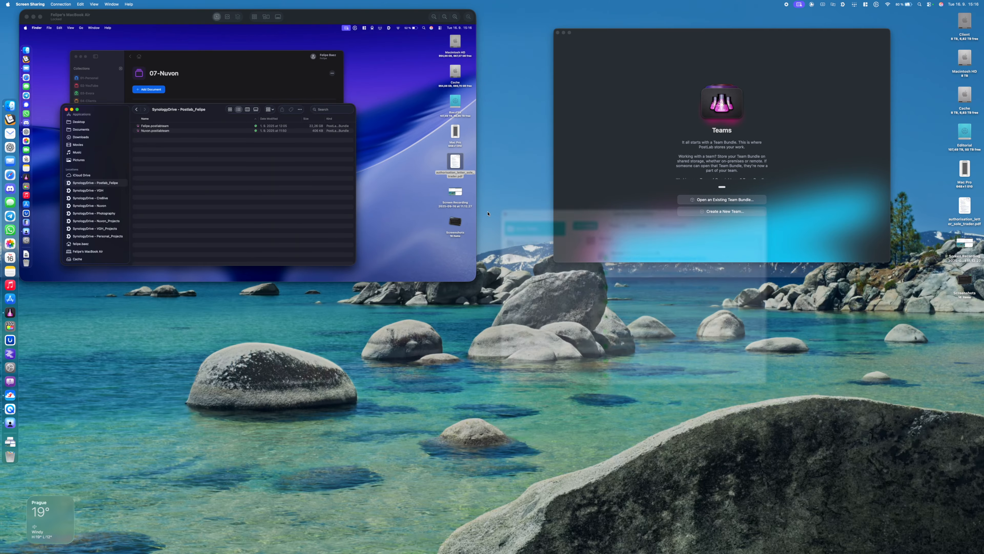
Open the SynologyDrive - Postlab location in Finder and place its window below the PostLab window
left_click(10, 105)
left_click_drag(290, 121, 625, 119)
left_click(562, 215)
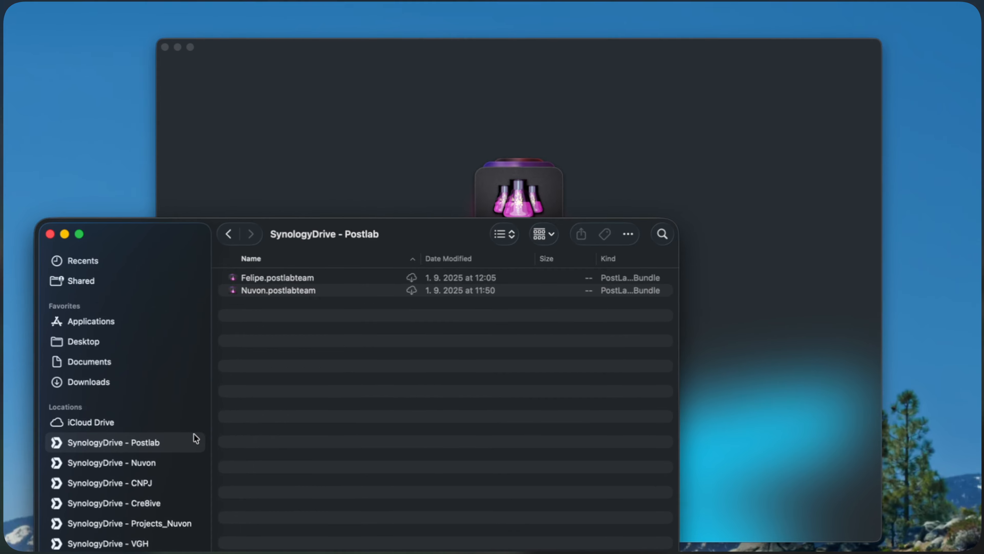
left_click_drag(419, 245, 488, 376)
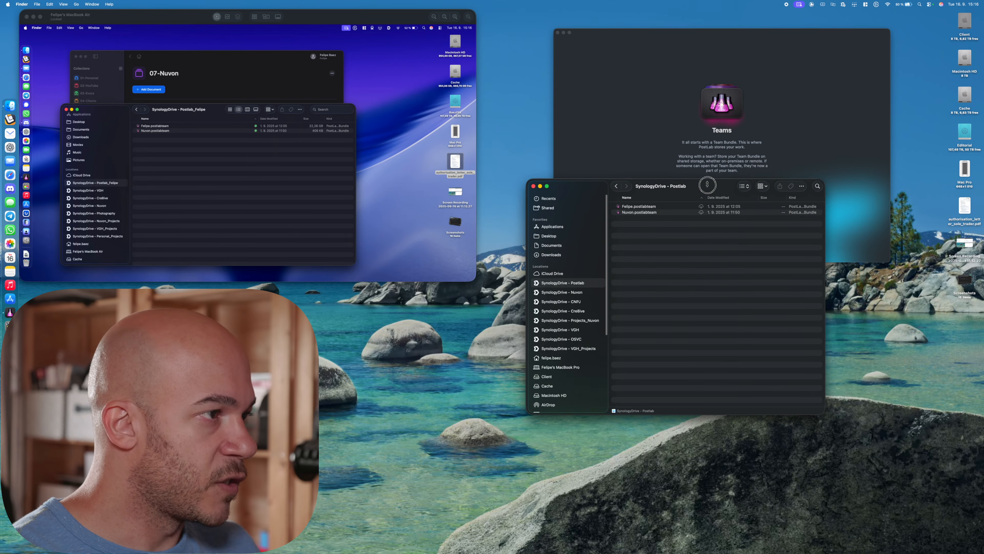
left_click_drag(707, 185, 711, 260)
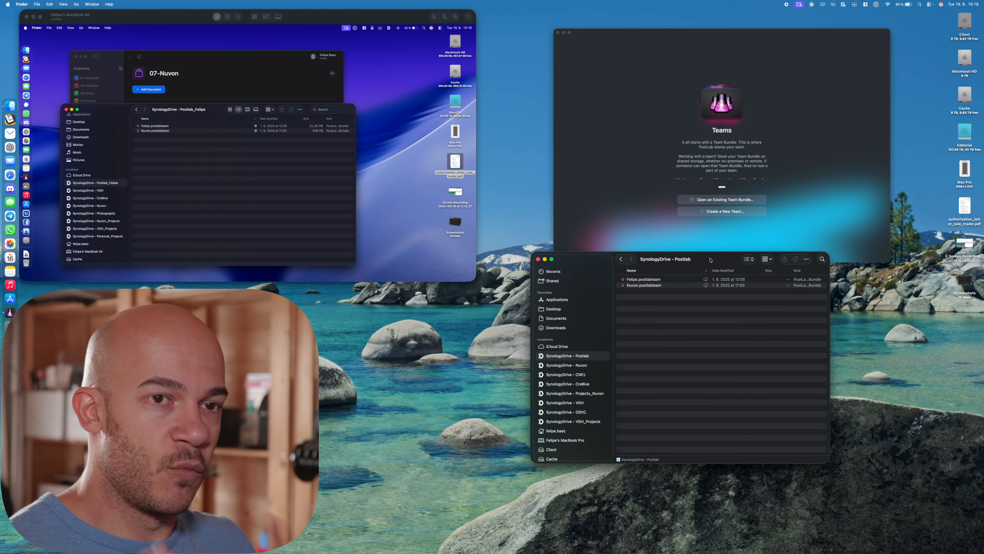
left_click_drag(711, 260, 714, 284)
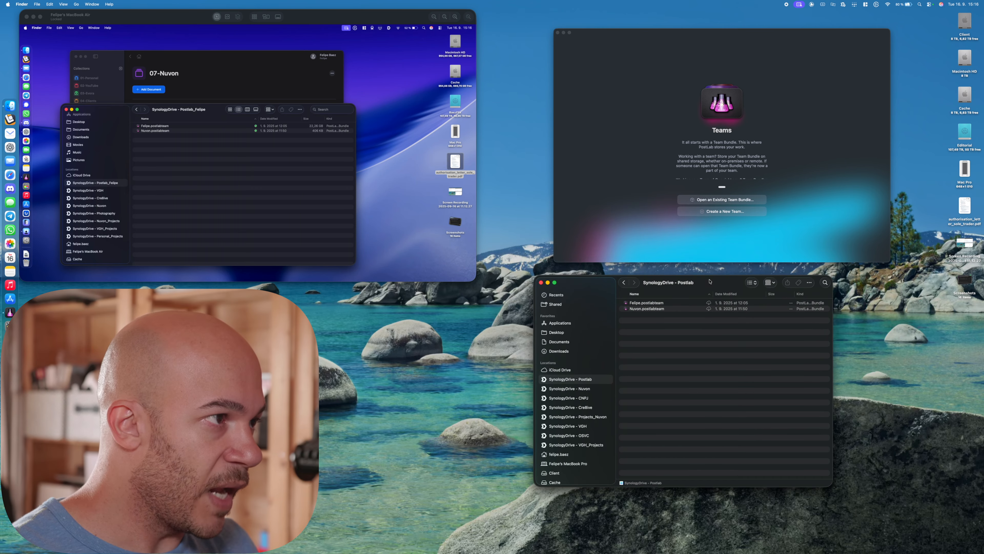
Create a new PostLab team named Demo, stored in the SynologyDrive - Postlab location
left_click(734, 213)
type("Demo")
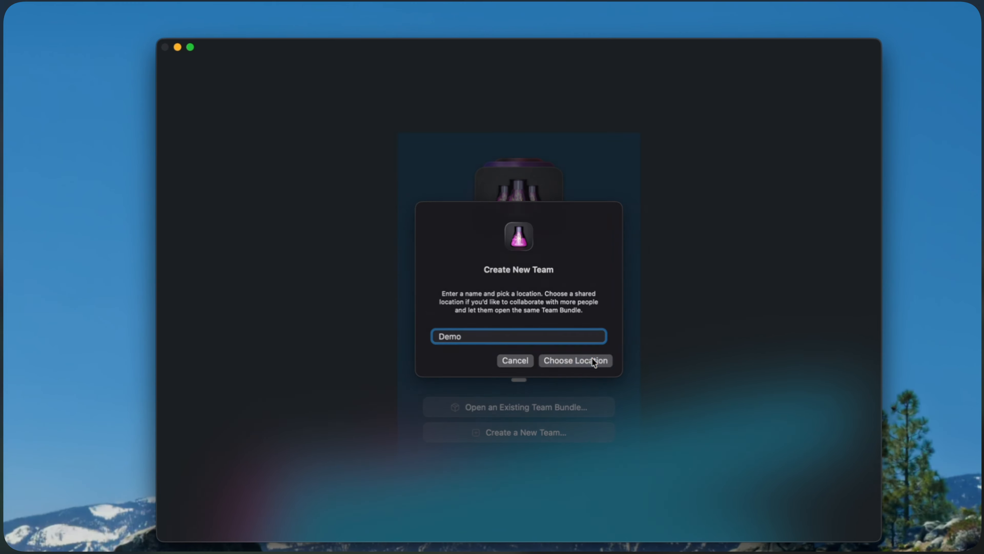
left_click(592, 357)
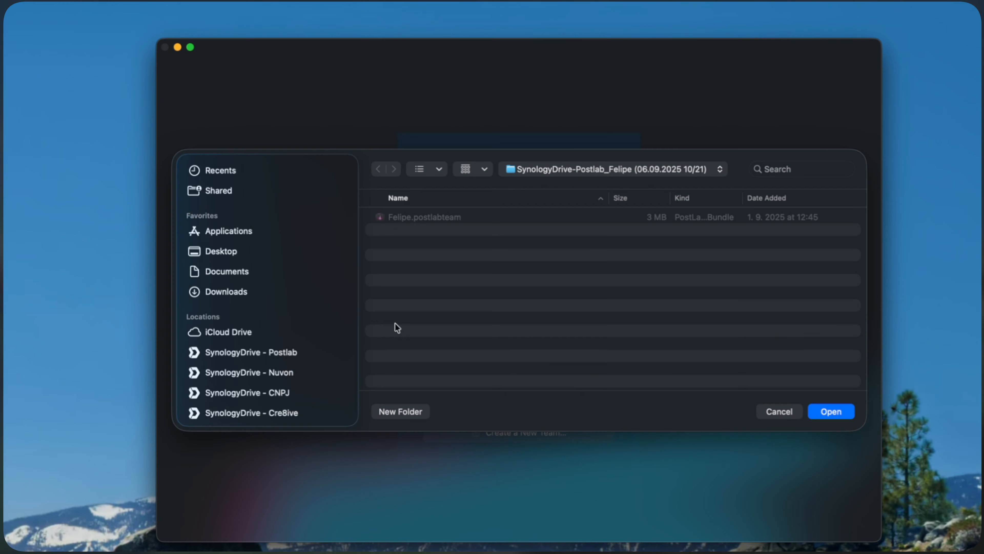
left_click(278, 353)
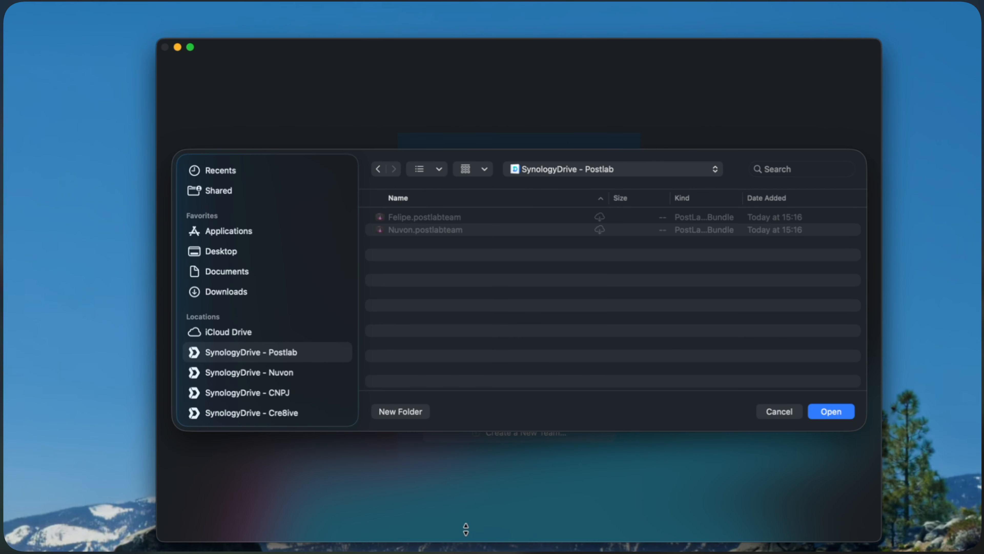
left_click(830, 414)
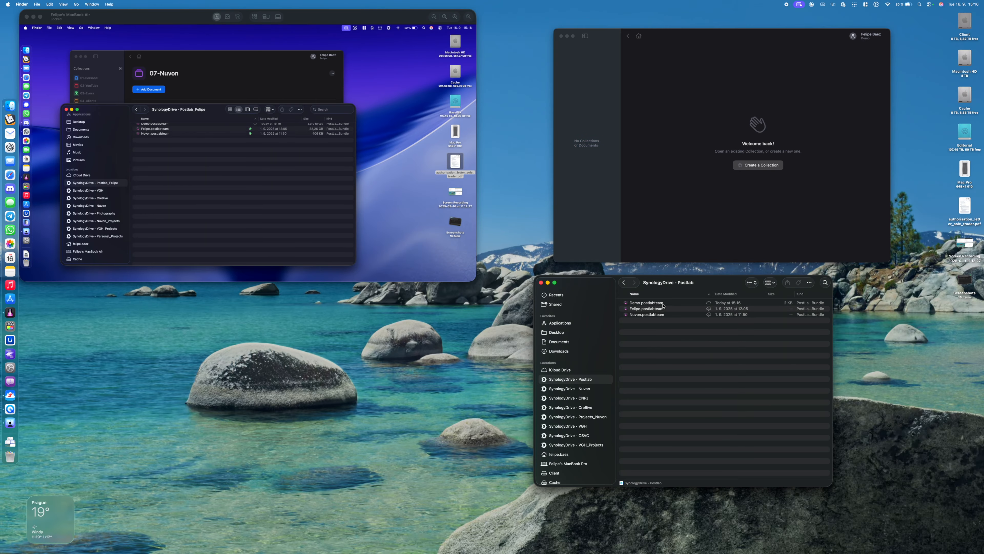
Pin a permanent local copy of Demo.postlabteam in the SynologyDrive - Postlab folder
left_click(666, 304)
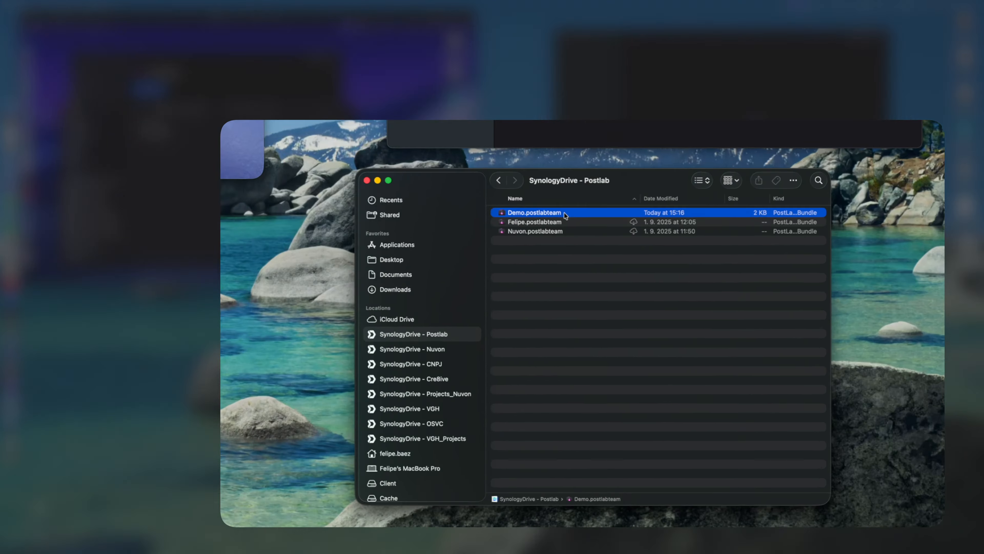
right_click(665, 303)
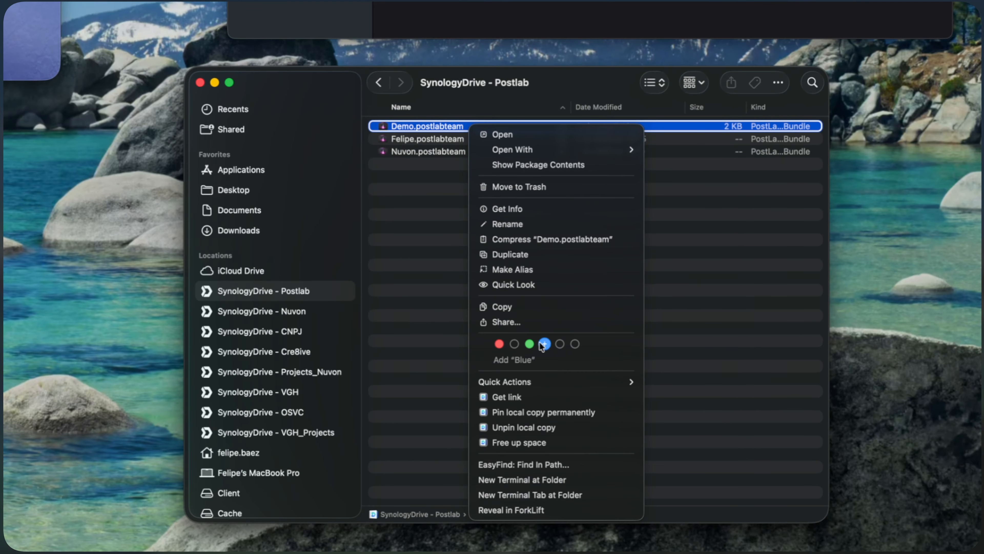
left_click(533, 411)
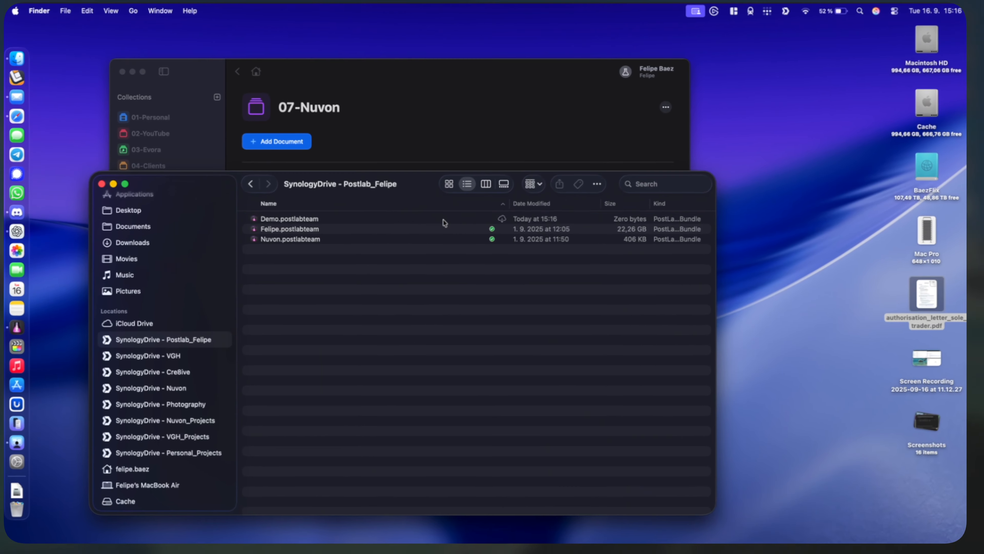
On the screen-shared MacBook Air, pin a permanent local copy of Demo.postlabteam
left_click(227, 126)
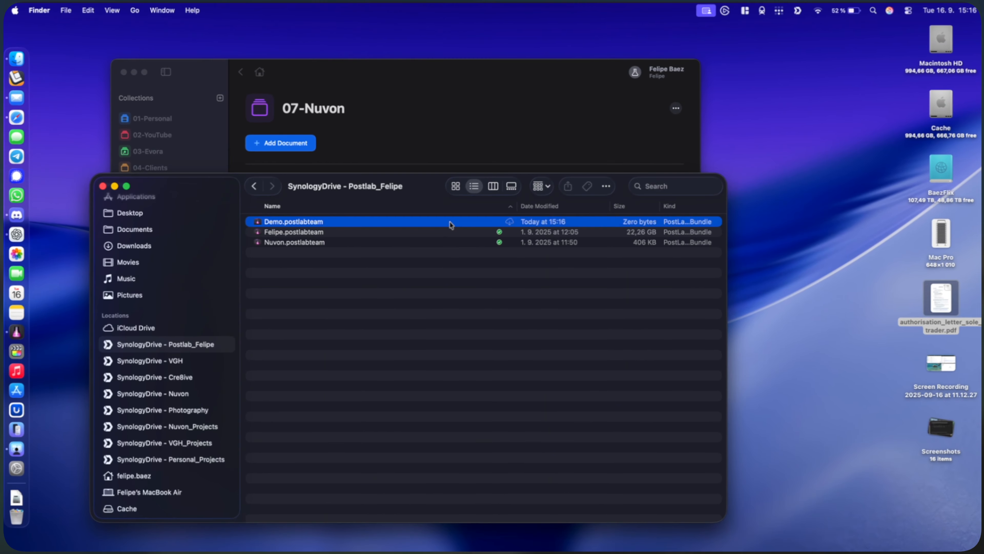
right_click(228, 126)
left_click(492, 453)
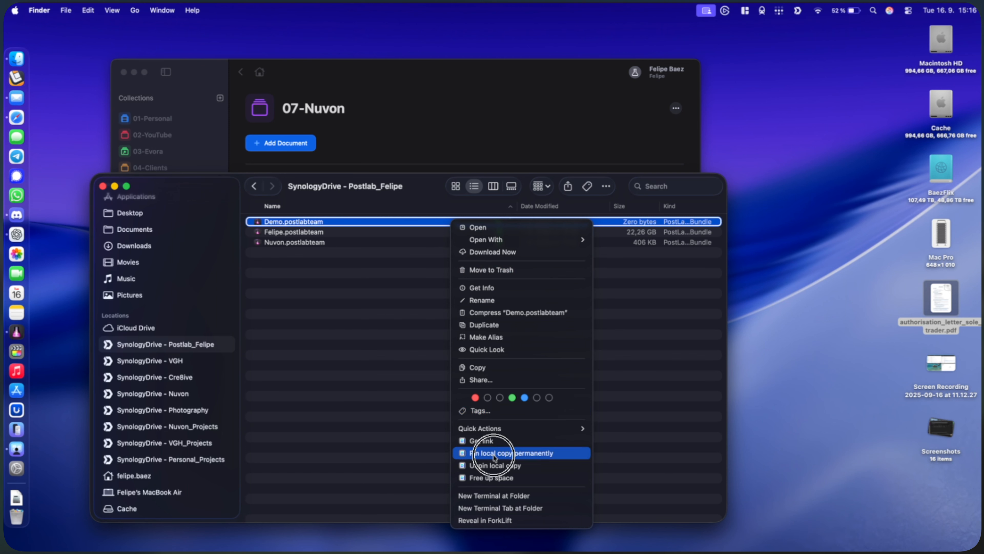
right_click(482, 223)
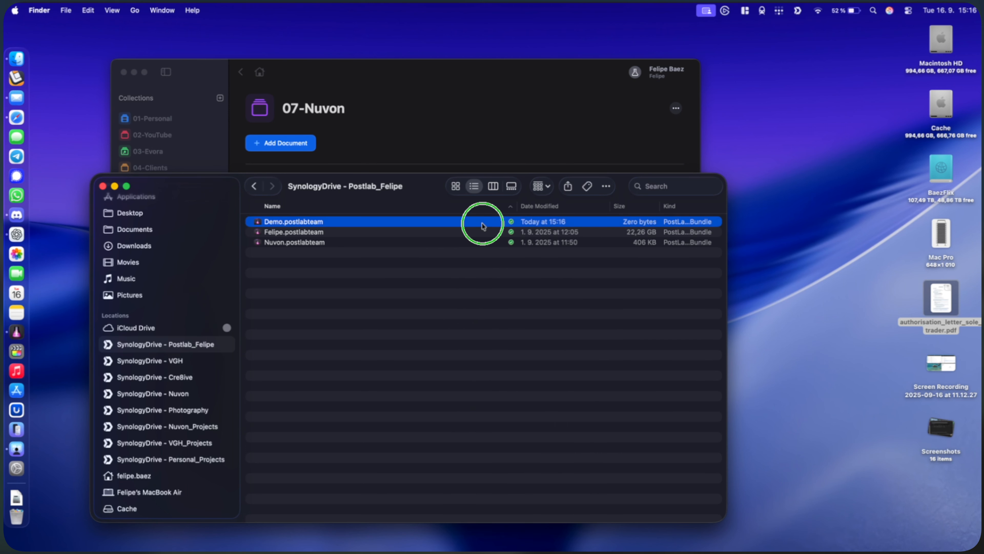
left_click(424, 254)
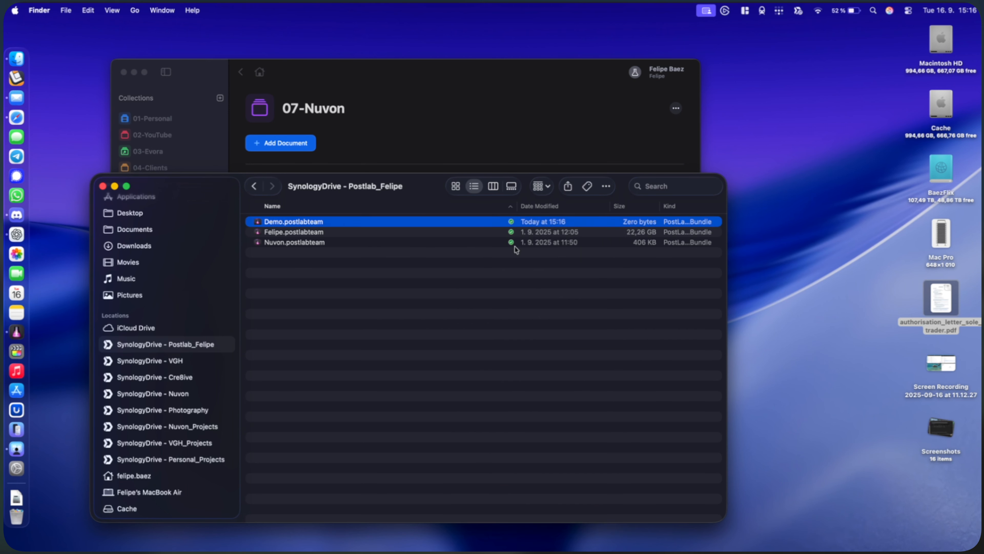
right_click(468, 224)
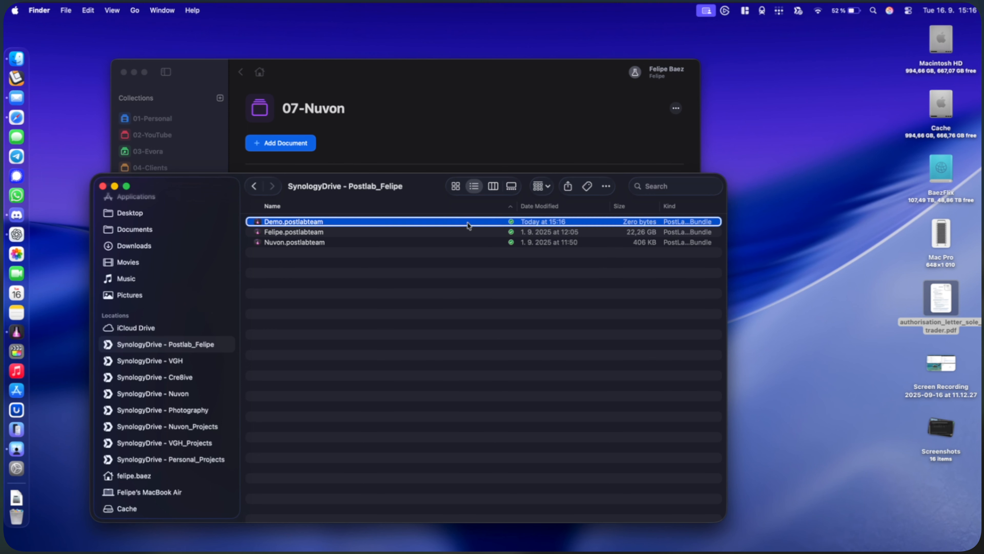
left_click(374, 259)
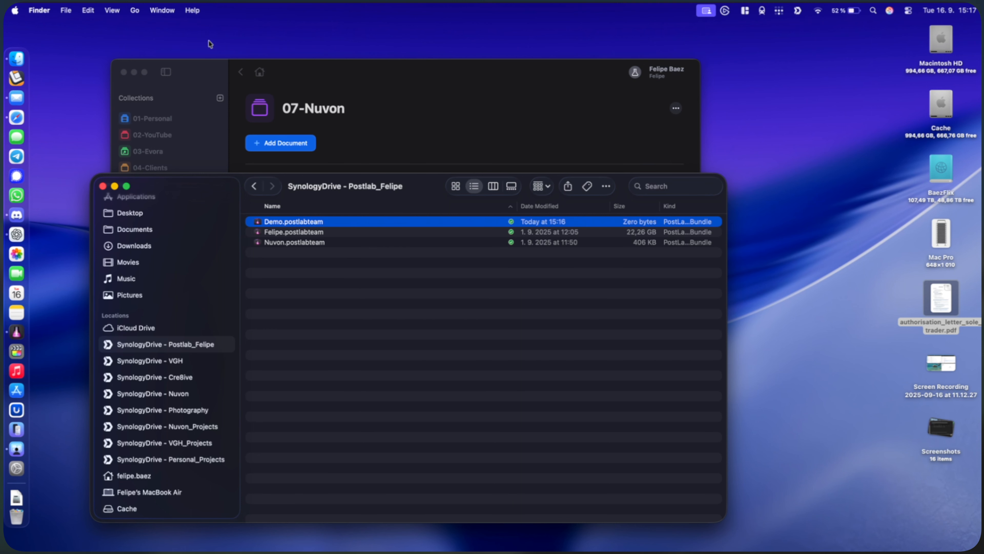
Open the existing team bundle Demo.postlabteam in PostLab on the screen-shared MacBook Air
left_click(348, 63)
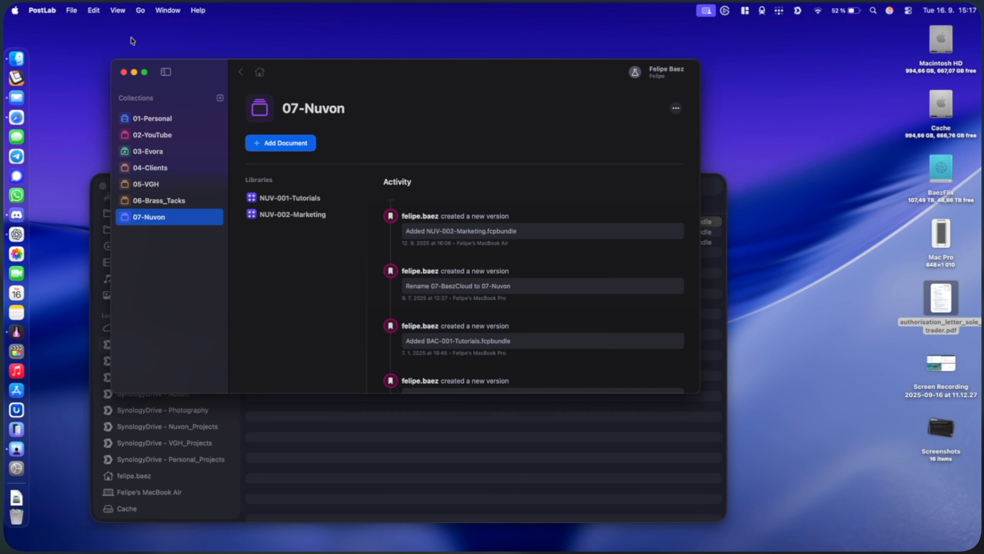
left_click(72, 10)
left_click(99, 46)
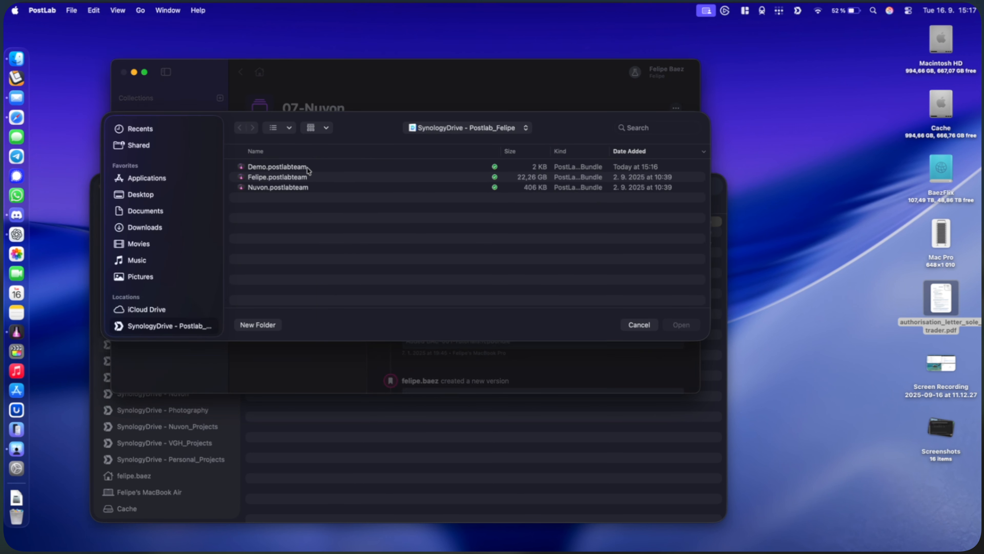
left_click(308, 168)
left_click(695, 327)
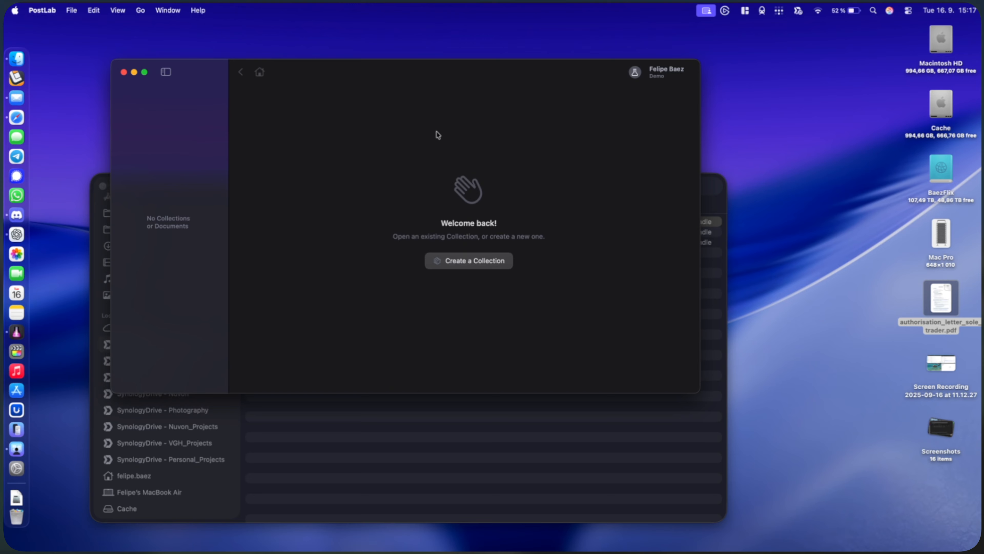
Close the PostLab and Finder windows on the screen-shared Mac, then reopen the PostLab window alone
key("super+w")
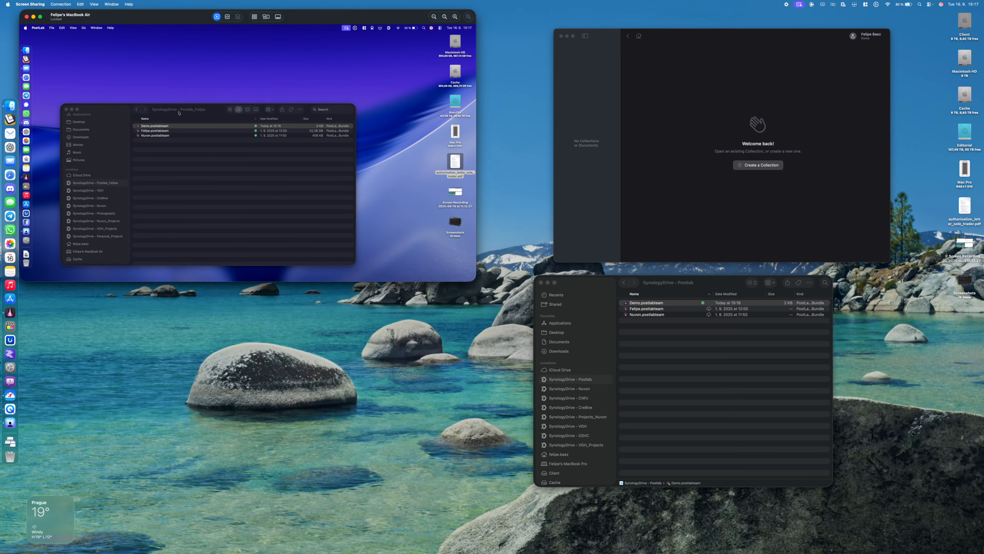
left_click(364, 191)
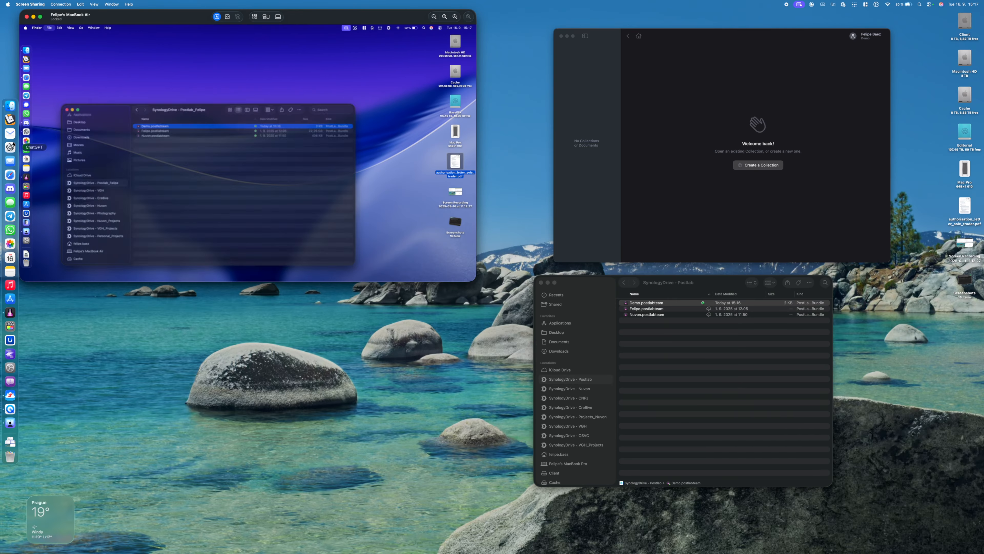
key("super+w")
left_click(26, 177)
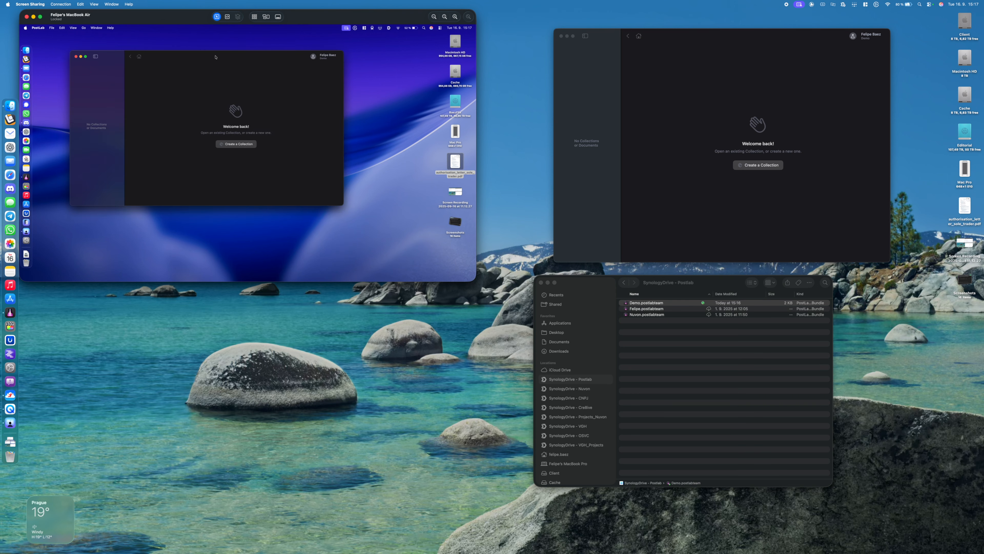
left_click_drag(215, 57, 226, 56)
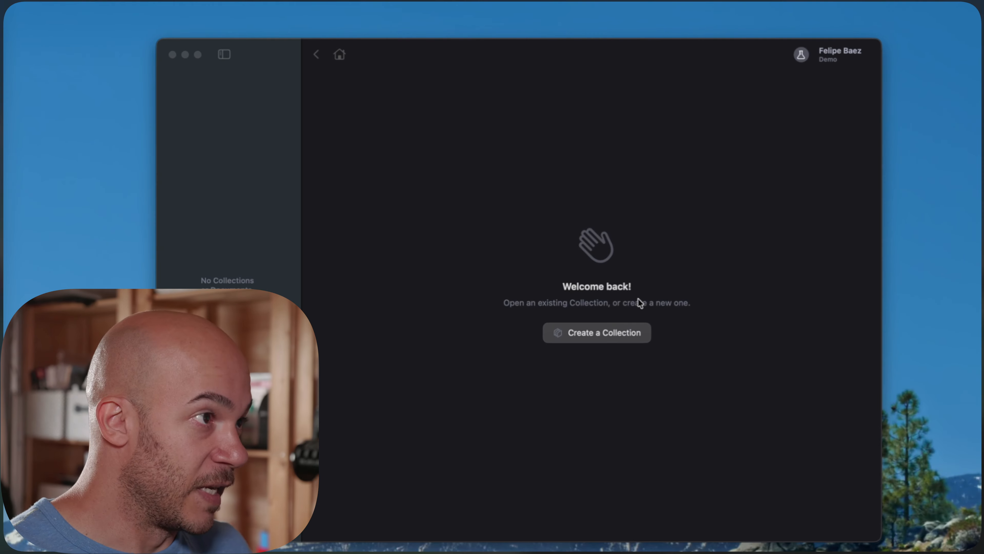
Create a new collection named 00-Live_Demo in the Demo team
left_click(702, 224)
left_click(597, 332)
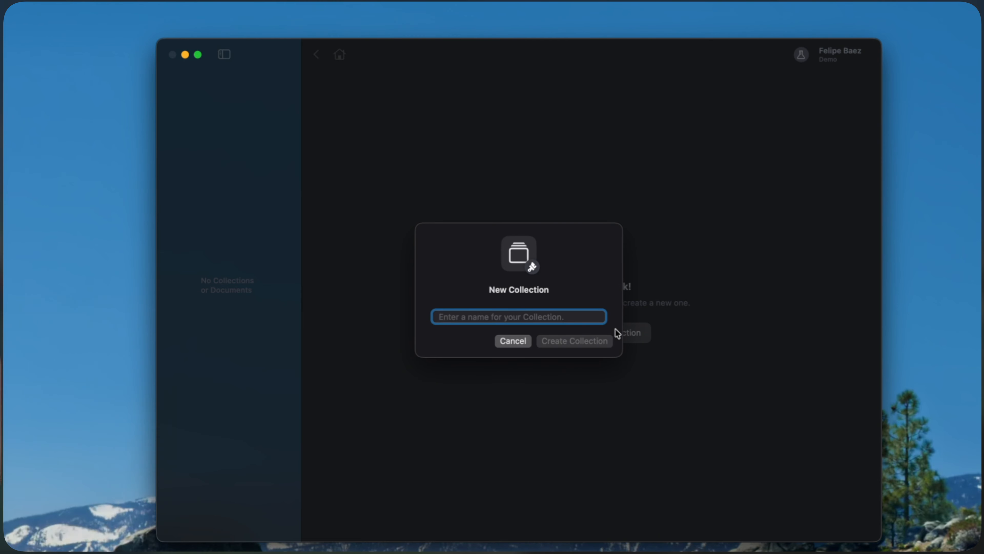
type("00-")
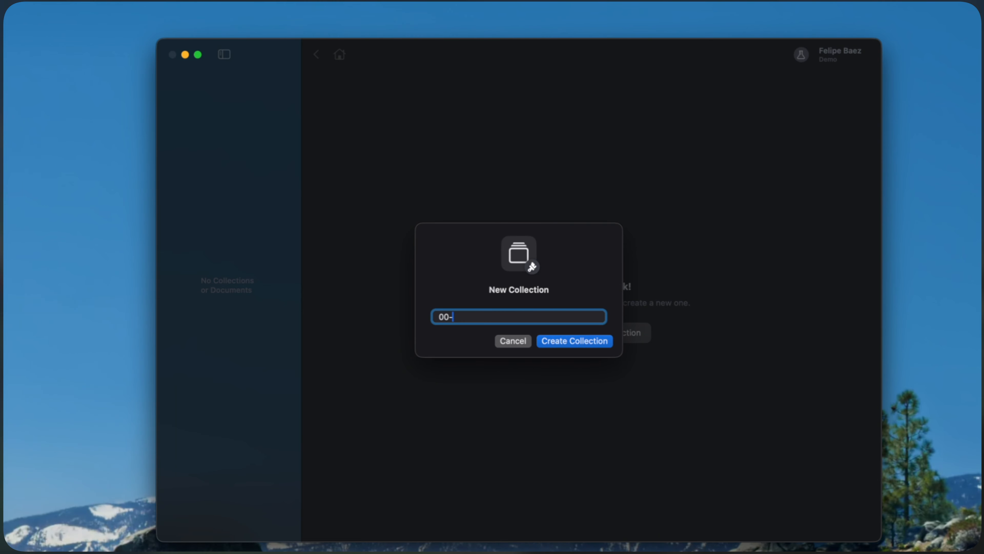
type("Live_Cemo")
left_click(566, 338)
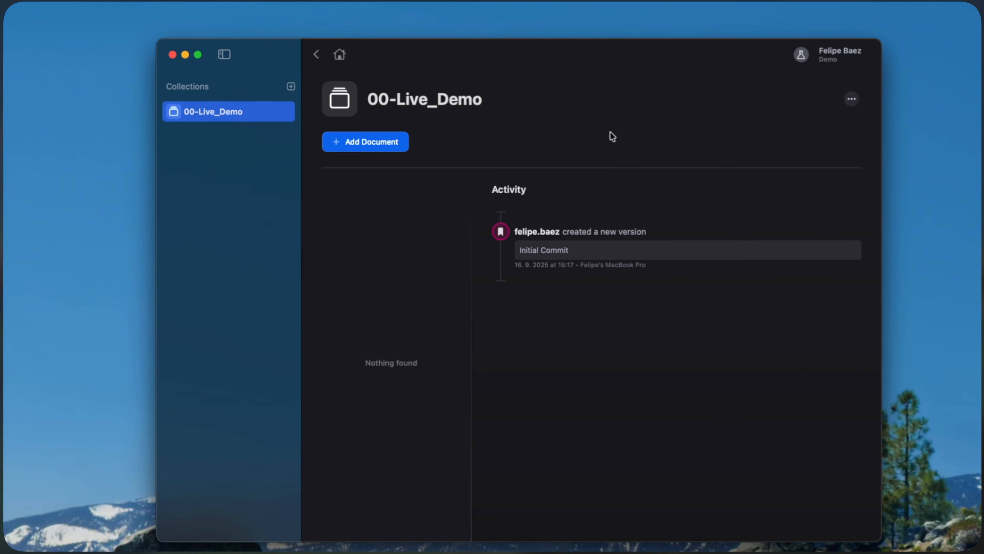
Add a new Final Cut Pro library named 00-Live-Library to the 00-Live_Demo collection
key("super+Tab")
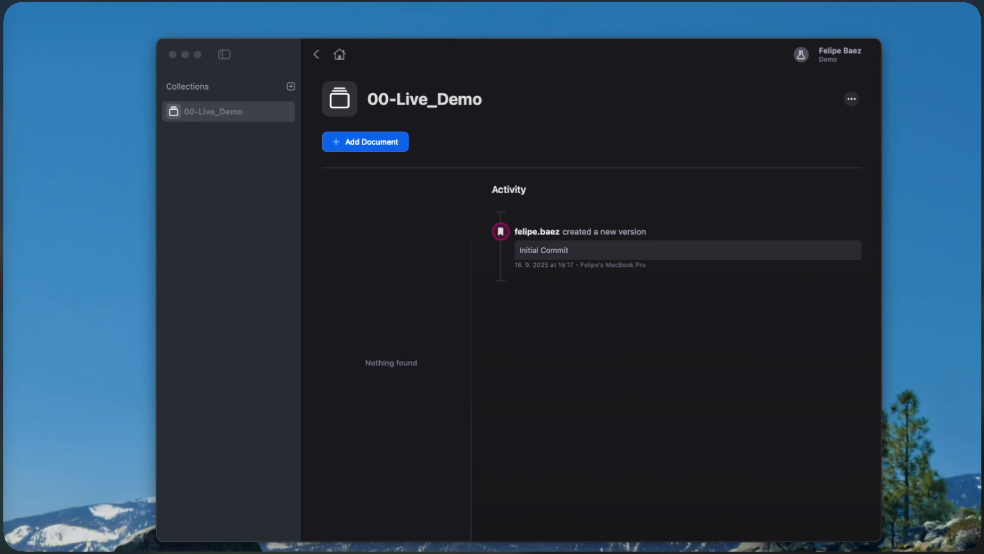
left_click(418, 198)
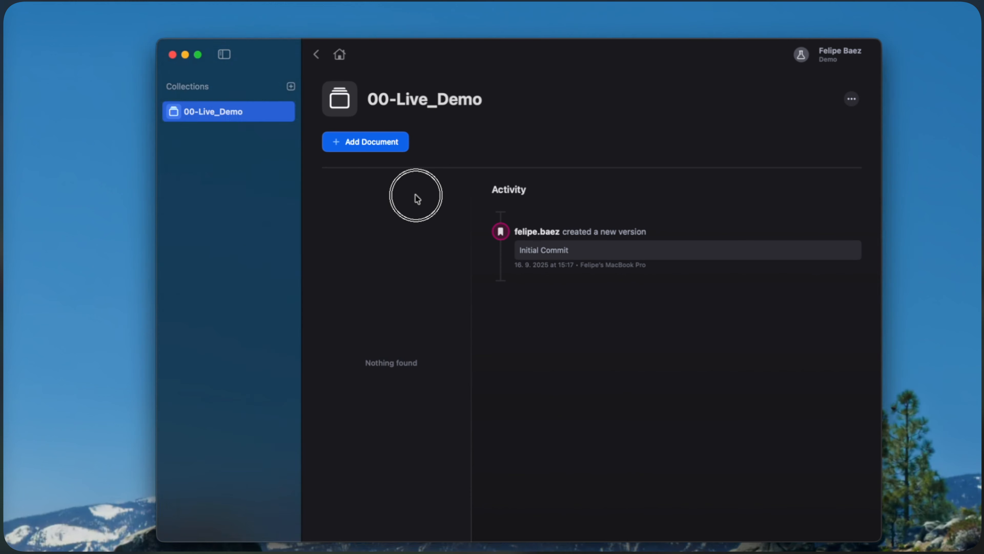
left_click(375, 140)
left_click(493, 351)
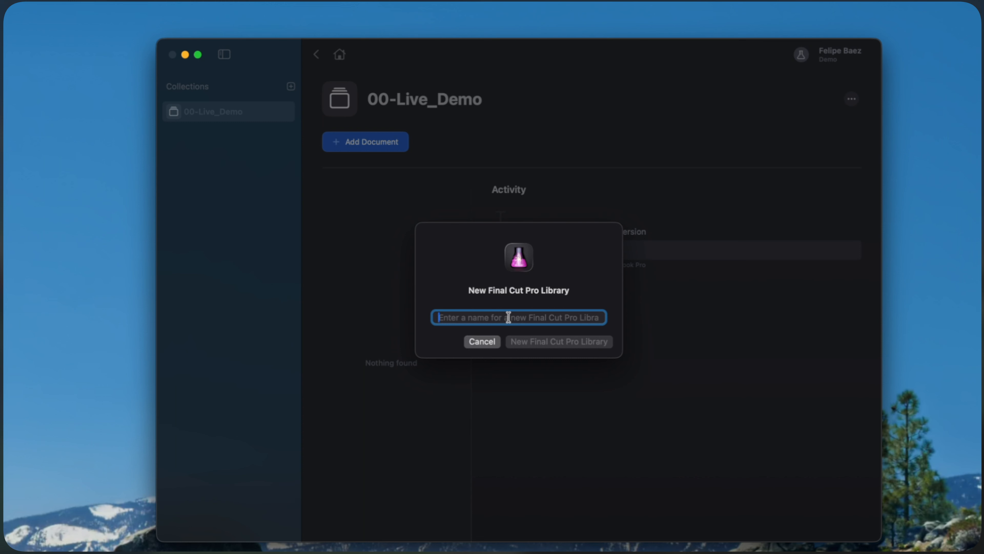
type("00")
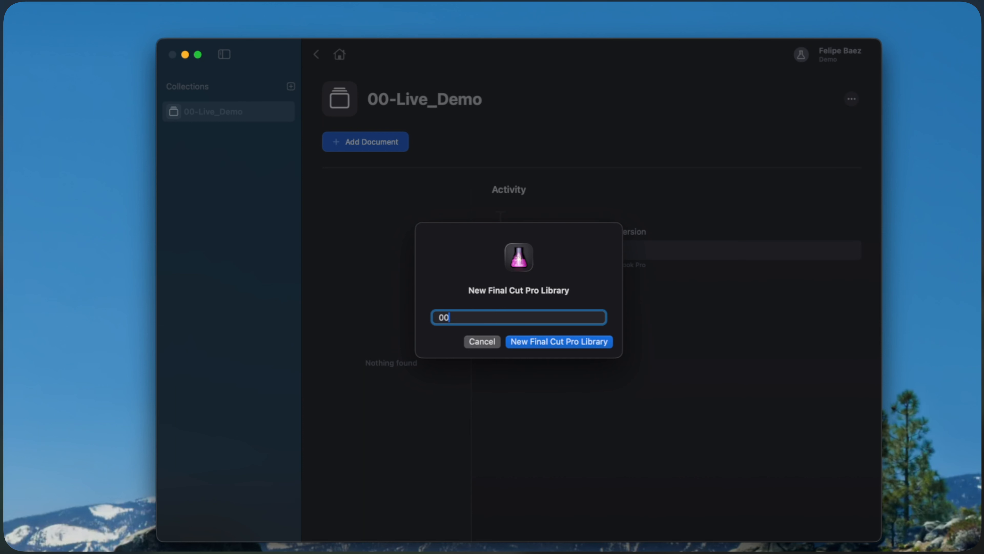
type("-Live-Librar")
left_click(558, 341)
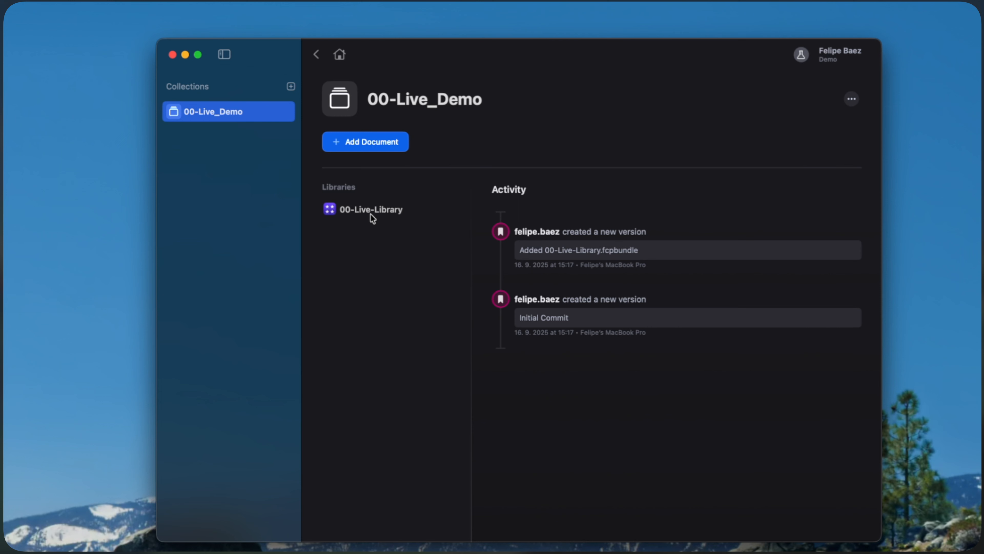
Add a new empty event named 00-Projects to 00-Live-Library
left_click(371, 214)
left_click(524, 144)
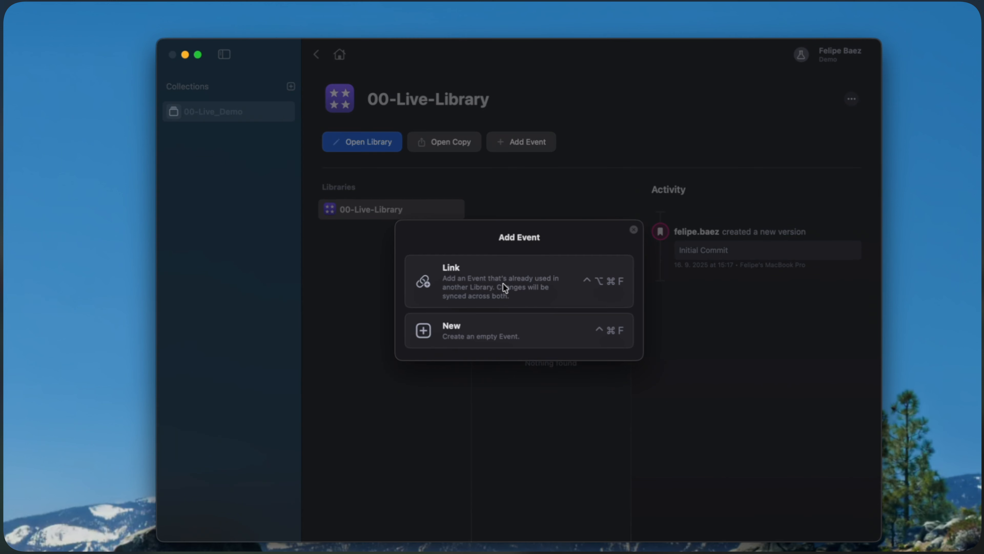
left_click(488, 324)
type("00-Projects")
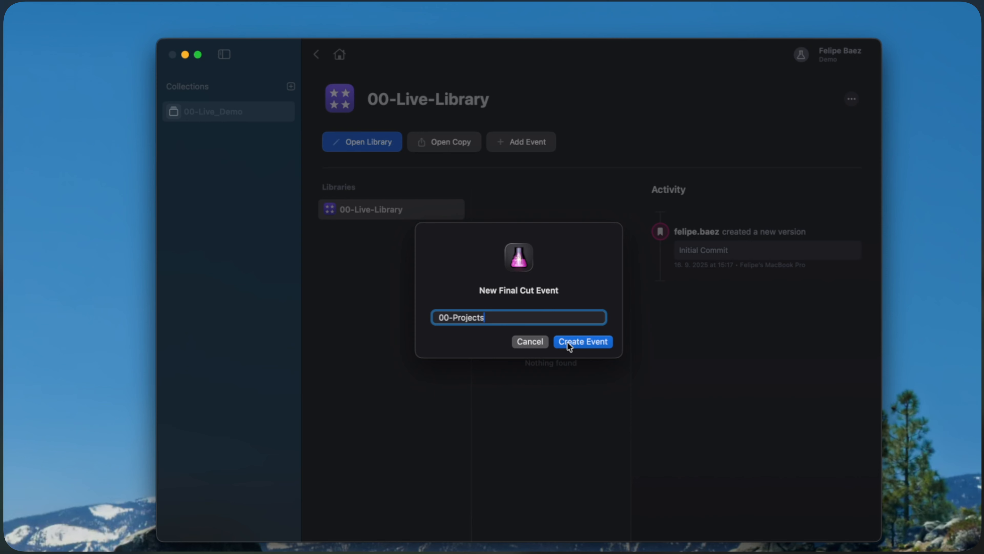
left_click(567, 342)
Open 00-Live-Library in Final Cut Pro for editing and place its window below the PostLab window
left_click(374, 142)
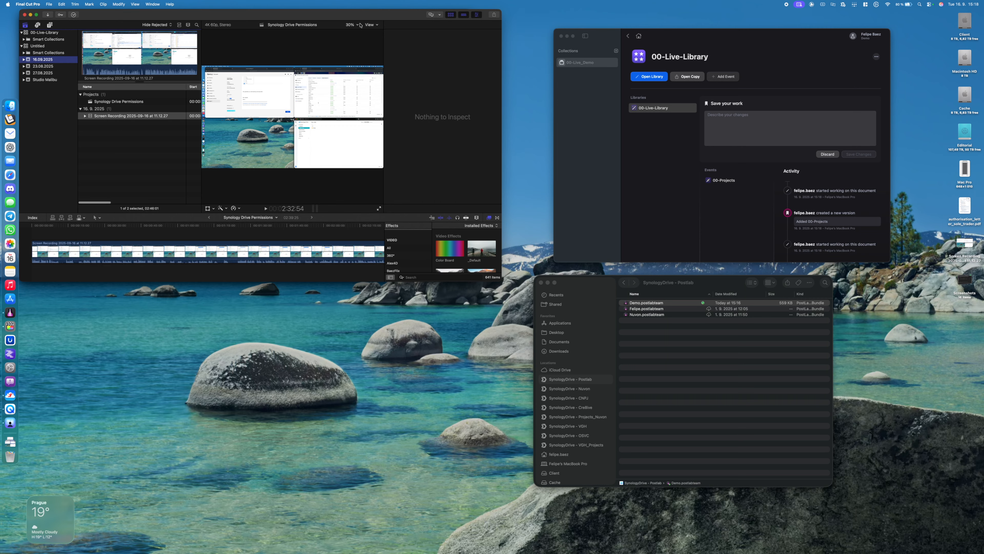
left_click_drag(344, 17, 531, 141)
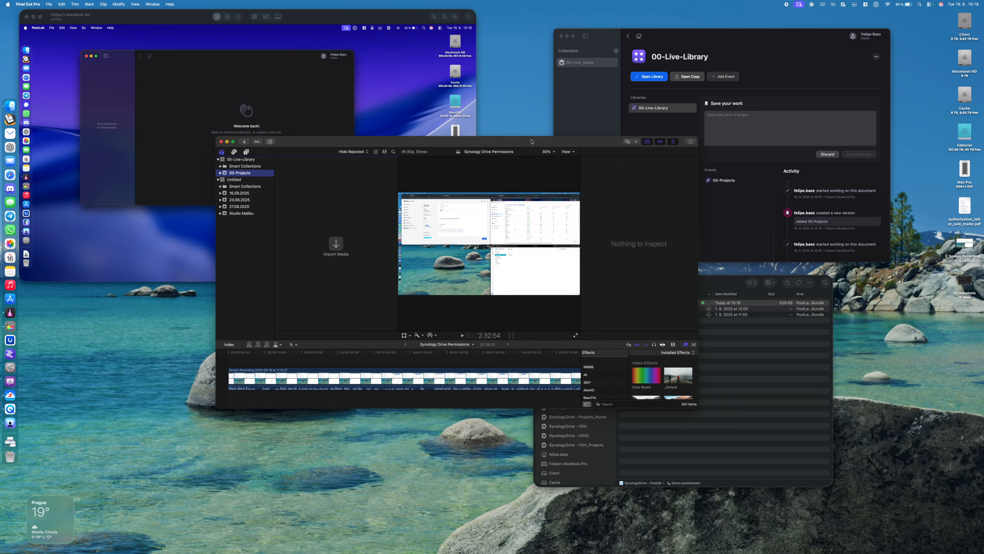
key("ctrl+alt+k")
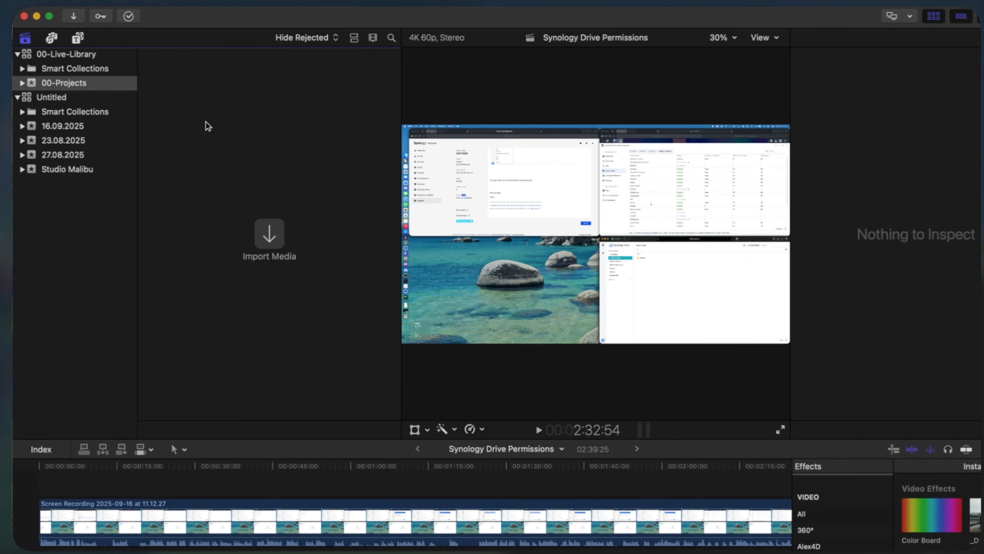
Create a project named 00-Porject_01 in the 00-Projects event, keeping the 4K 60p settings
key("super+n")
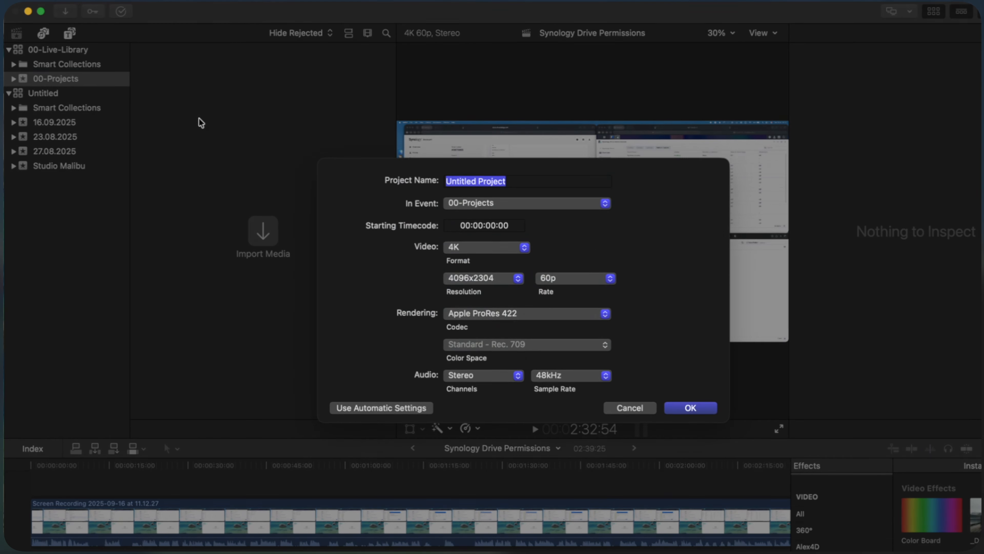
type("00")
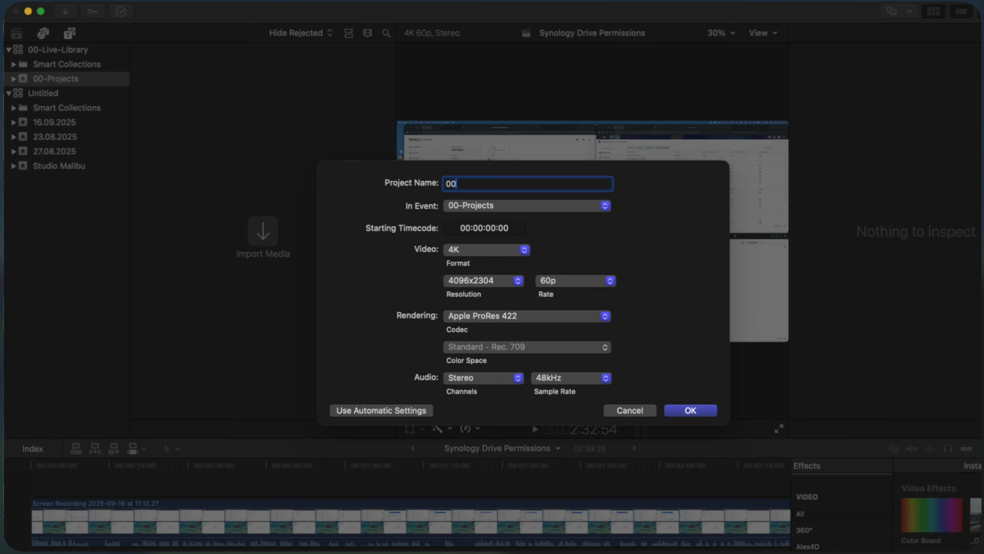
type("-Porject_01")
key("Return")
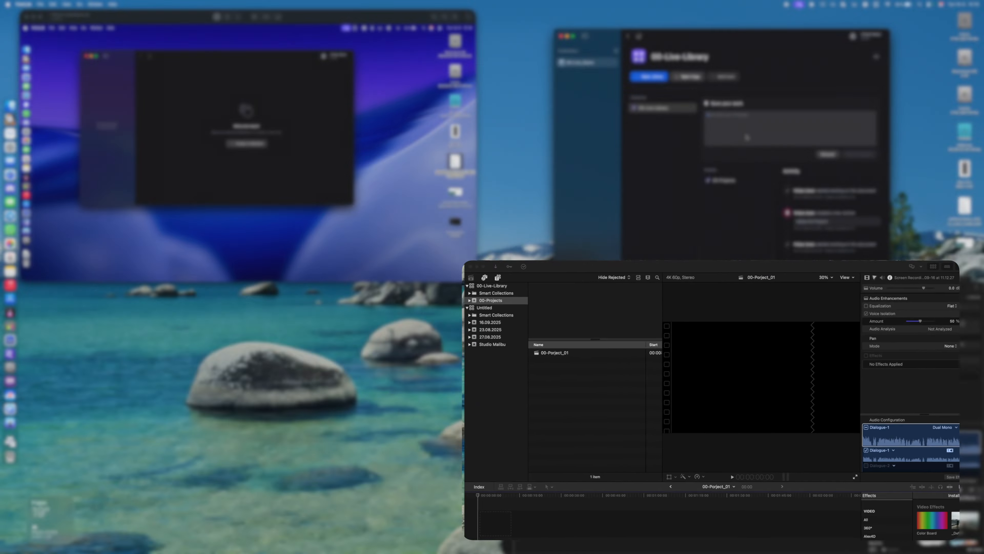
Save the 00-Live-Library changes in PostLab with the description "Saving project"
type("Saving project")
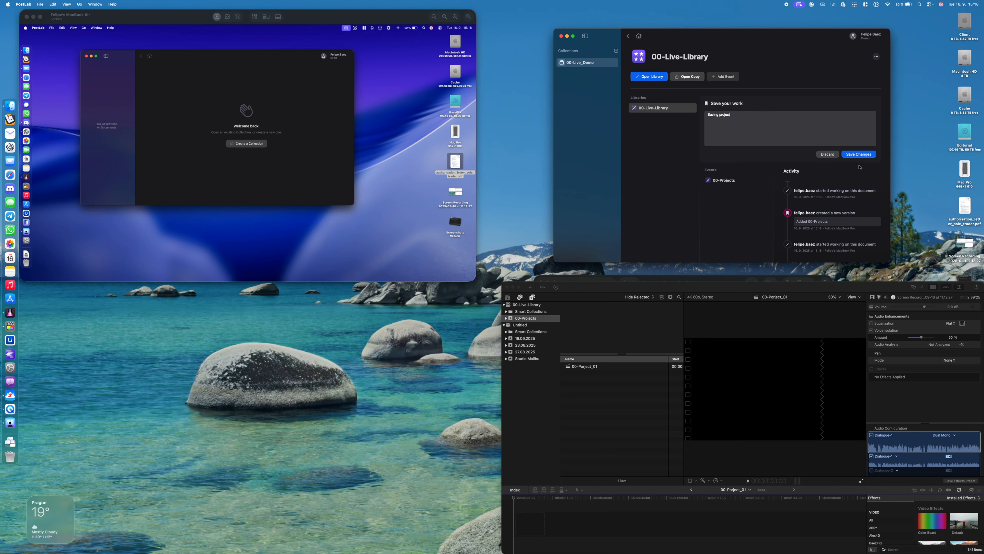
left_click(858, 154)
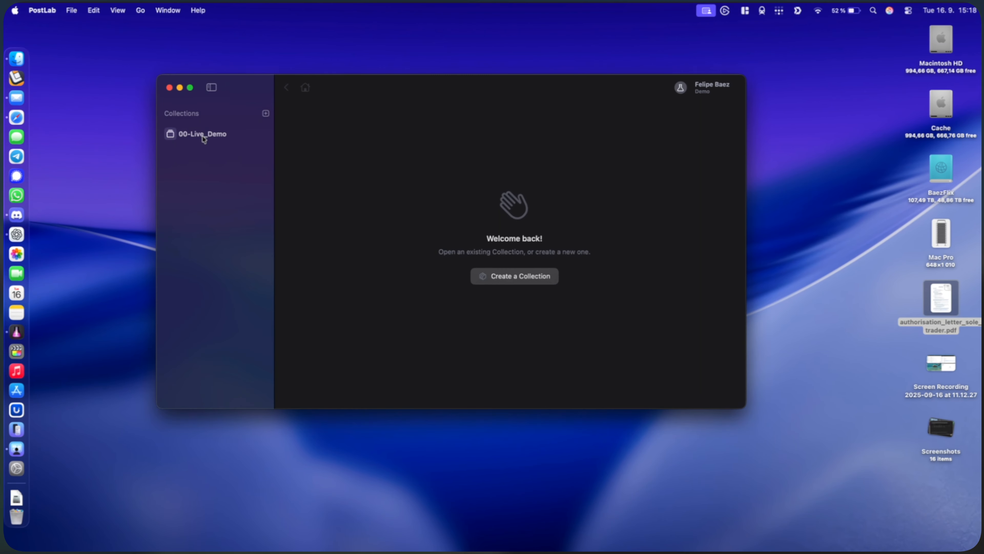
On the screen-shared MacBook Air, add a new empty event named 01-Media to 00-Live-Library in PostLab
left_click(202, 134)
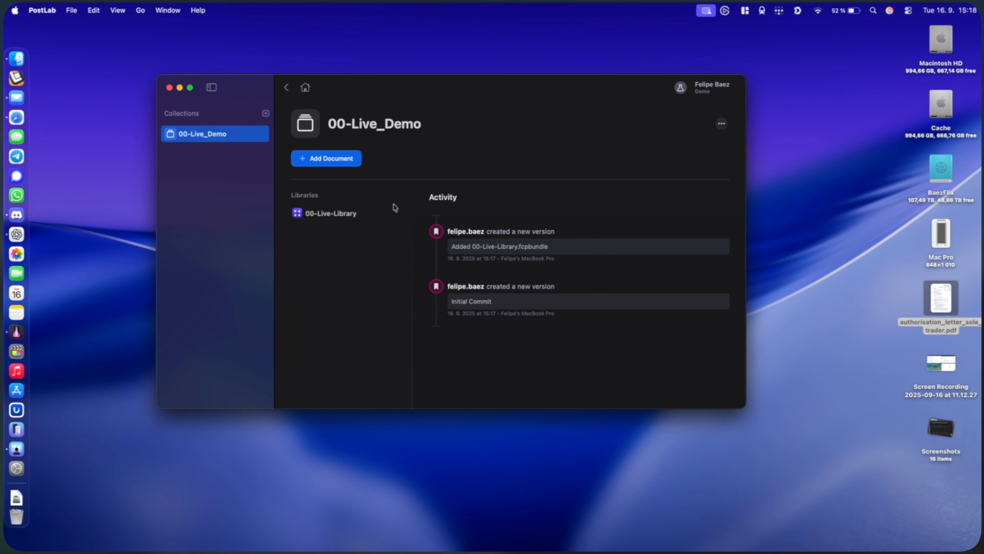
left_click(349, 214)
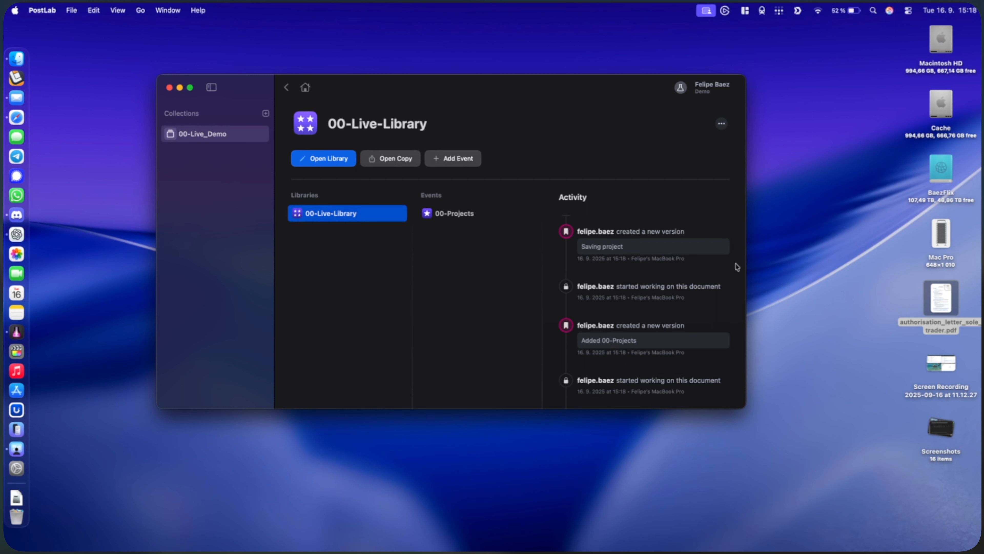
left_click(456, 157)
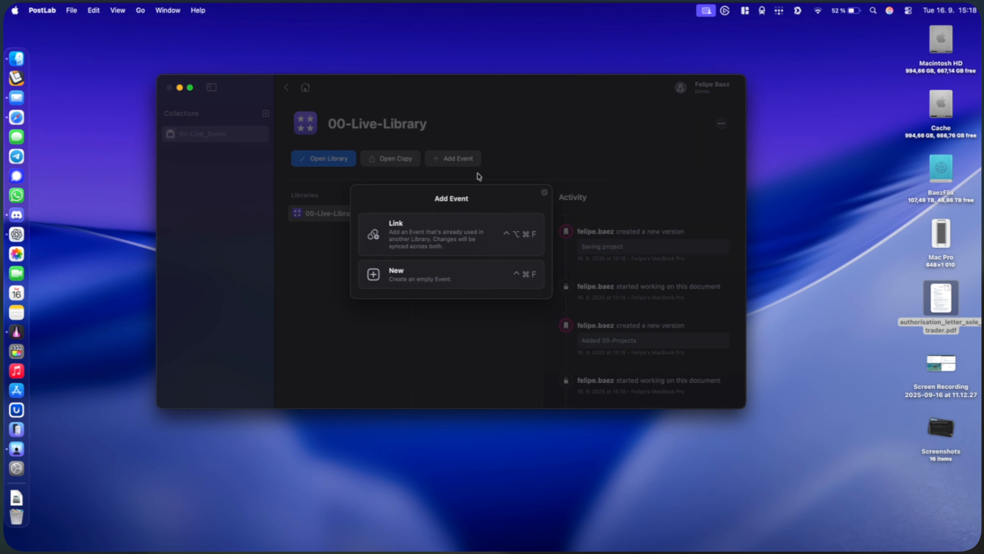
left_click(403, 273)
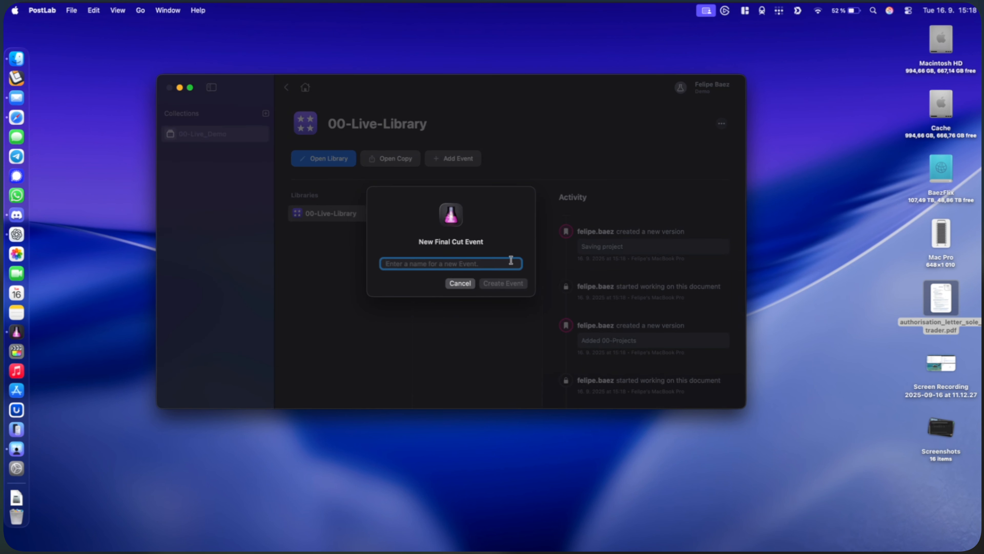
type("01-Media")
key("Return")
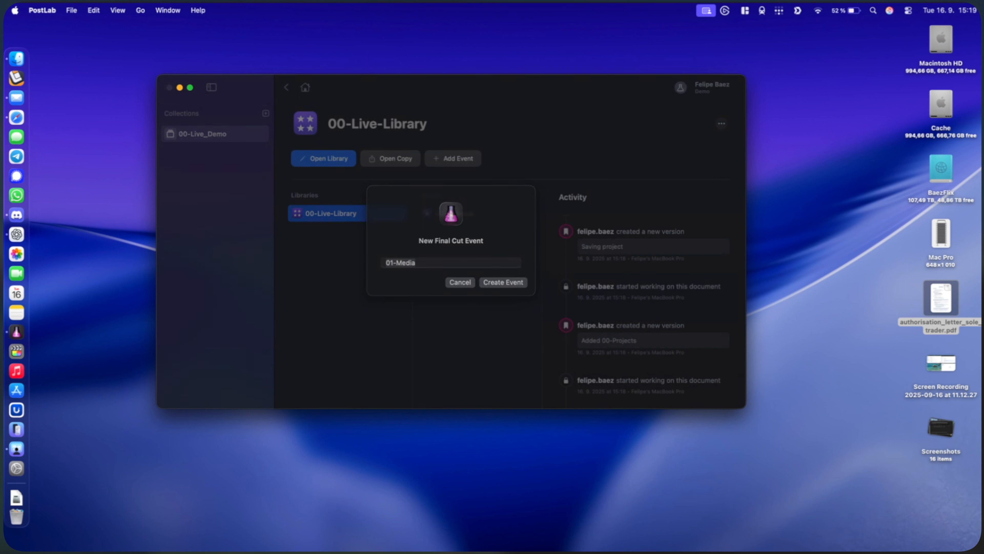
Add another new empty event named z_Music to 00-Live-Library
left_click(458, 158)
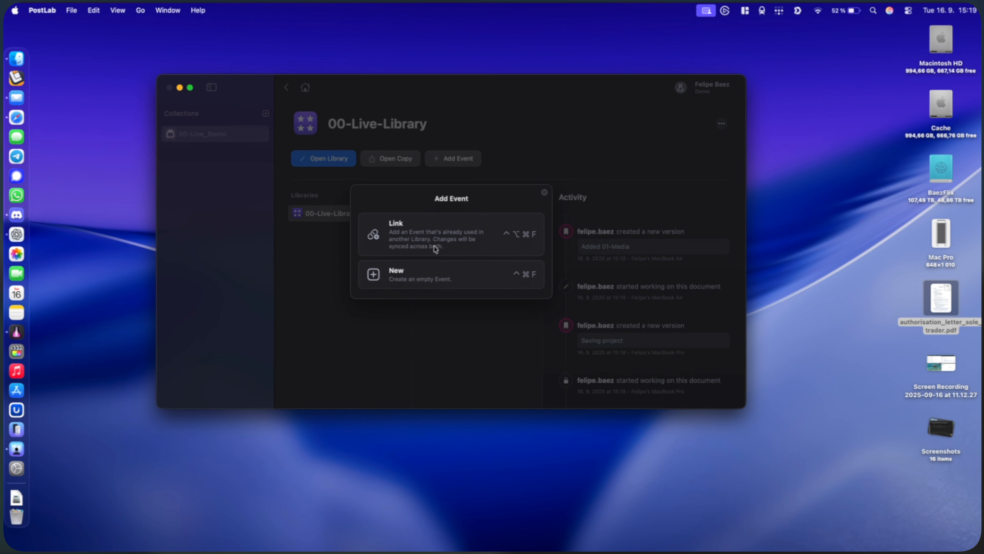
left_click(423, 276)
type("z_Music")
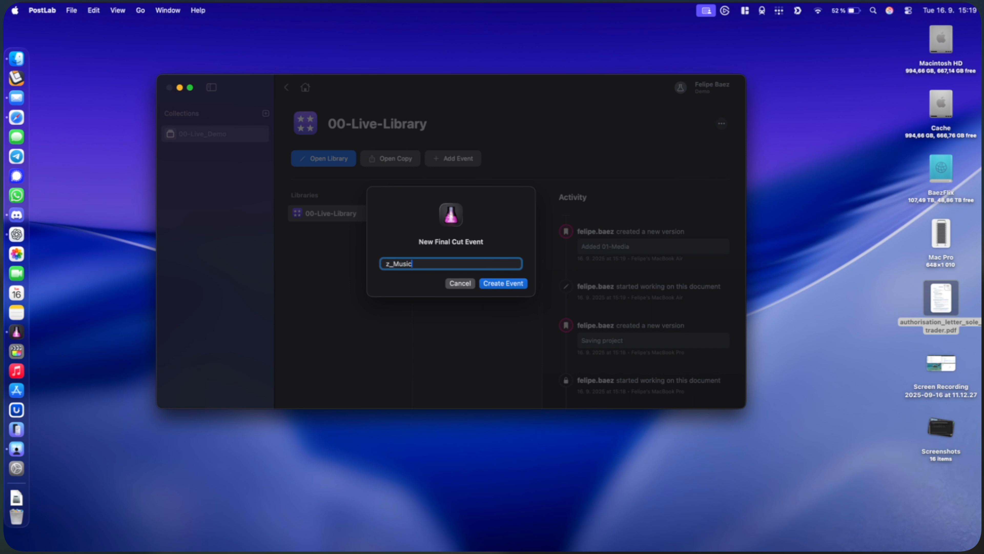
key("Return")
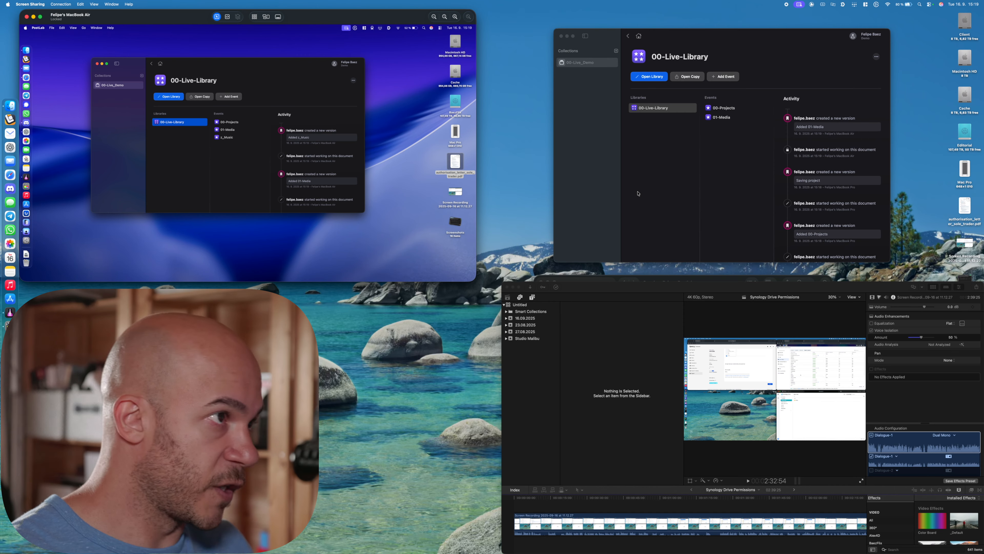
Open 00-Live-Library for editing from PostLab on the screen-shared MacBook Air
left_click(680, 145)
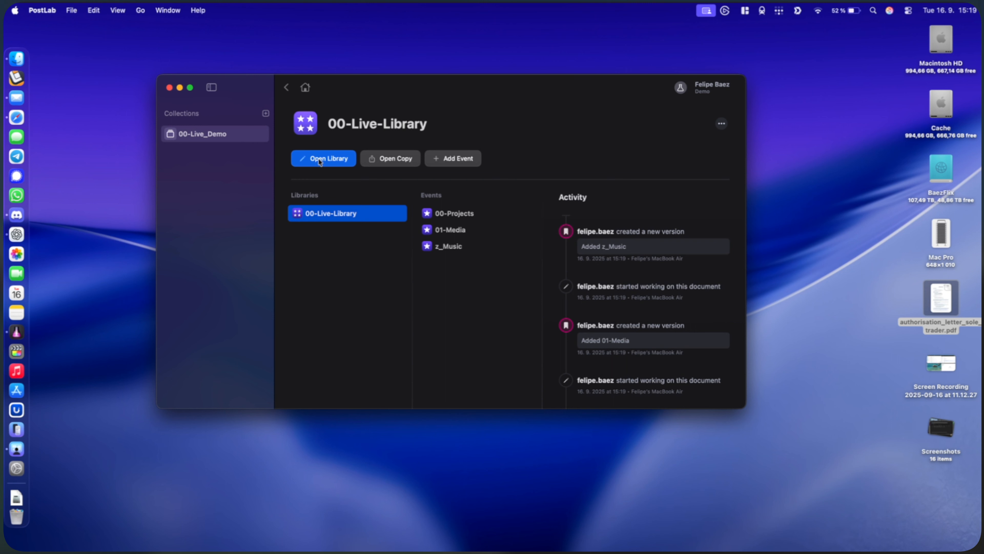
left_click(321, 160)
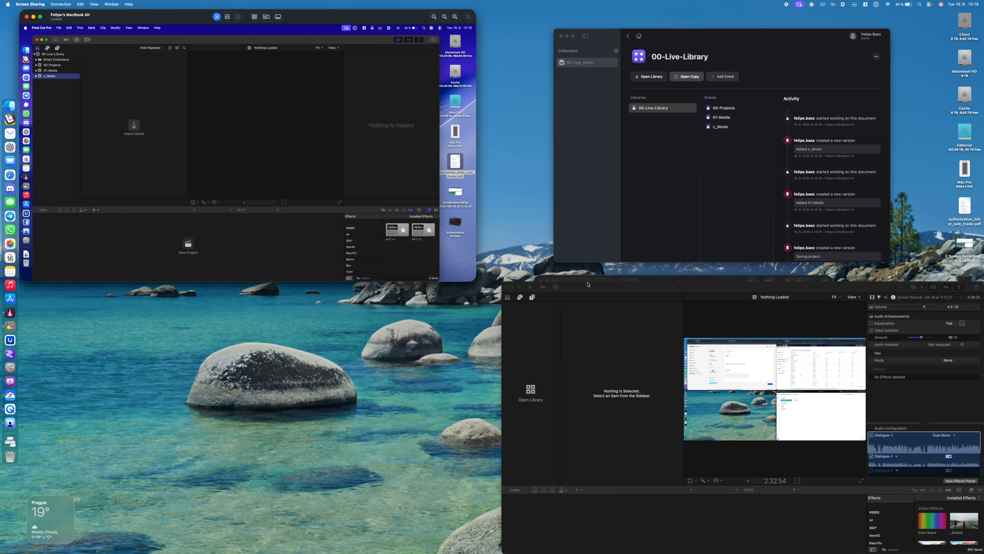
Import all tracks from the z_Music/Artlist folder in SynologyDrive - Nuvon_Projects into the library's z_Music event
left_click(26, 50)
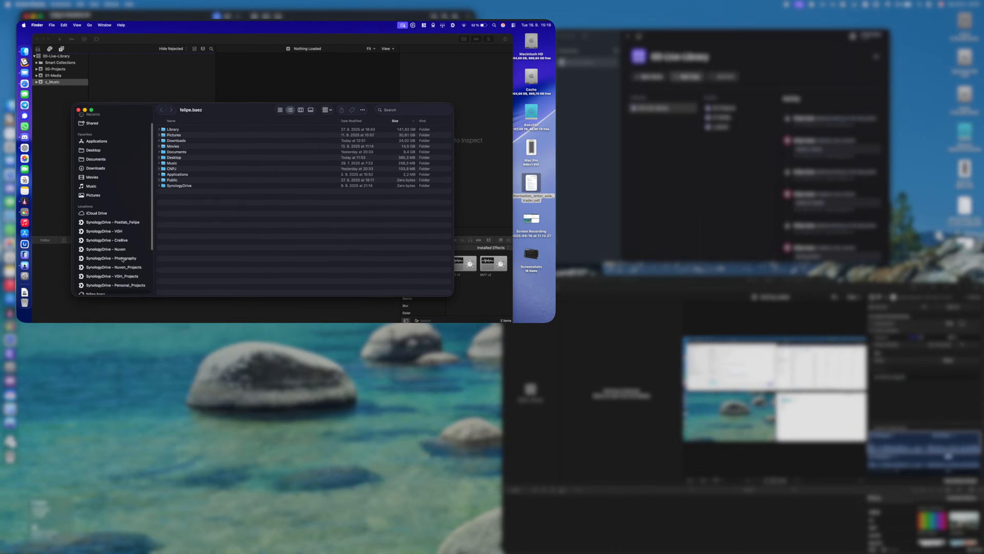
scroll(107, 227, "down", 2)
left_click(124, 213)
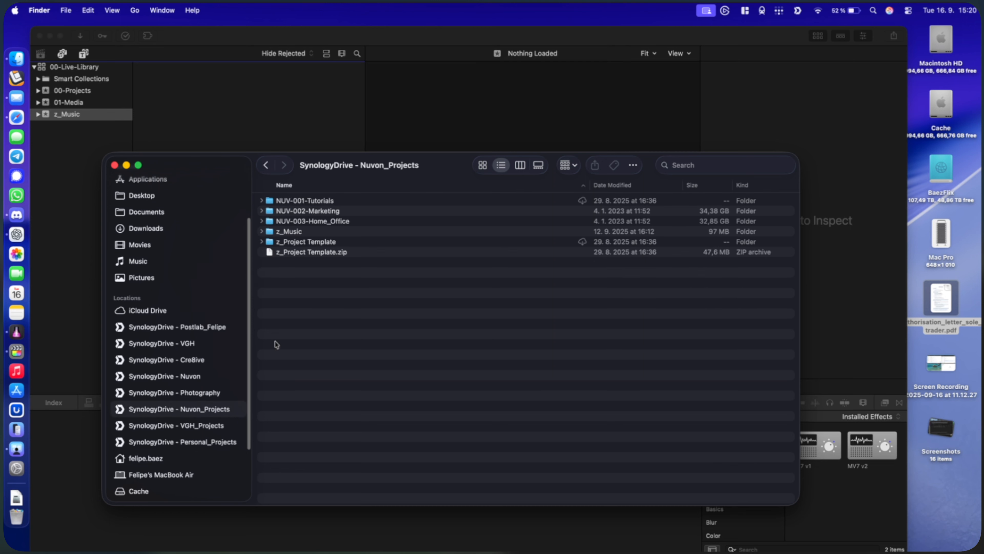
double_click(311, 231)
double_click(320, 201)
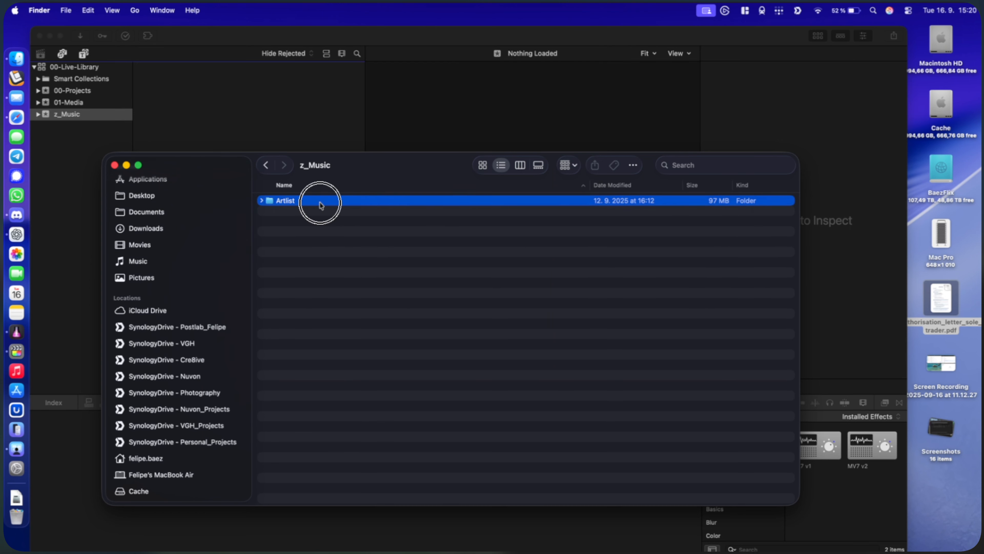
key("super+a")
left_click_drag(320, 201, 223, 94)
Assign the Music audio role to both imported tracks in the z_Music event
left_click(262, 218)
key("super+a")
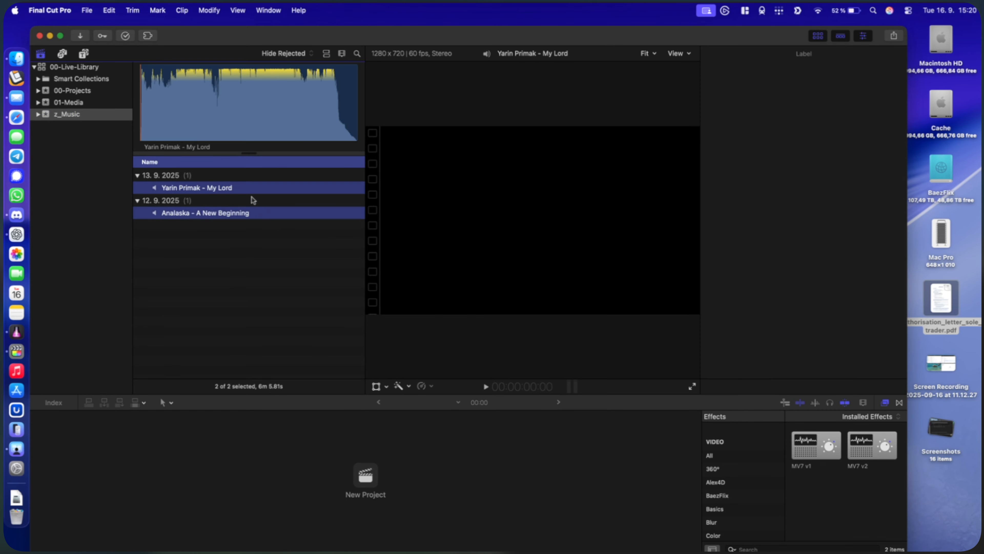
right_click(248, 186)
mouse_move(347, 246)
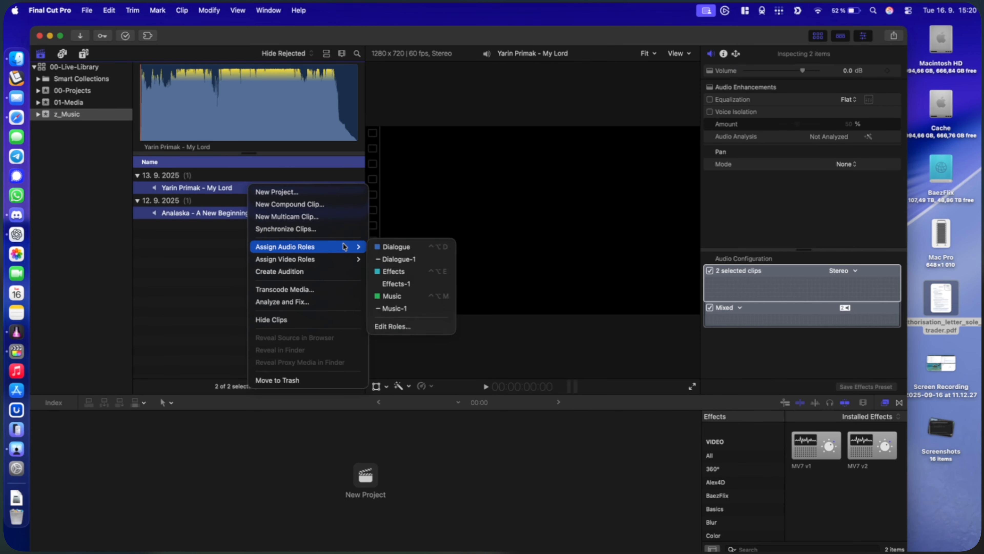
left_click(411, 297)
Select the 01-Media event as the import target, switch to Finder and open the 02-Original_Media folder
left_click(111, 96)
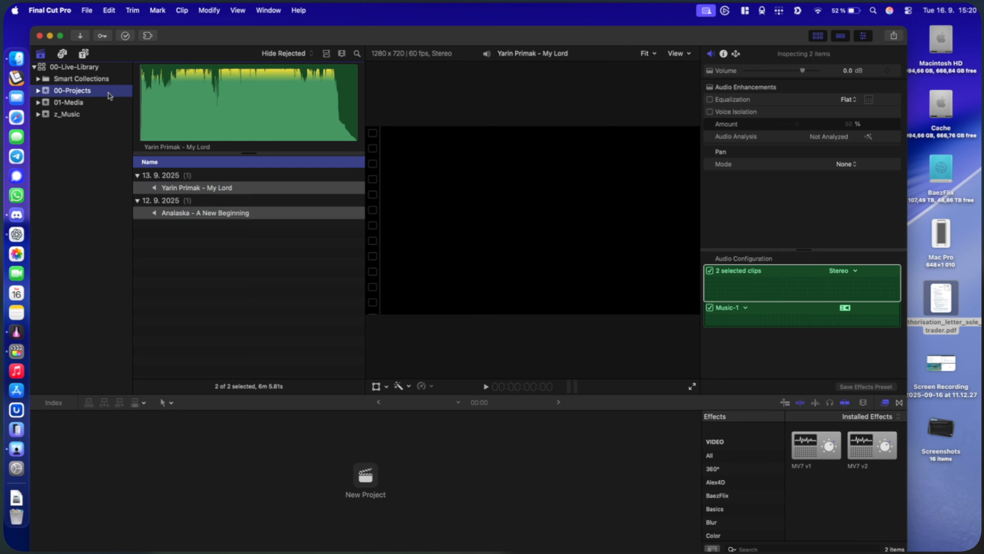
left_click(94, 102)
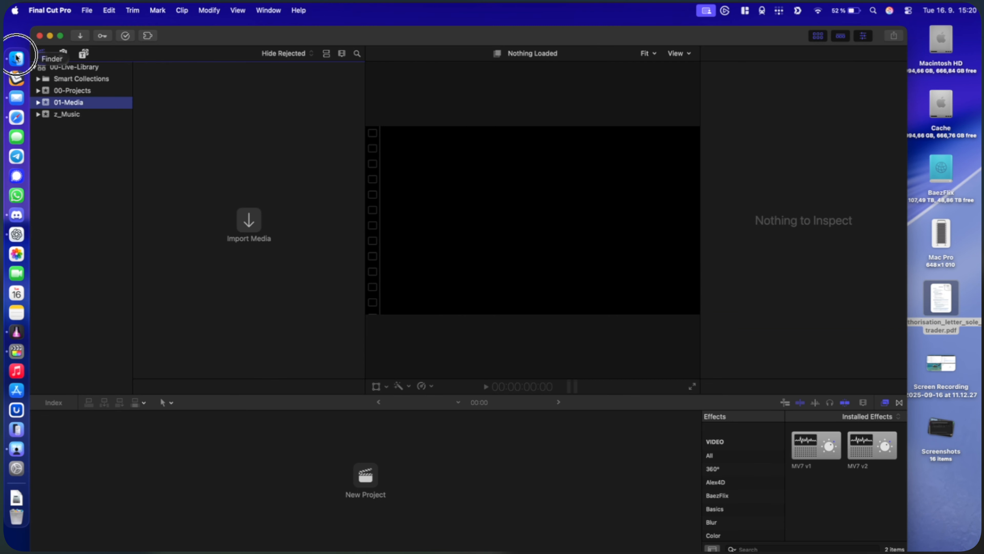
left_click(16, 59)
left_click(266, 165)
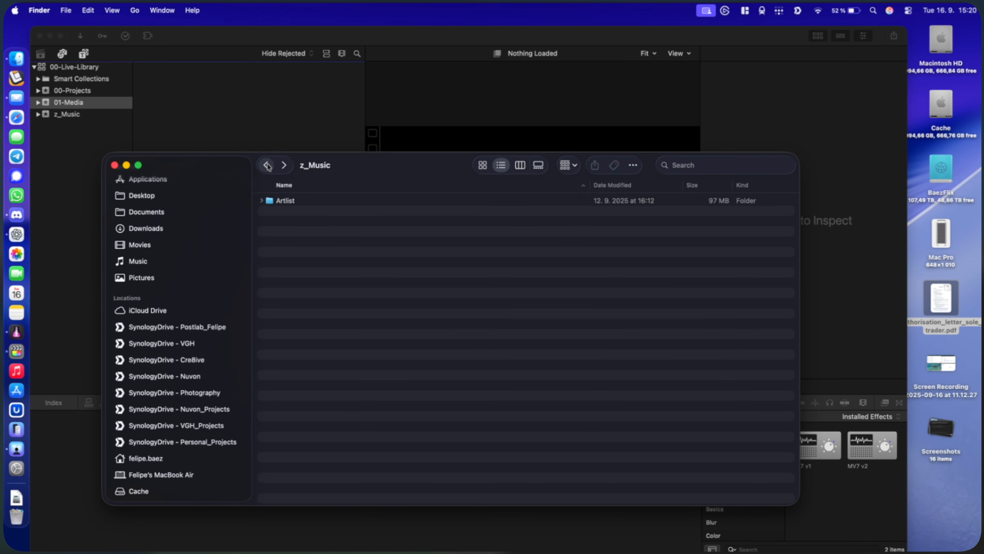
left_click(266, 165)
double_click(340, 212)
double_click(310, 212)
Preview 20250913_A001_0012.mov and import it into the 01-Media event of 00-Live-Library in Final Cut Pro
left_click(325, 314)
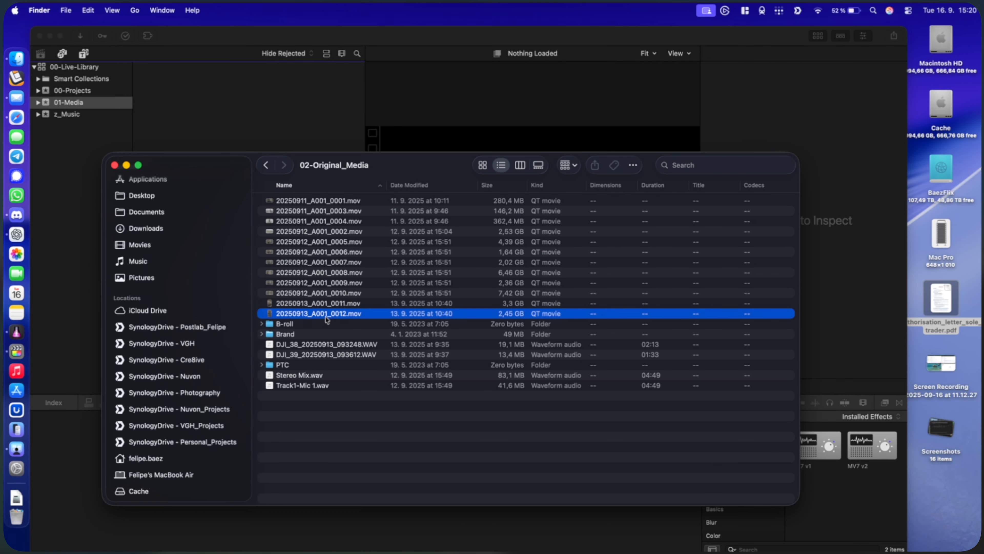
key("space")
key("space")
left_click_drag(326, 318, 195, 117)
left_click(195, 117)
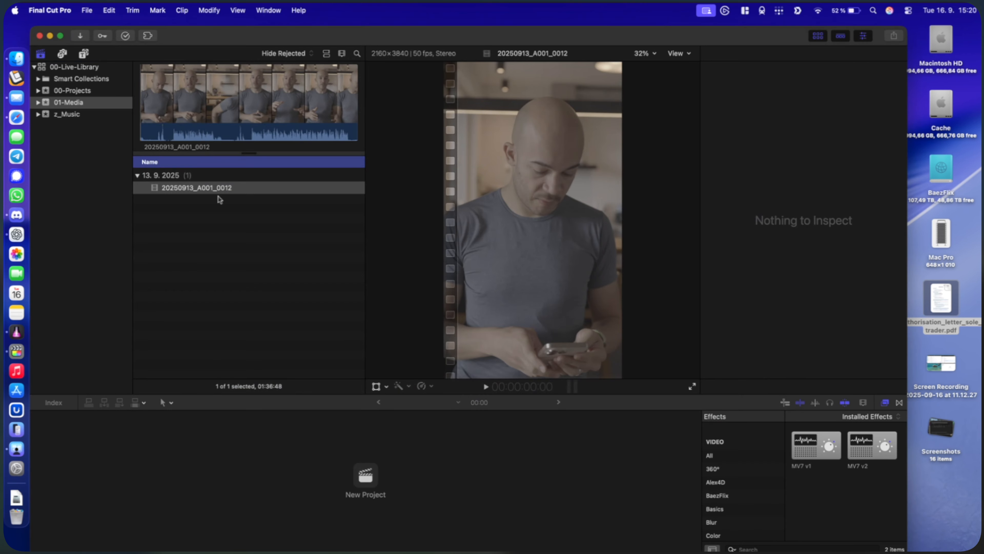
Create project 00_Marketing-01 in the 00-Projects event from clip 20250913_A001_0012, and select the clip in its timeline
left_click(196, 187)
right_click(197, 187)
left_click(229, 190)
left_click(462, 220)
left_click(461, 209)
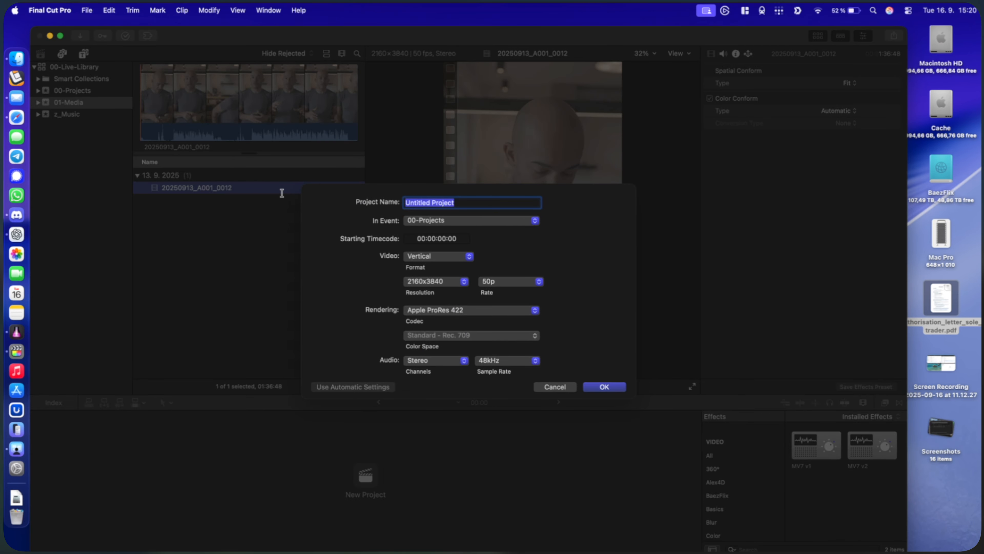
type("00_")
key("Return")
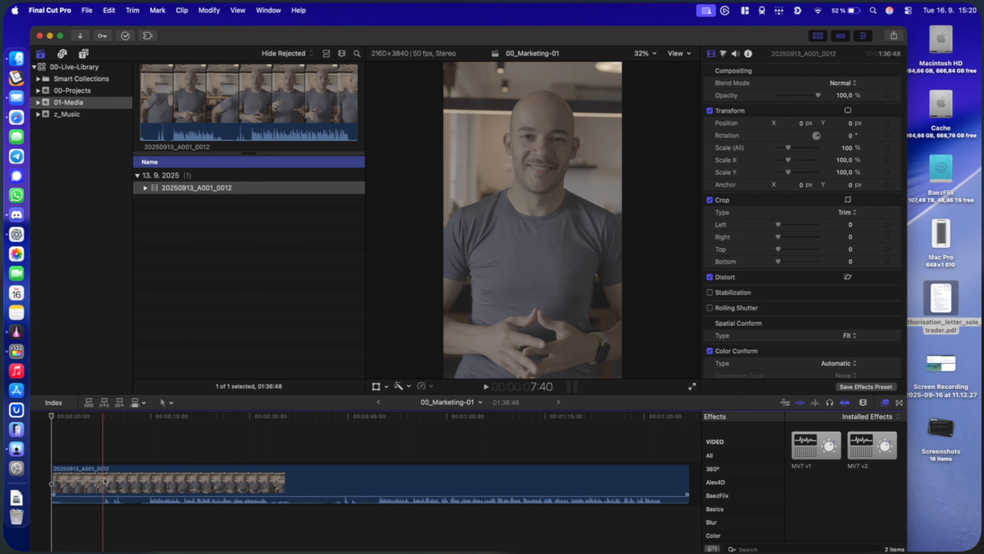
scroll(138, 488, "right", 1)
left_click(139, 488)
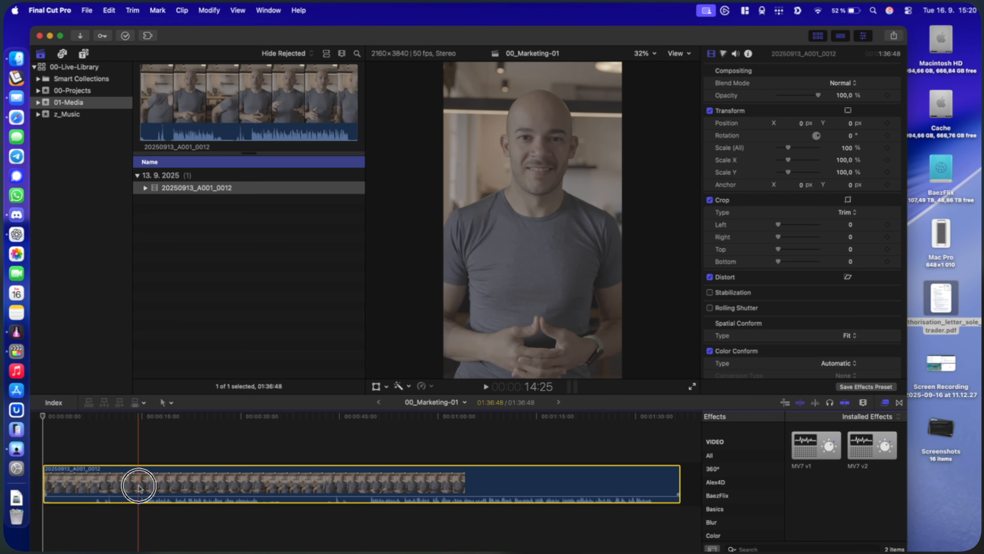
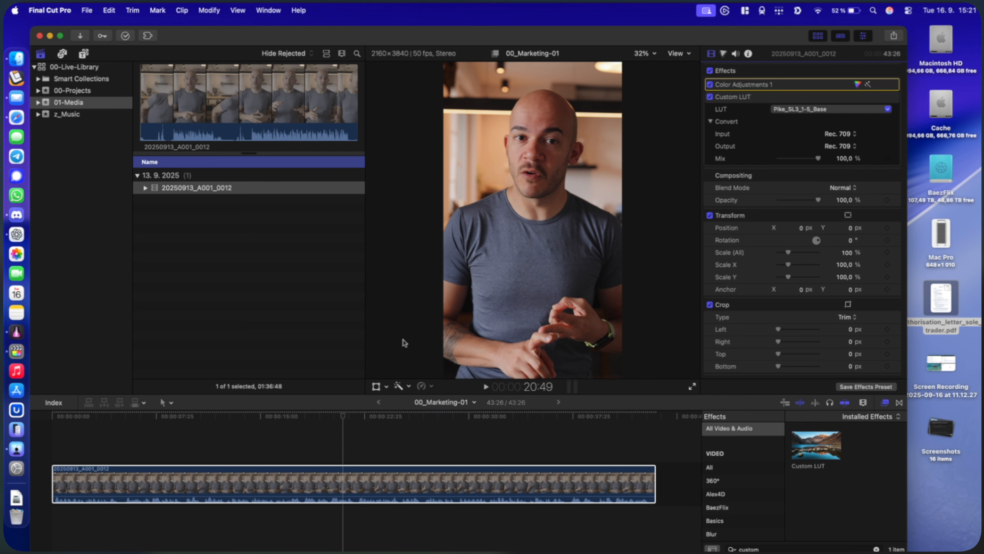
Connect the closing section of Analaska - A New Beginning beneath the video clip from the timeline start and lower its volume to -36 dB
left_click(170, 449)
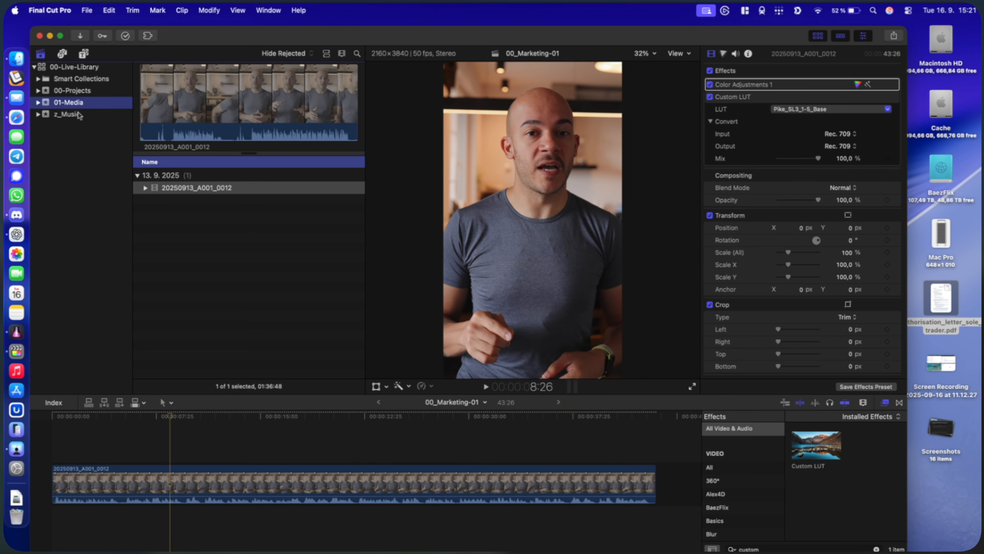
left_click(67, 114)
left_click(190, 229)
left_click(198, 212)
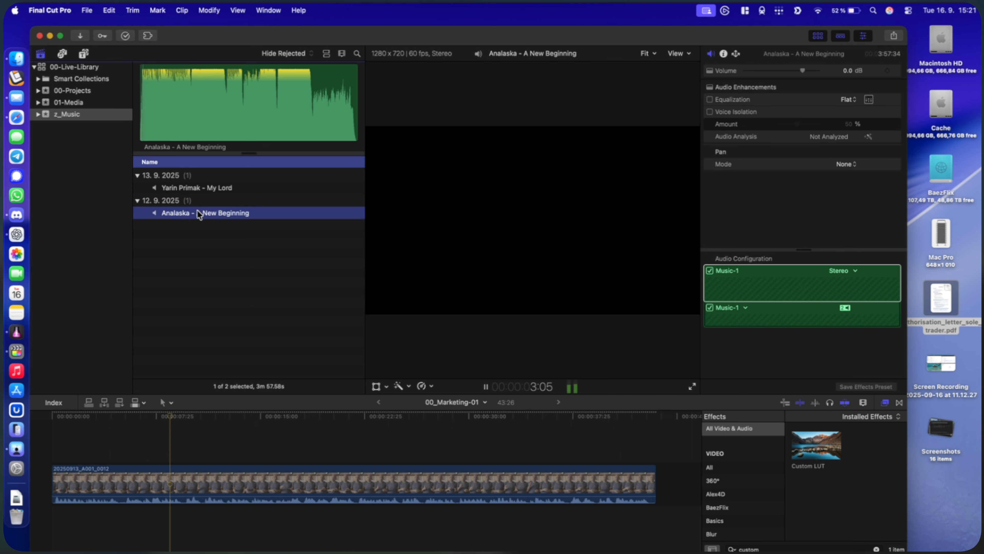
left_click(313, 123)
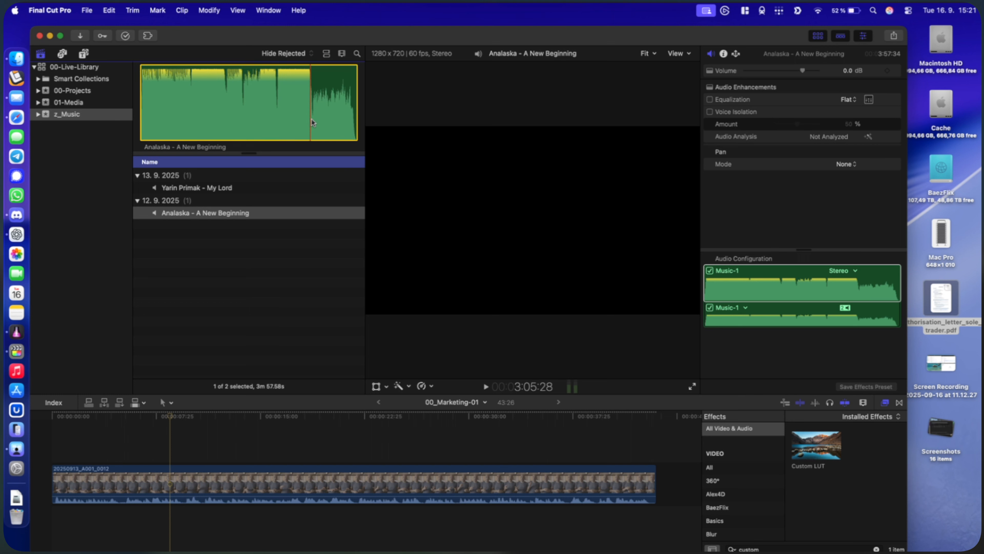
key("i")
left_click_drag(341, 116, 59, 517)
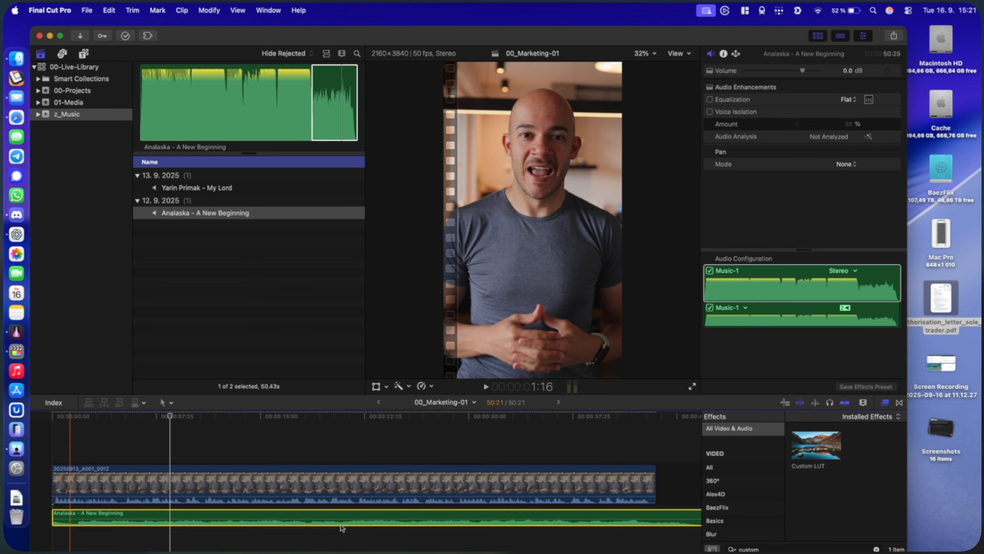
left_click_drag(542, 516, 540, 524)
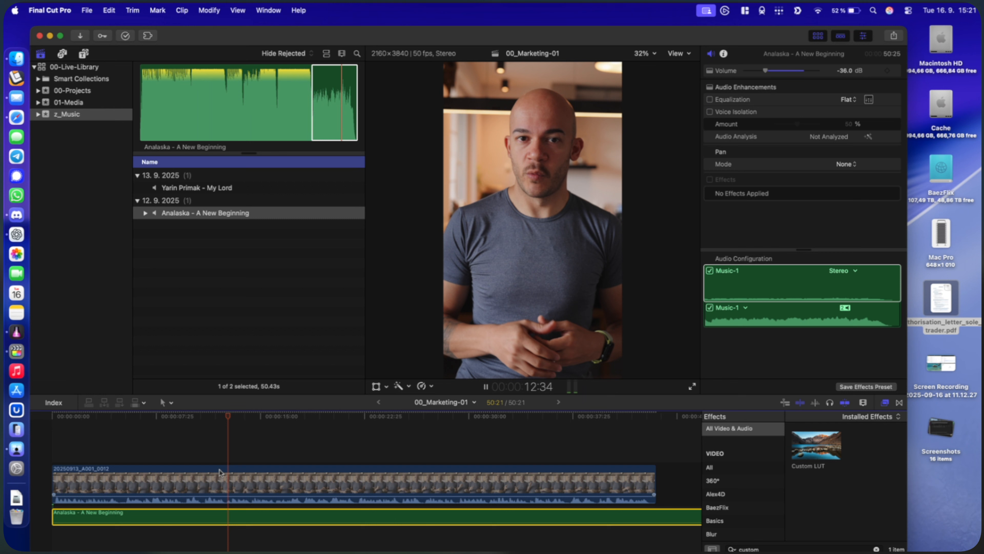
left_click(237, 477)
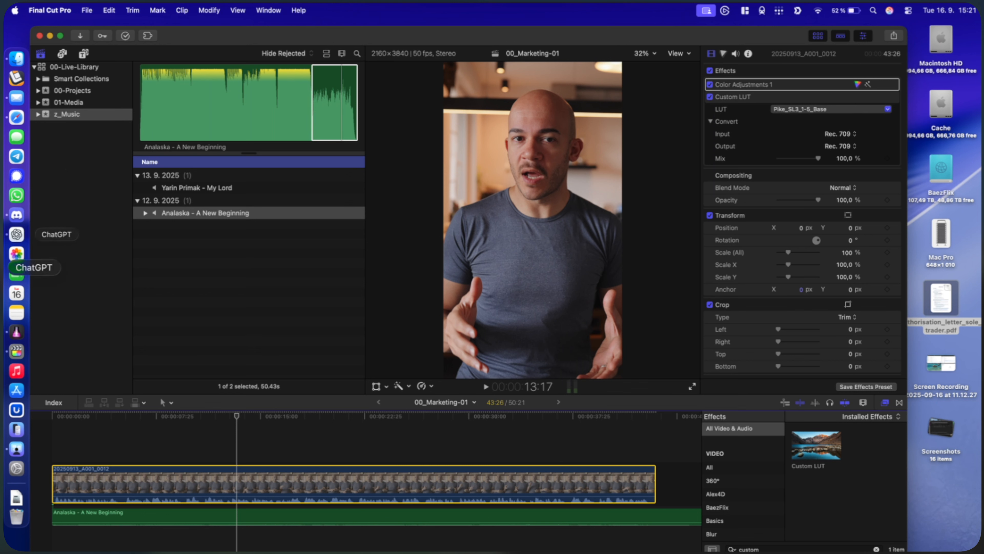
Switch to PostLab and save the library changes with the description "Saving 00_Marketing-01 and added media and music"
left_click(17, 332)
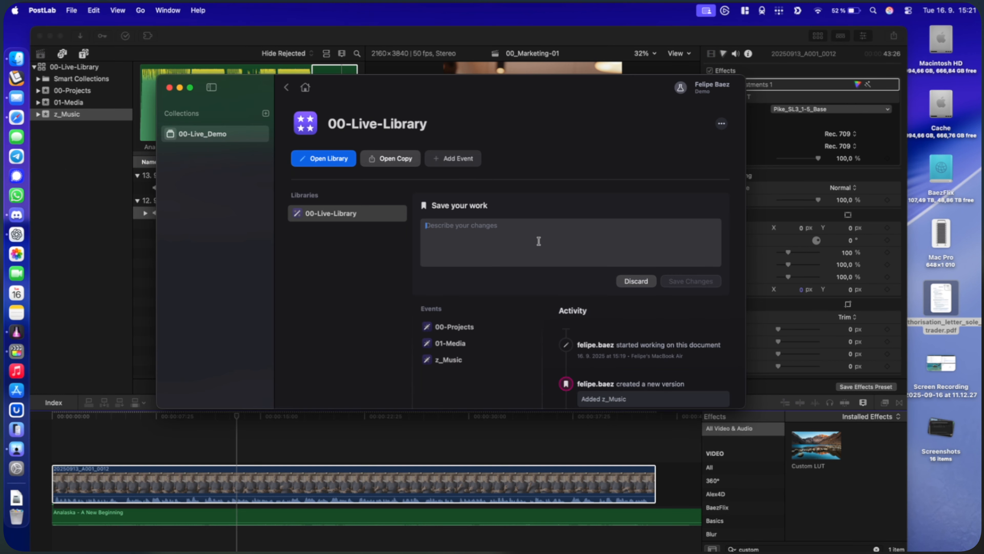
type("Saving")
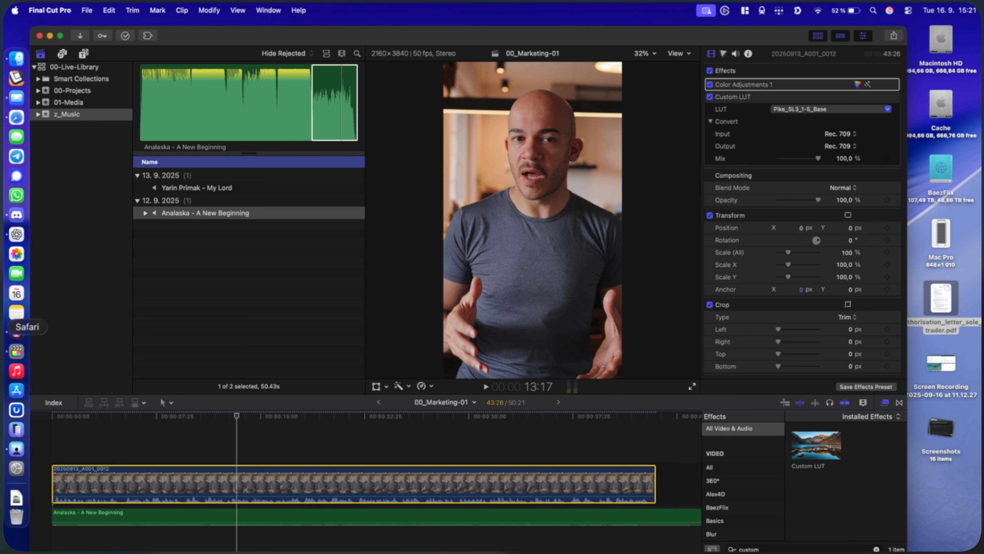
left_click(16, 332)
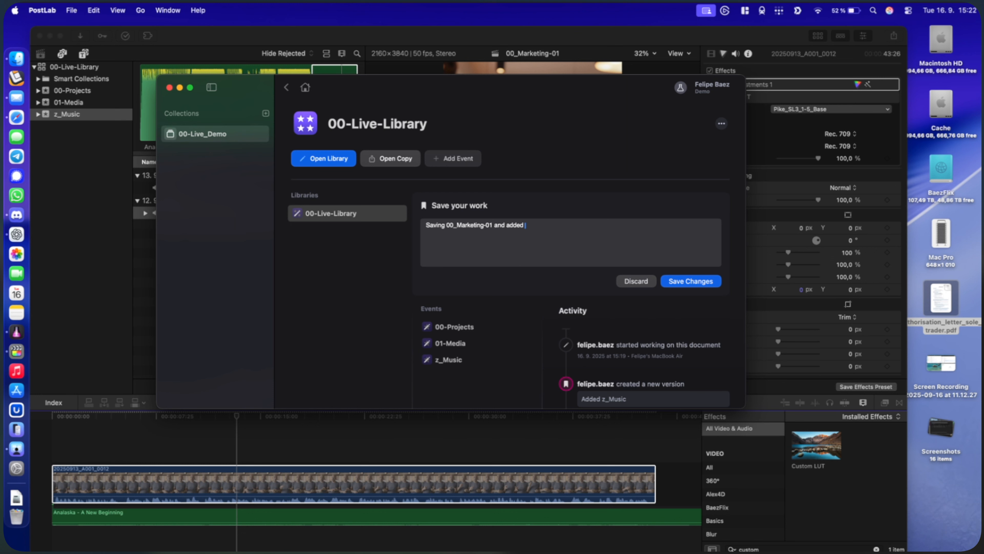
type("a and music")
left_click(713, 281)
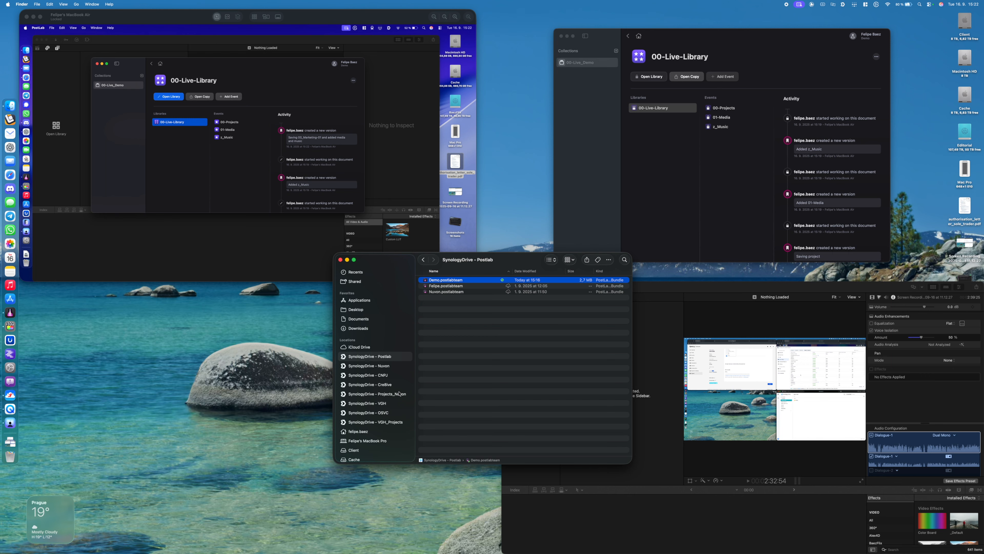
In Finder on the other Mac, expand NUV-002-Marketing and 02-Original_Media in SynologyDrive - Projects_Nuvon and download 20250913_A001_0012.mov locally
left_click(399, 394)
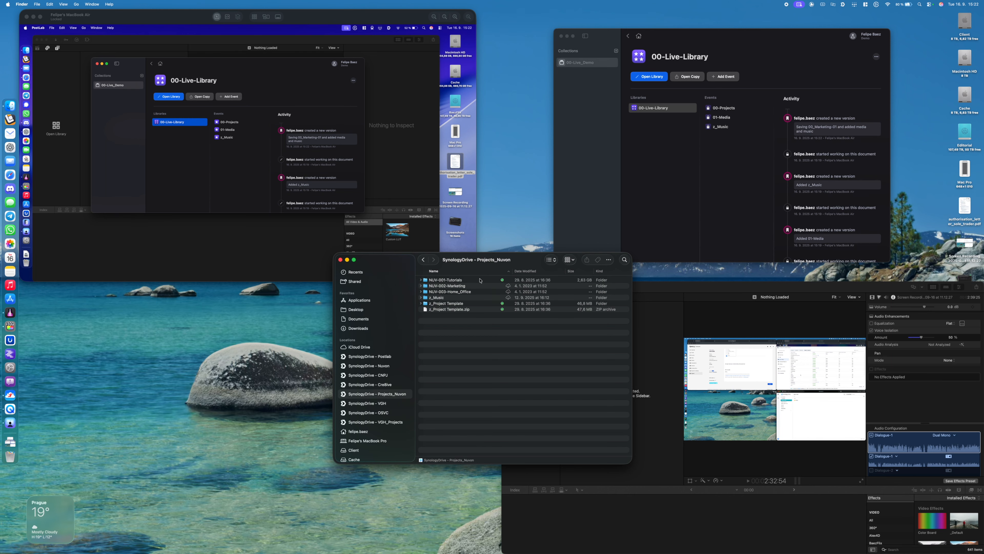
left_click(479, 286)
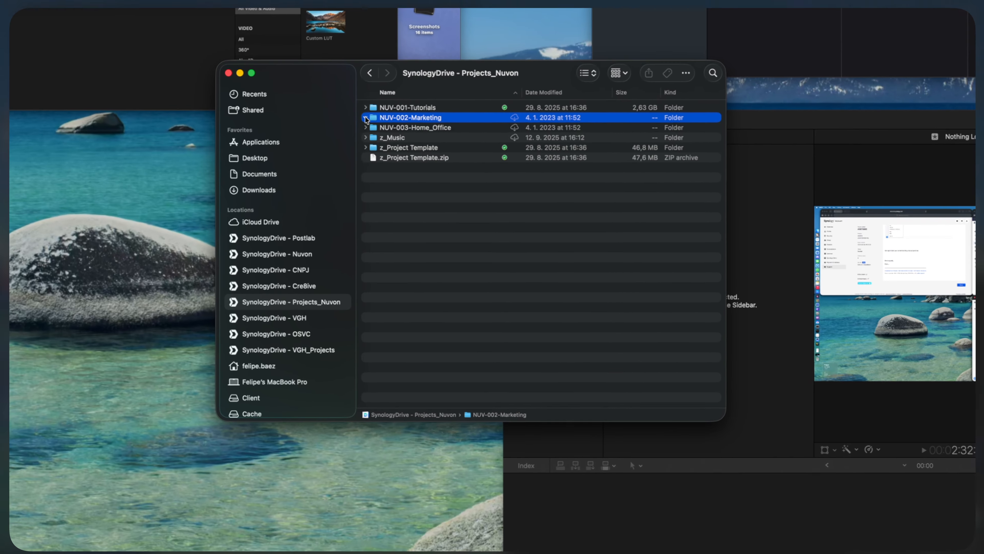
left_click(421, 286)
left_click(370, 133)
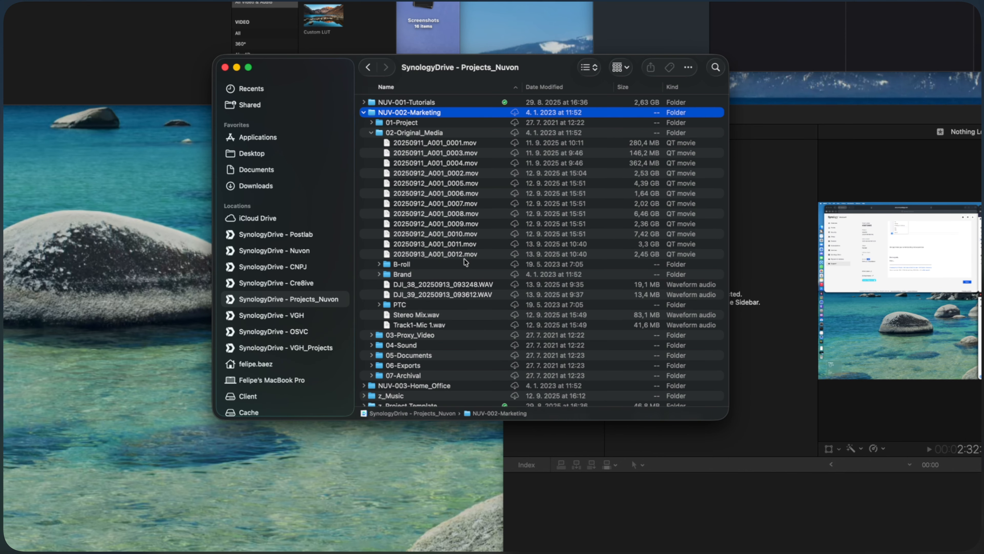
left_click(469, 255)
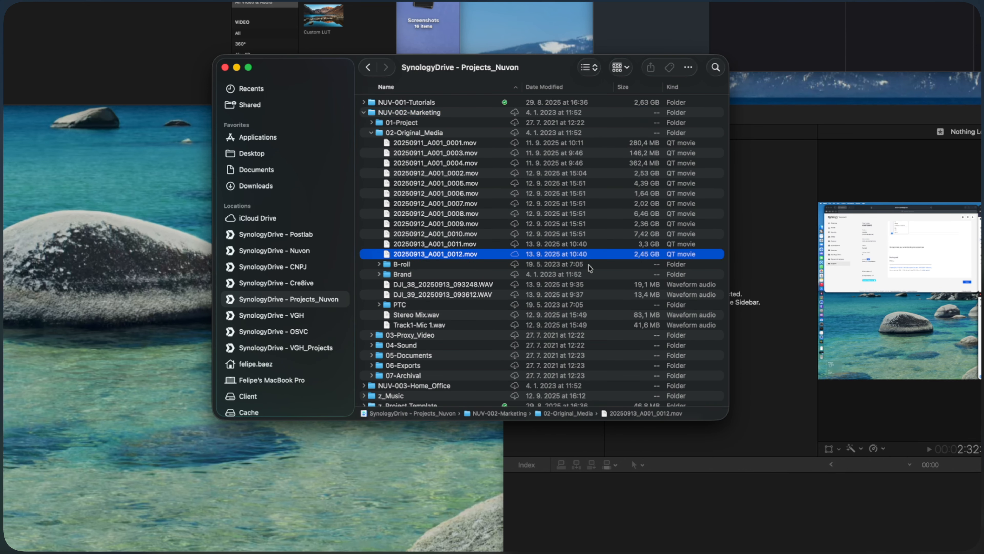
left_click_drag(550, 55, 548, 6)
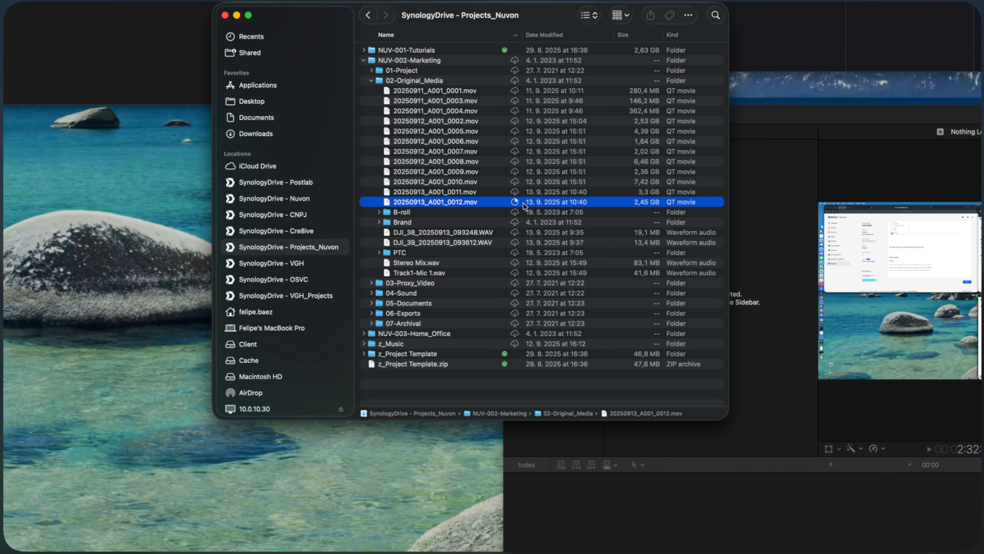
Pin a permanent local copy of the z_Music folder and move the Finder window clear of the PostLab window
left_click(390, 346)
right_click(390, 347)
left_click(426, 315)
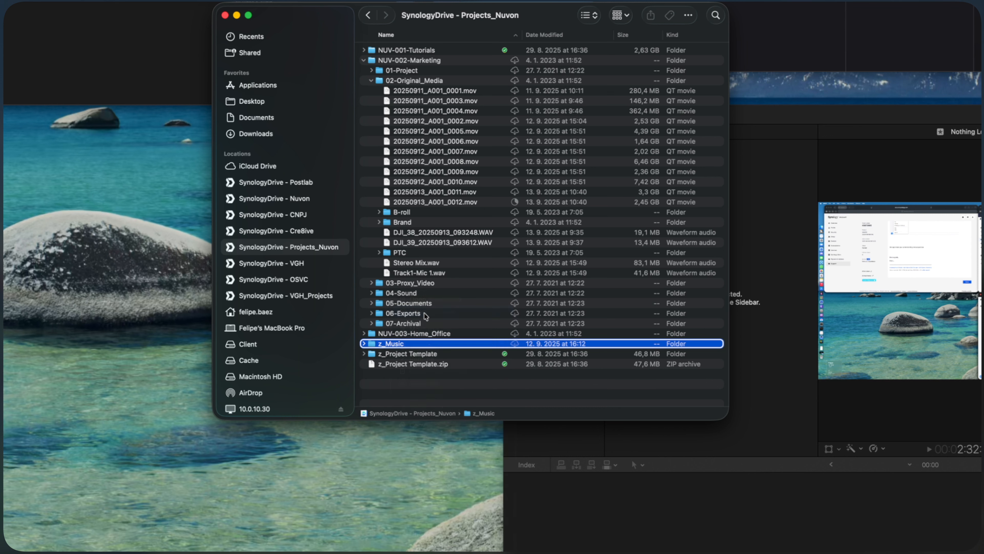
right_click(455, 344)
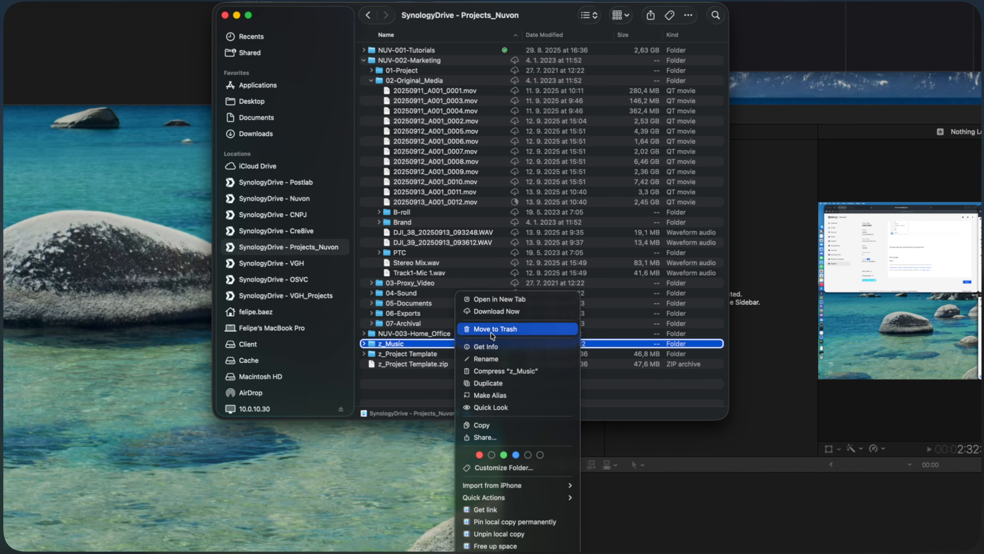
left_click(504, 521)
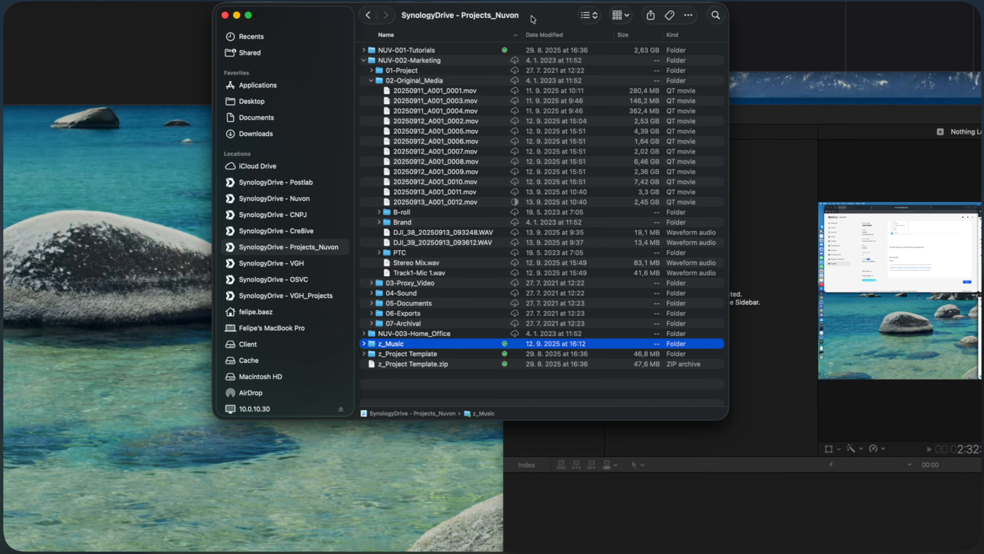
left_click_drag(533, 19, 443, 179)
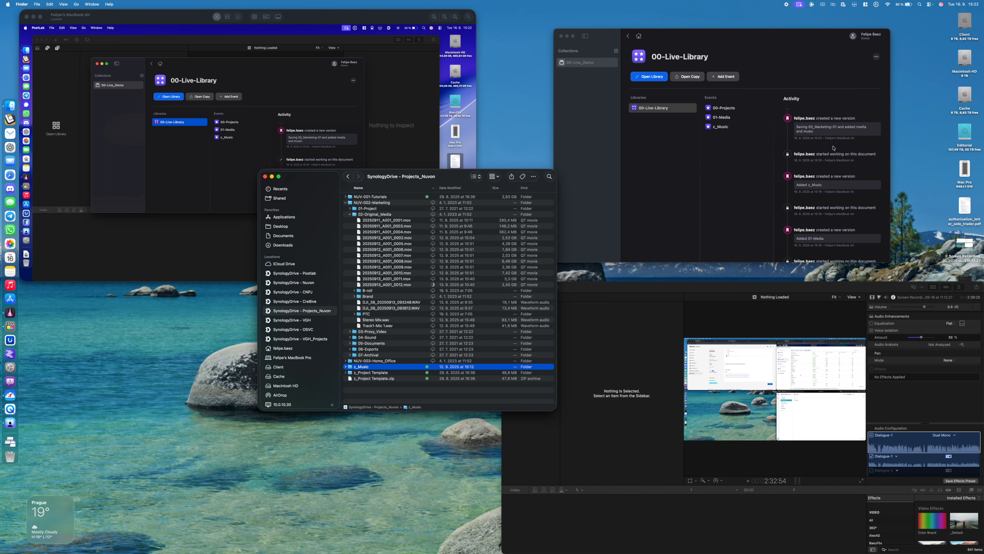
Open 00-Live-Library from PostLab on this Mac, open the 00_Marketing-01 project in Final Cut Pro and select its video clip
left_click(714, 184)
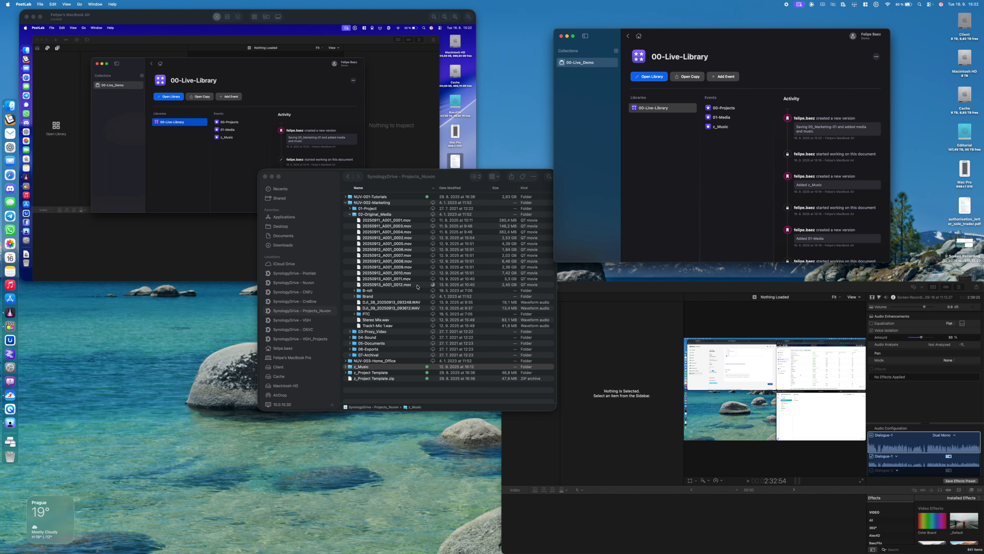
left_click(570, 286)
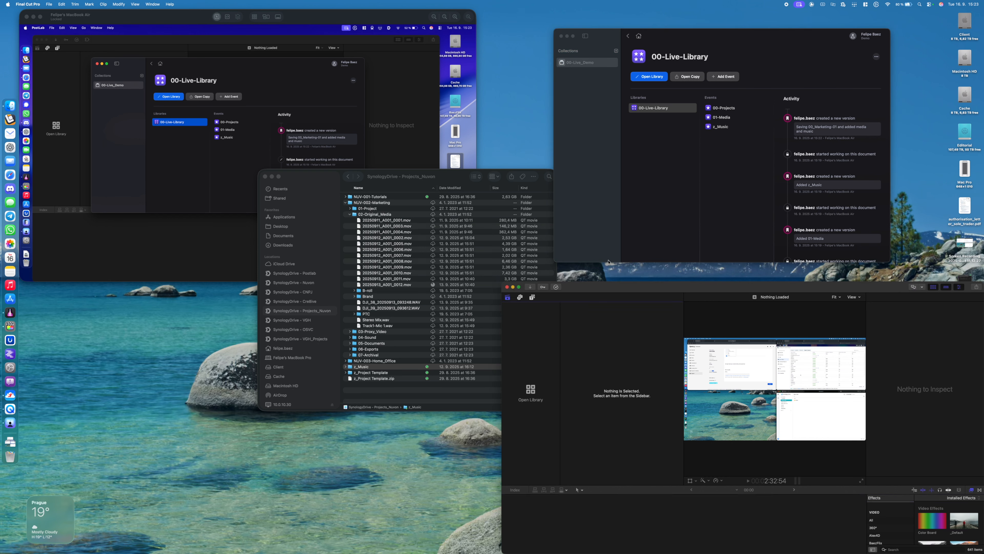
left_click(683, 177)
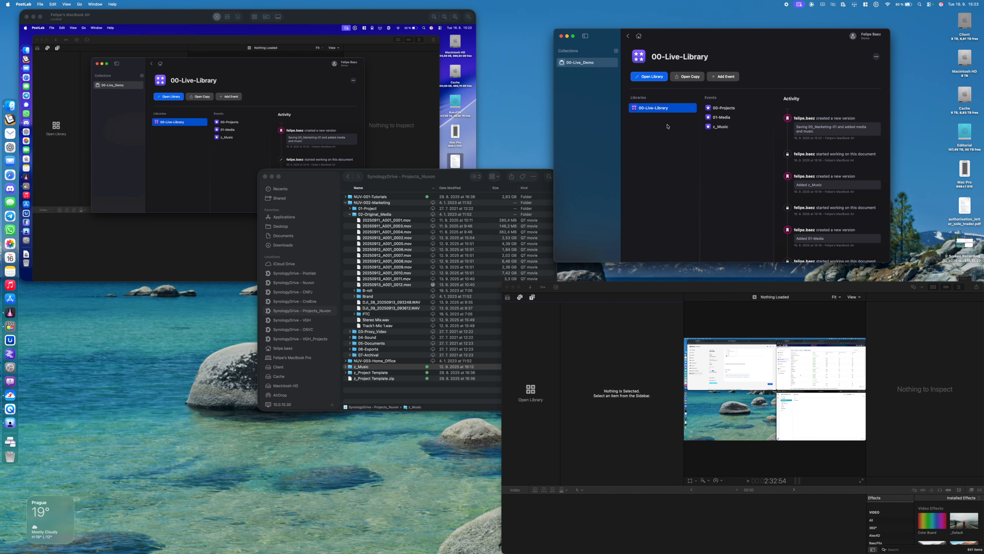
left_click(655, 79)
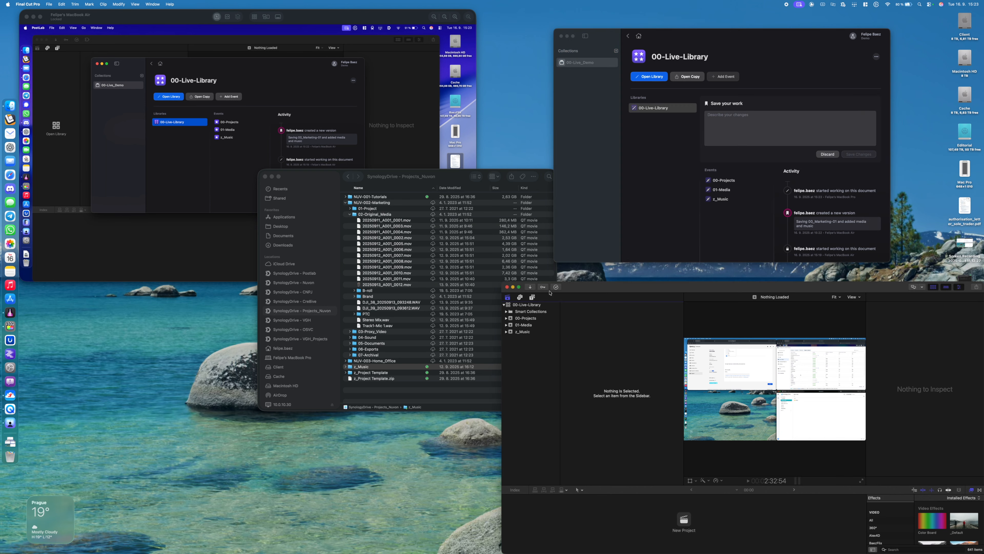
left_click(540, 317)
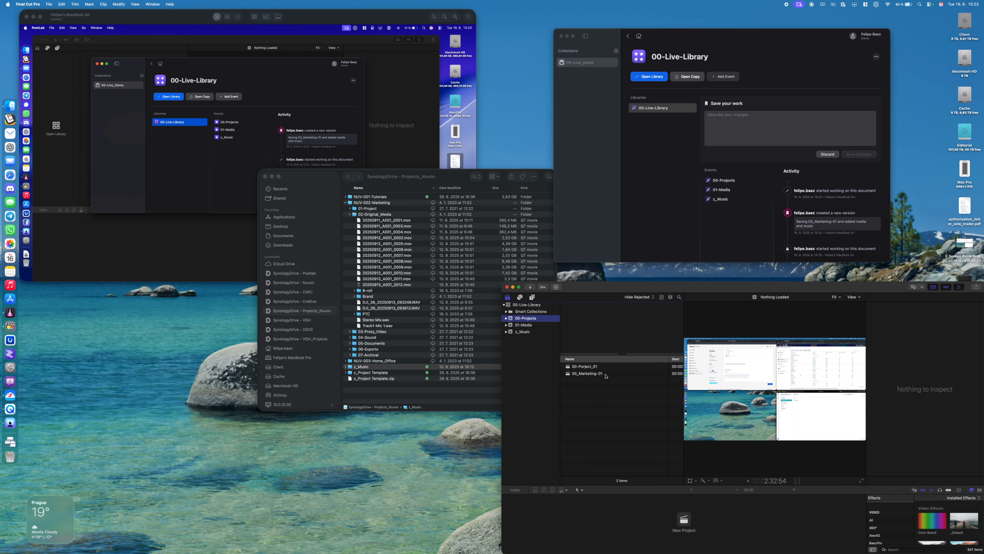
double_click(605, 374)
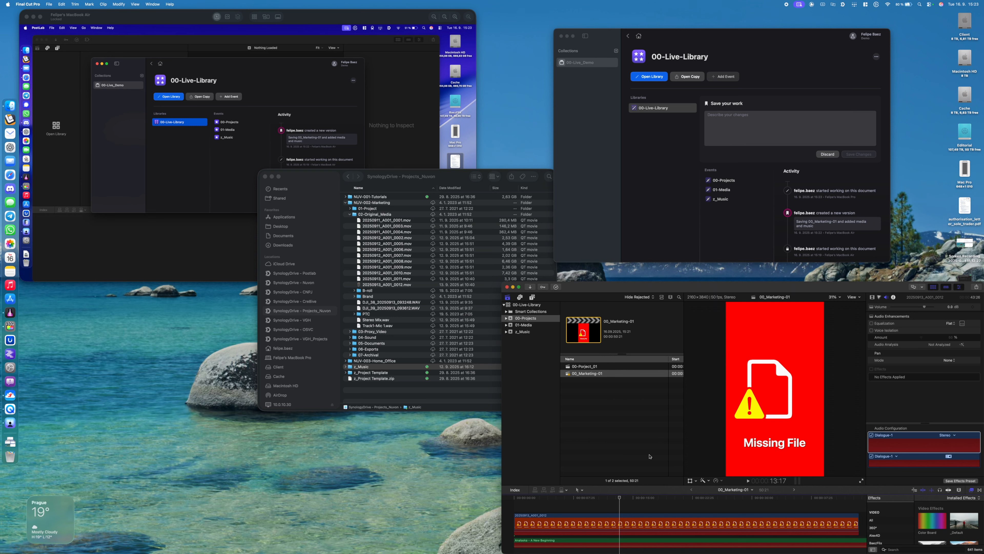
left_click(612, 517)
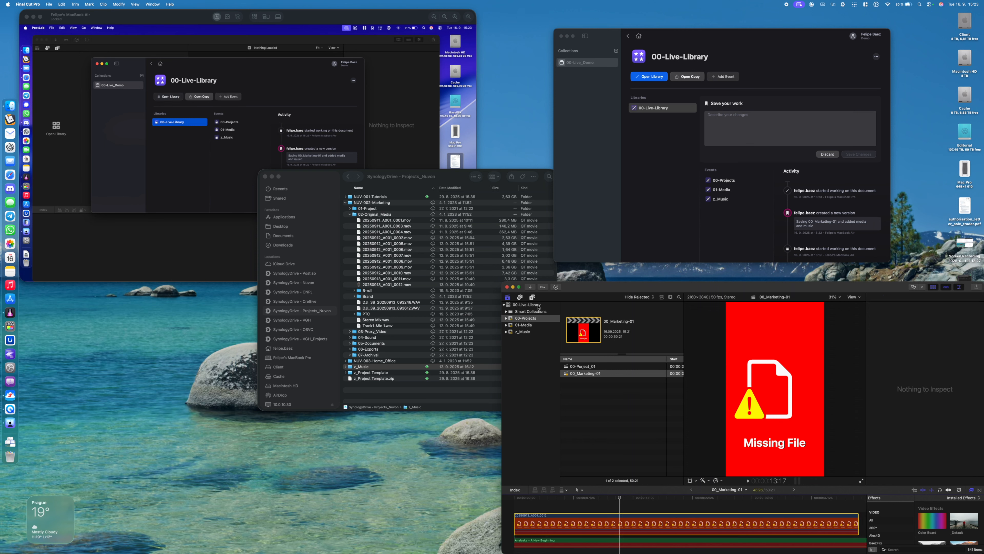
Compare the Synology Drive projects folder name in Finder on this Mac with the one on the shared MacBook Air screen
left_click(310, 310)
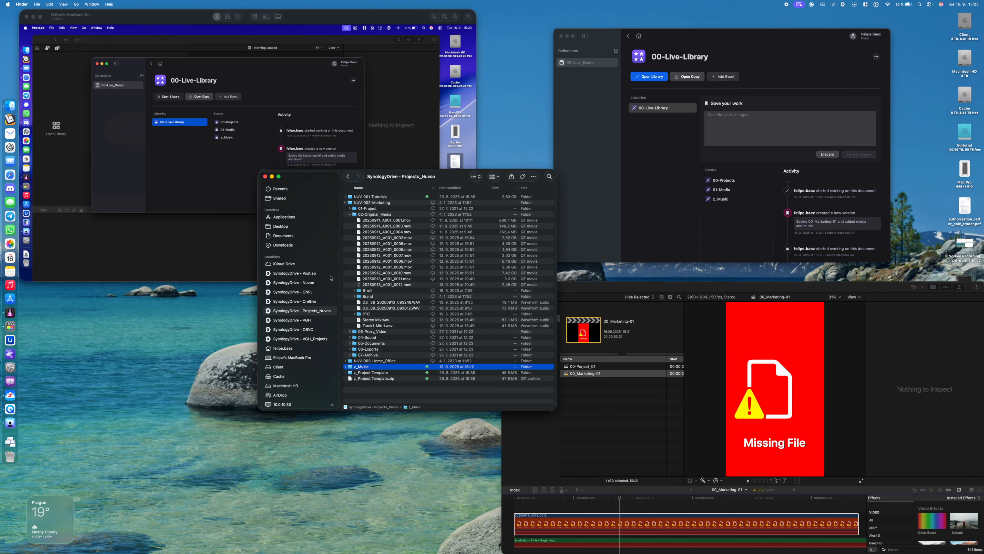
left_click(25, 49)
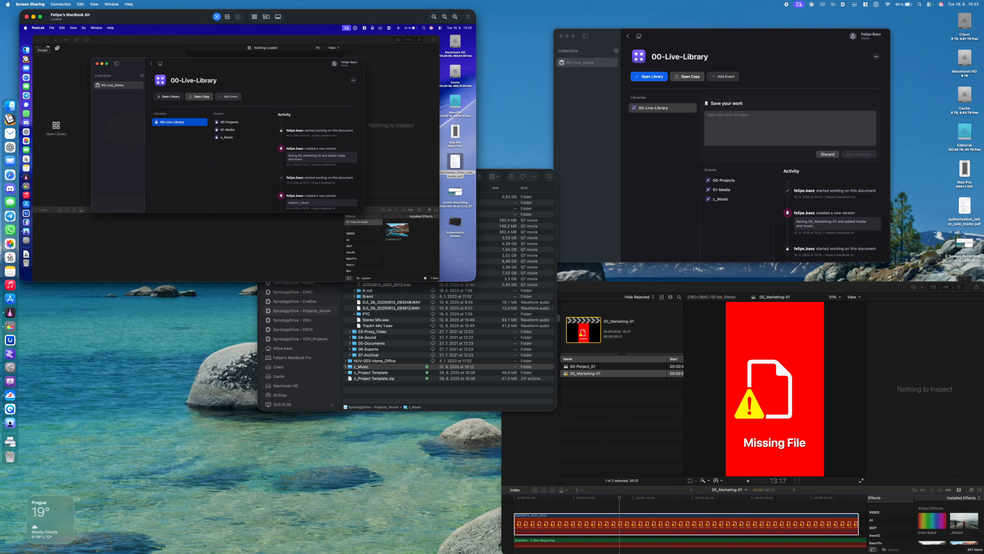
left_click(26, 50)
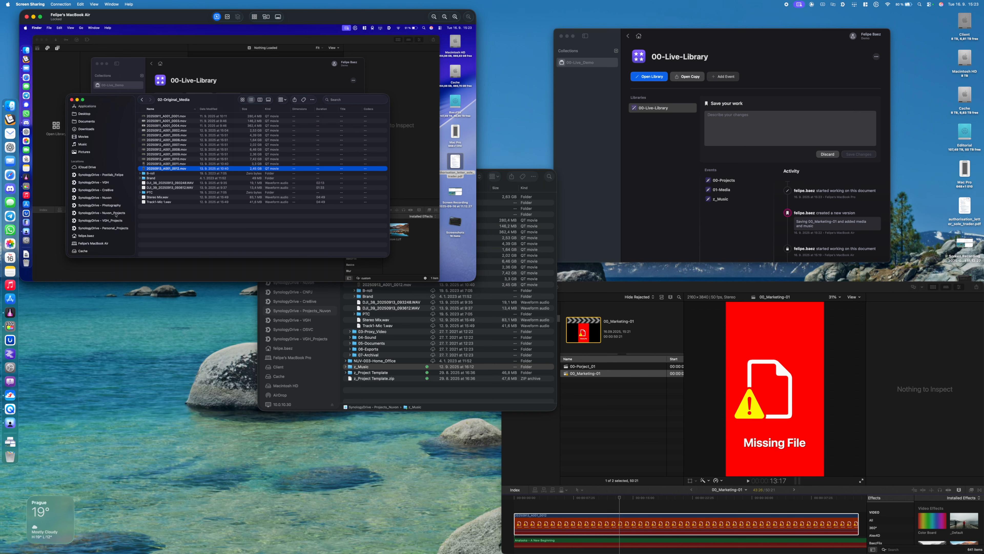
left_click(323, 313)
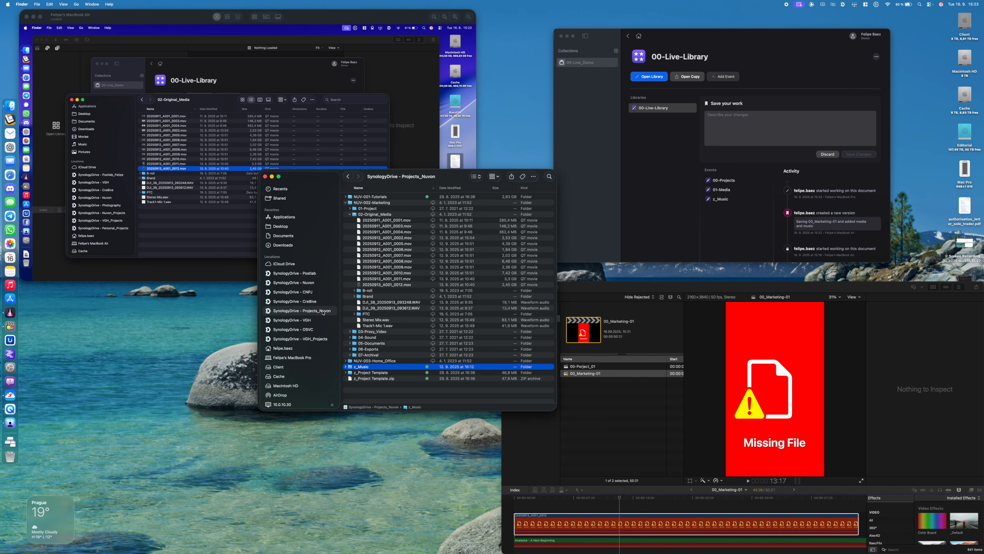
left_click(128, 213)
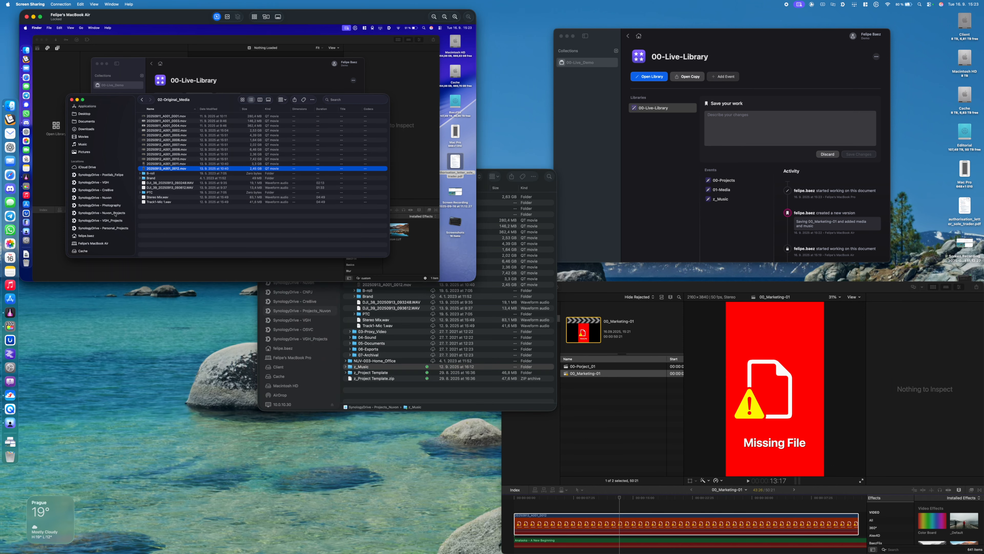
left_click(326, 296)
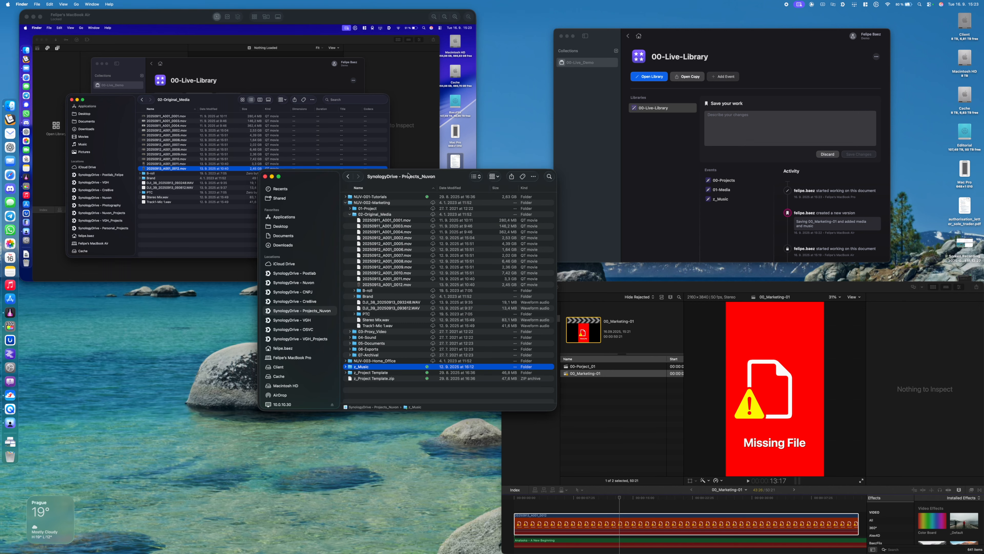
left_click_drag(452, 178, 407, 176)
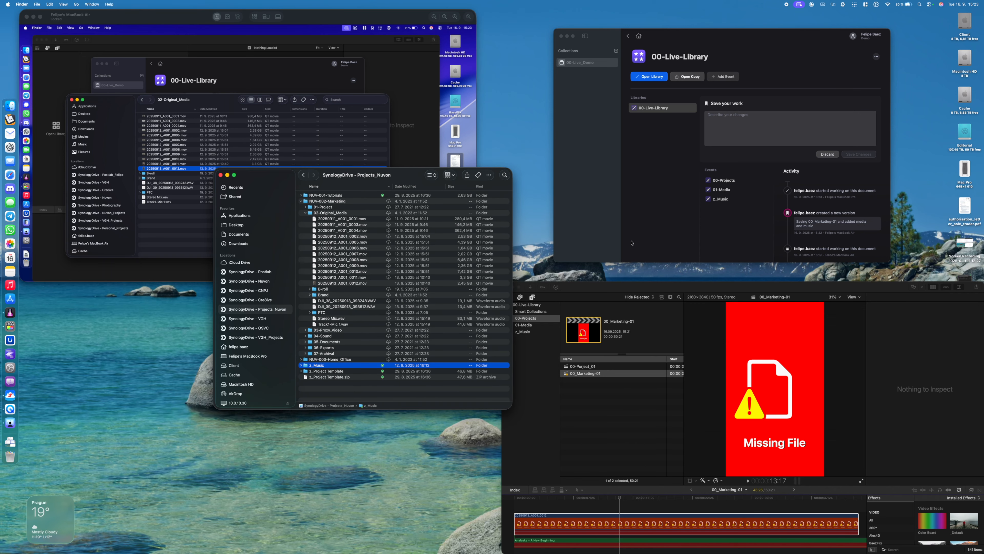
Discard the unsaved changes to 00-Live-Library in PostLab on this Mac
left_click(830, 156)
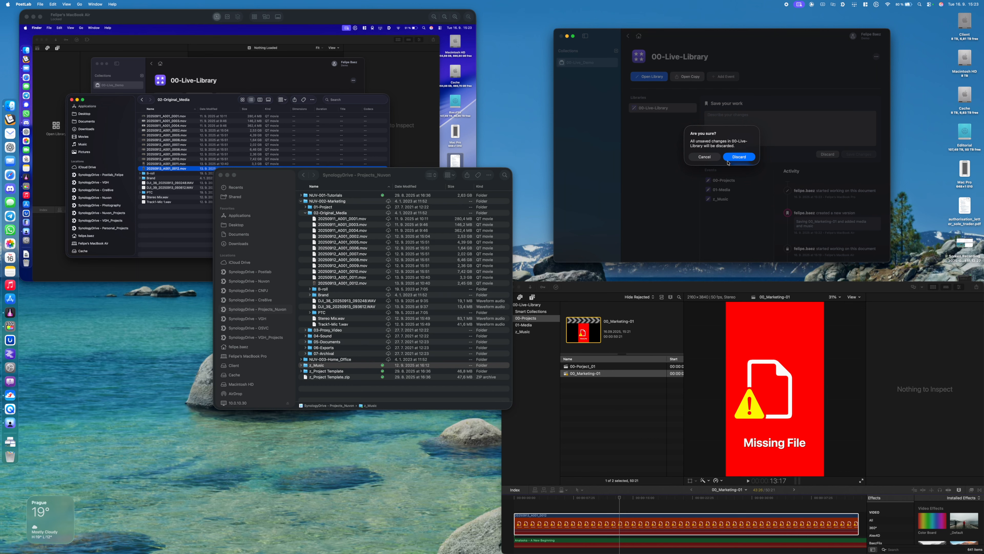
left_click(313, 86)
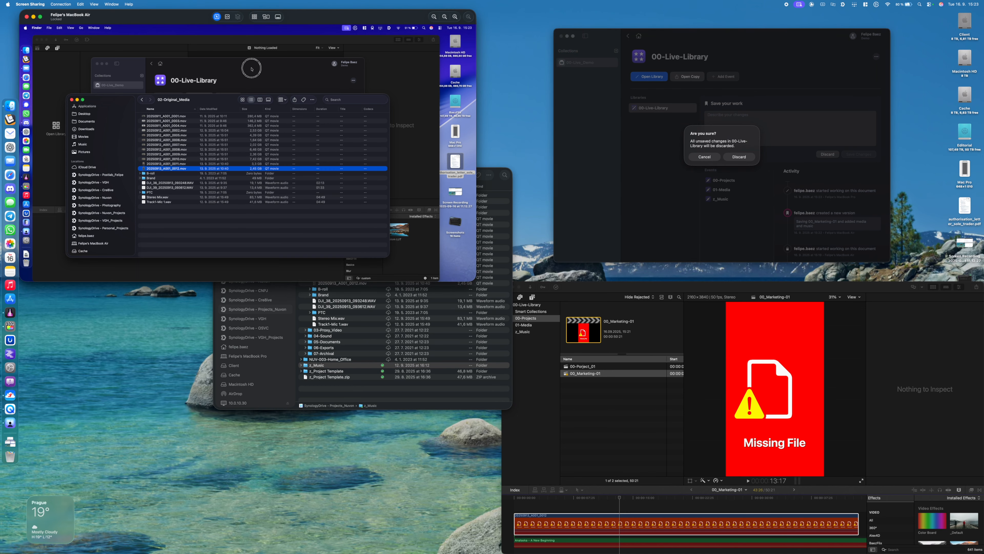
left_click(739, 157)
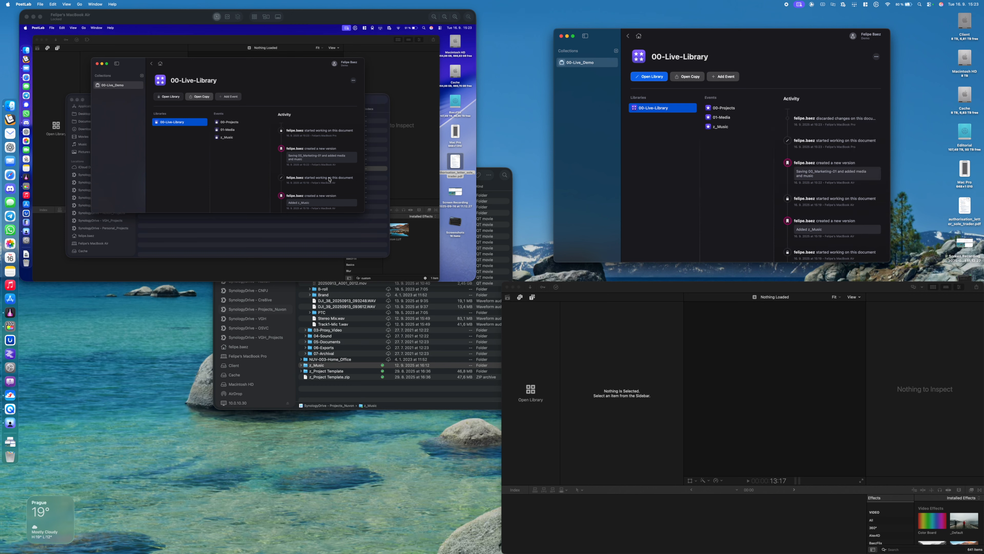
Open Synology Drive Client on this Mac and delete the My Drive/Projects/Nuvon sync task
left_click(436, 367)
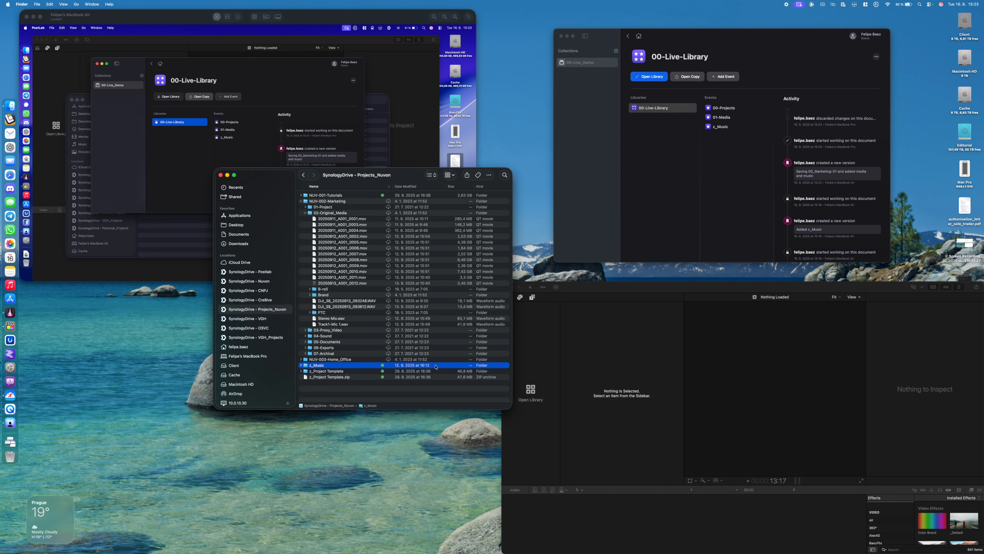
left_click(842, 4)
left_click(814, 136)
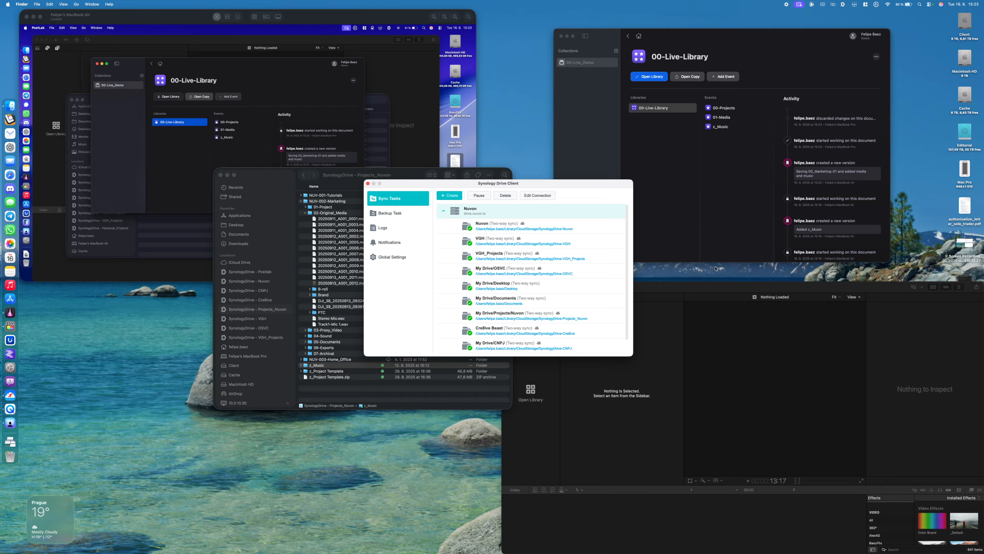
scroll(554, 292, "down", 2)
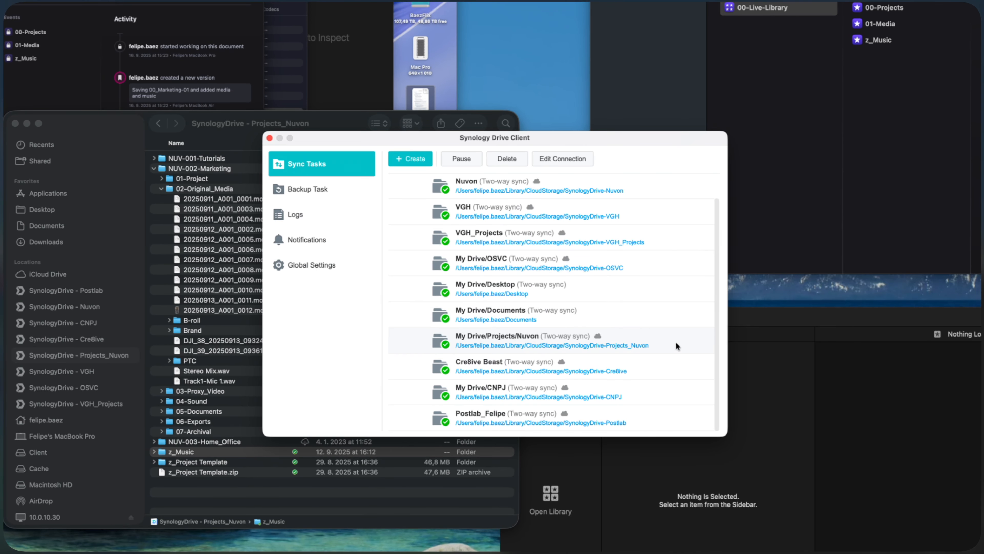
scroll(644, 316, "up", 2)
scroll(644, 316, "down", 2)
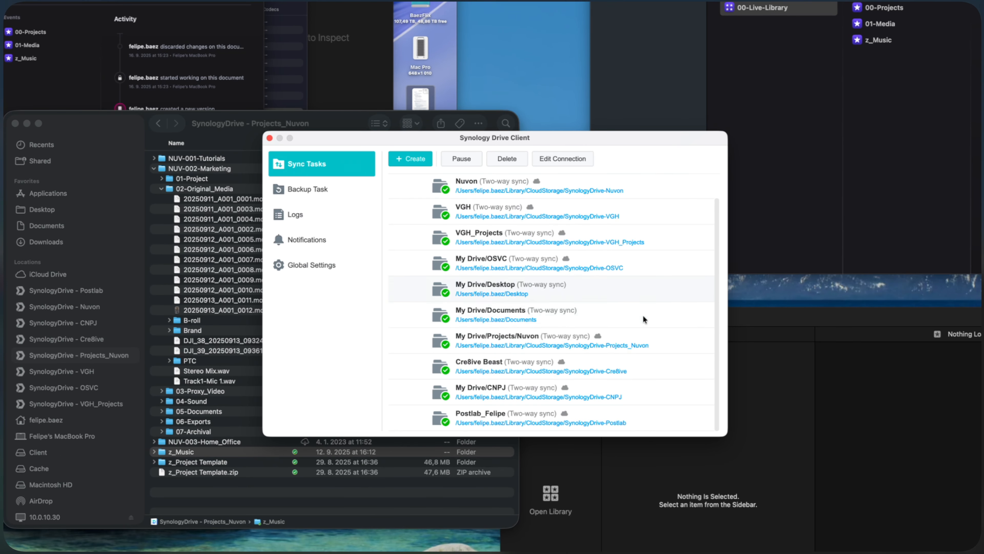
left_click(660, 332)
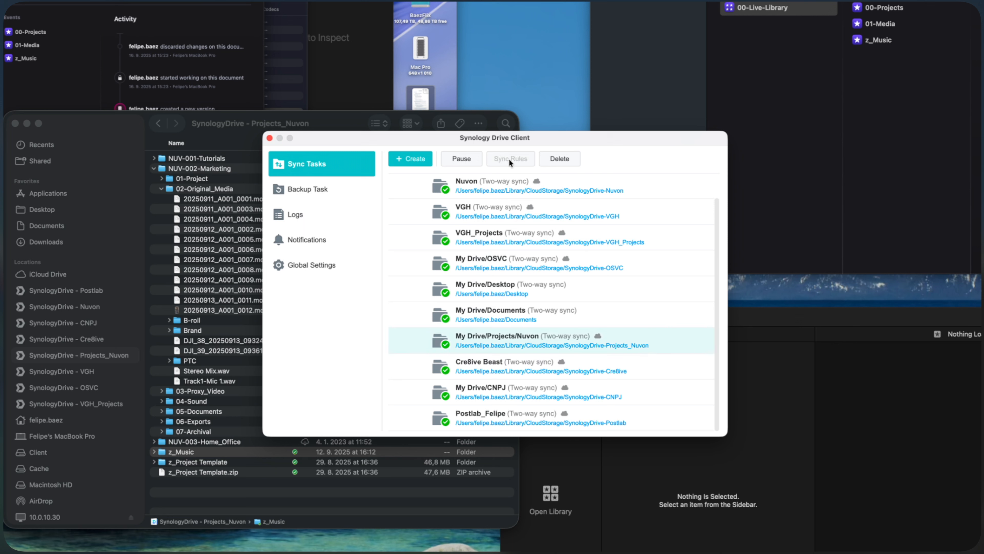
left_click(569, 159)
left_click(550, 311)
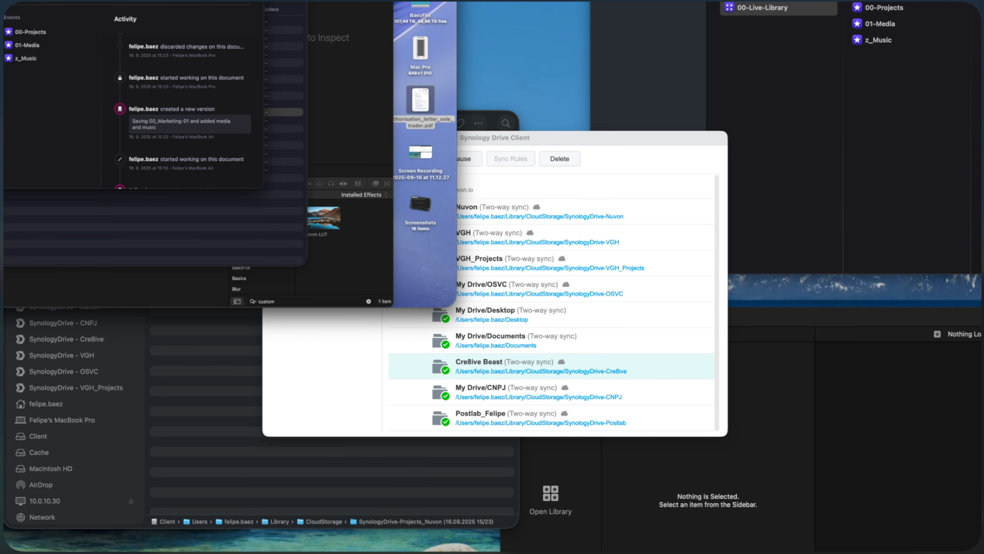
Bring up Finder on the shared MacBook Air screen for reference and start a new sync task in Synology Drive Client
left_click(298, 5)
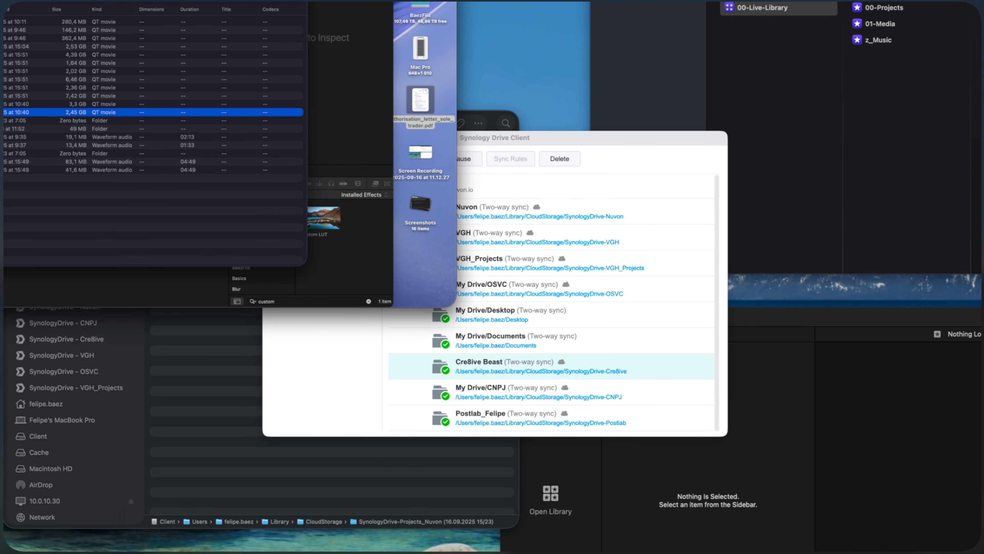
left_click(588, 137)
left_click(422, 161)
left_click(637, 405)
Choose the Nuvon folder inside My Drive's Projects folder as the NAS folder to sync
left_click(566, 244)
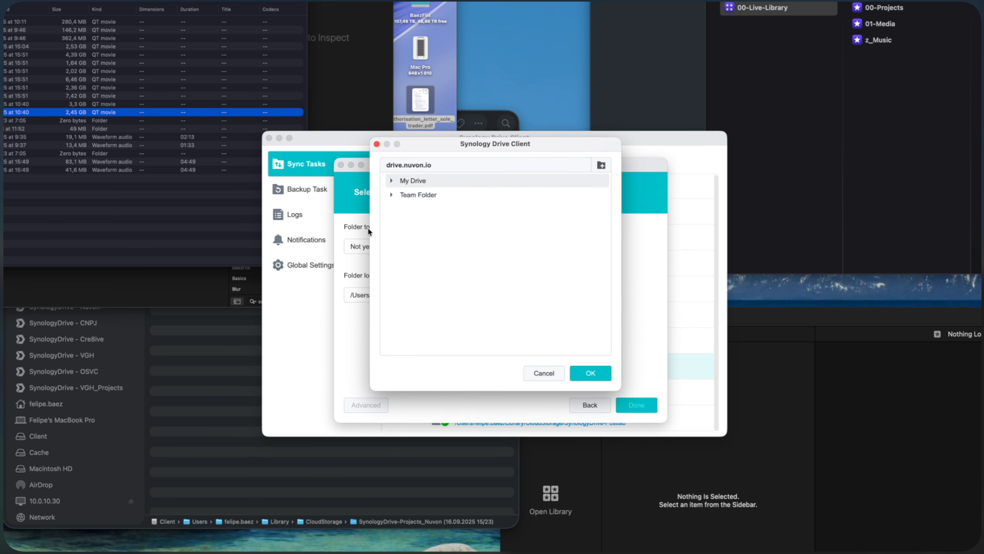
left_click(391, 181)
scroll(454, 237, "down", 10)
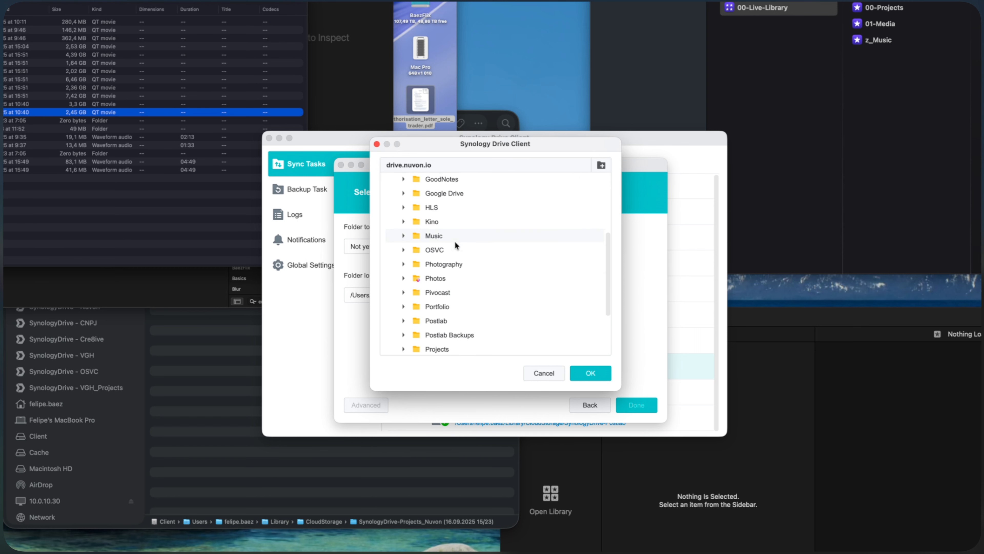
scroll(451, 258, "down", 2)
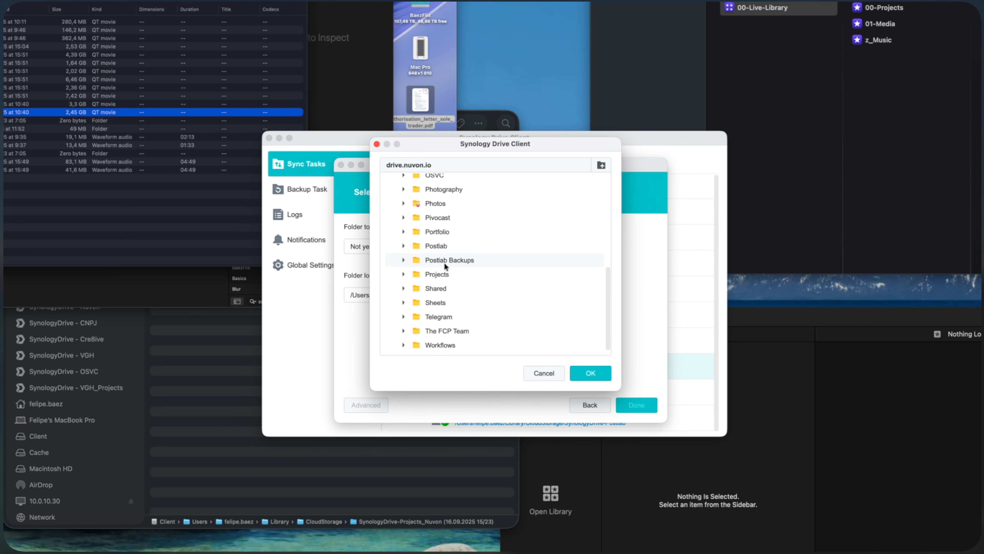
left_click(403, 275)
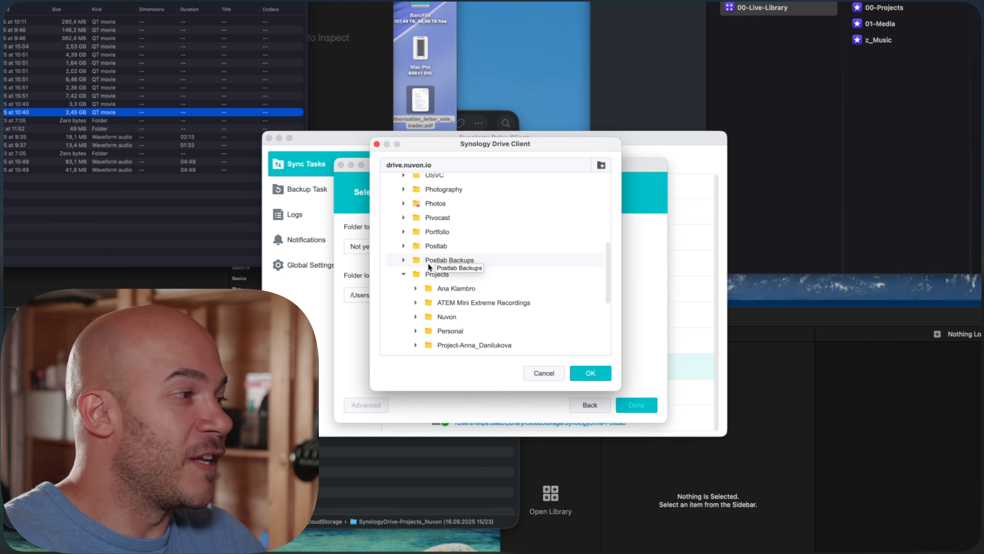
scroll(428, 277, "down", 4)
left_click(440, 251)
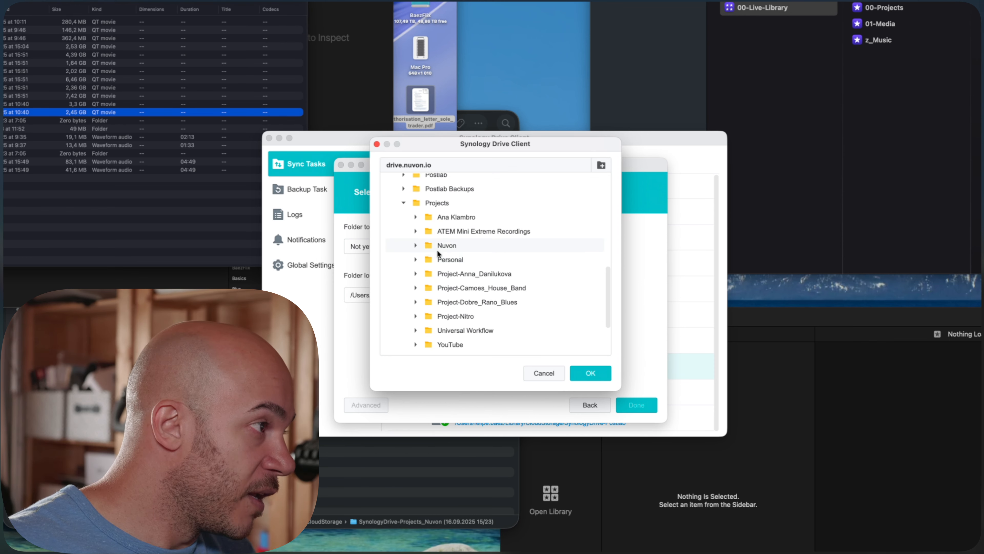
left_click(610, 369)
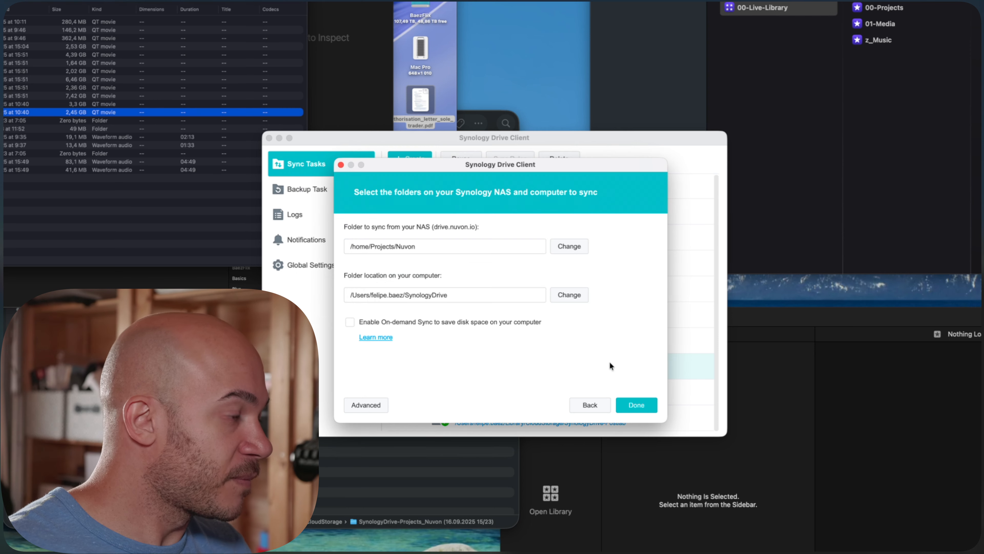
Enable On-demand Sync, name the task Nuvon_Projects, and finish creating the sync task
left_click(478, 322)
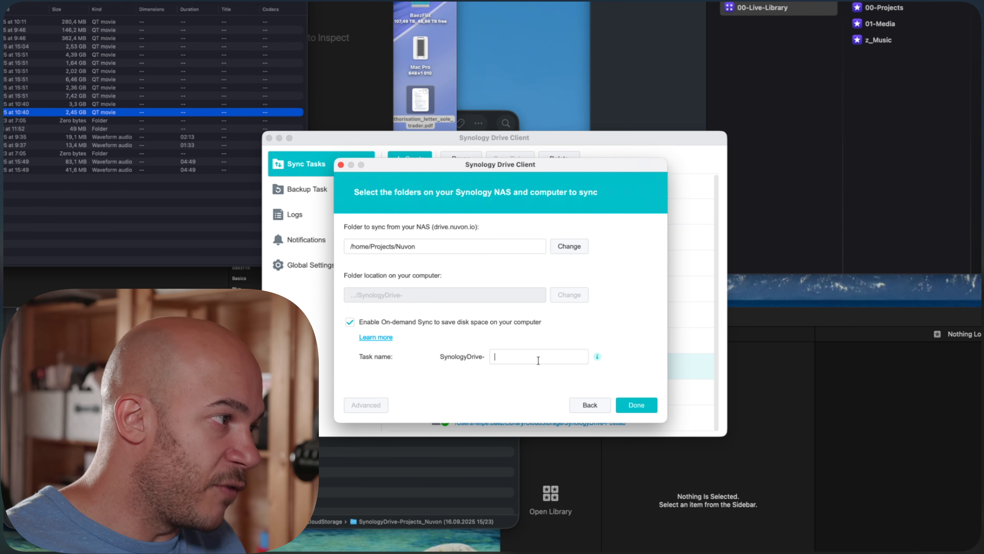
type("Nuvon_Projects")
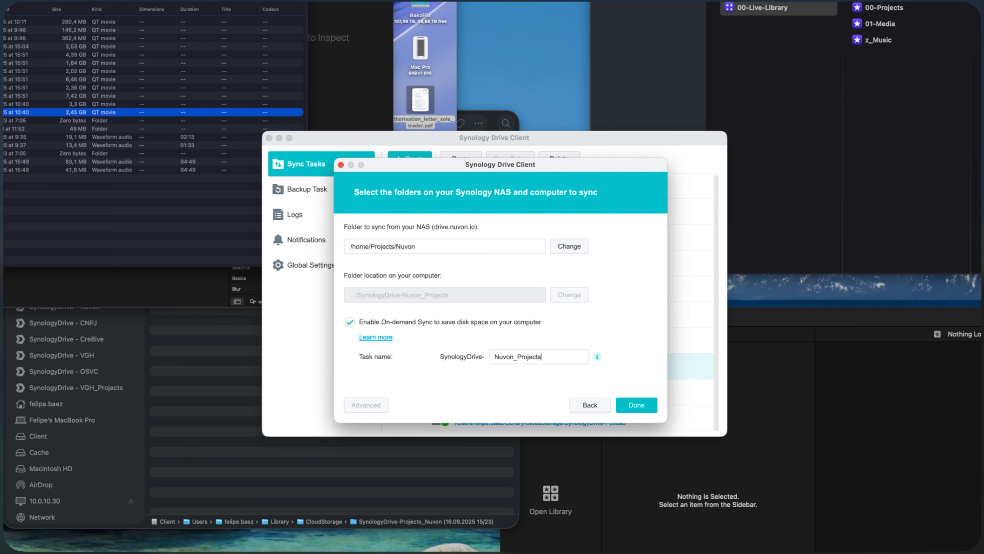
left_click(655, 413)
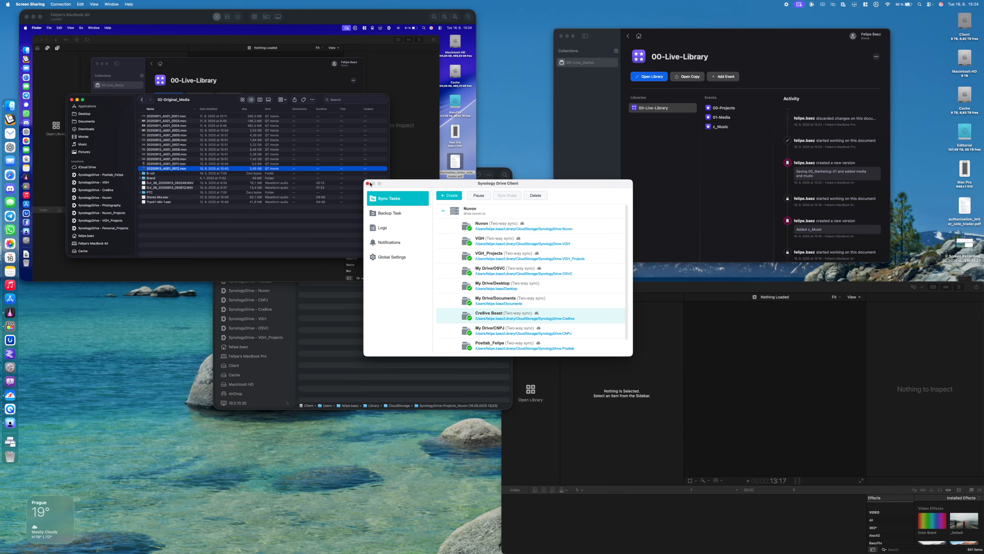
left_click(269, 138)
left_click(355, 399)
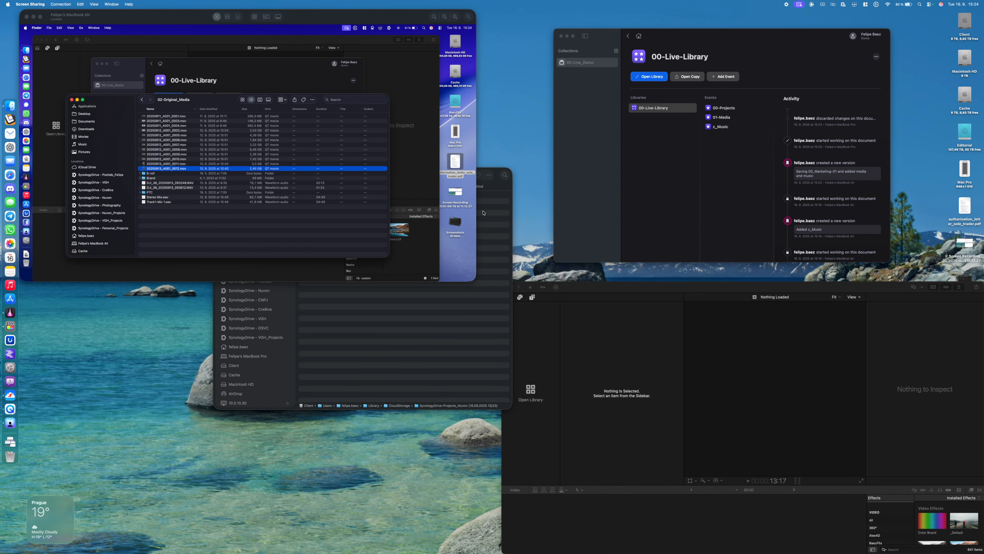
In Finder, sort the SynologyDrive - Nuvon_Projects folder by name and download its z_Music folder locally
left_click_drag(499, 178, 704, 191)
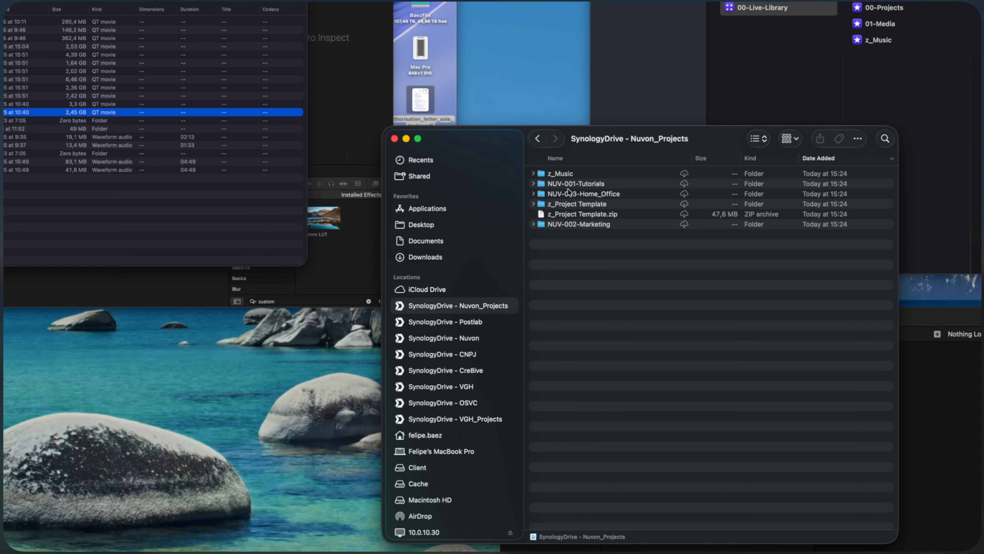
left_click(569, 157)
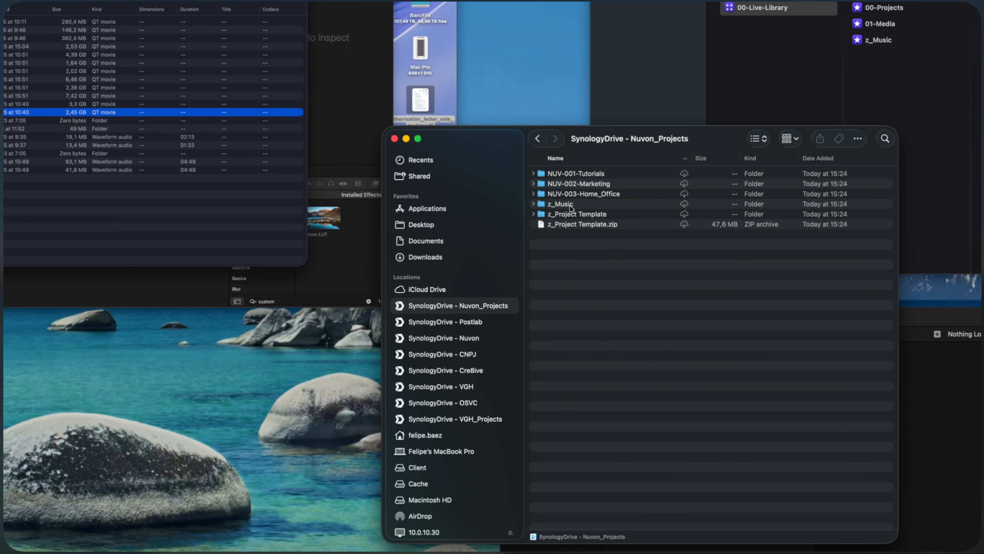
right_click(571, 209)
left_click(590, 221)
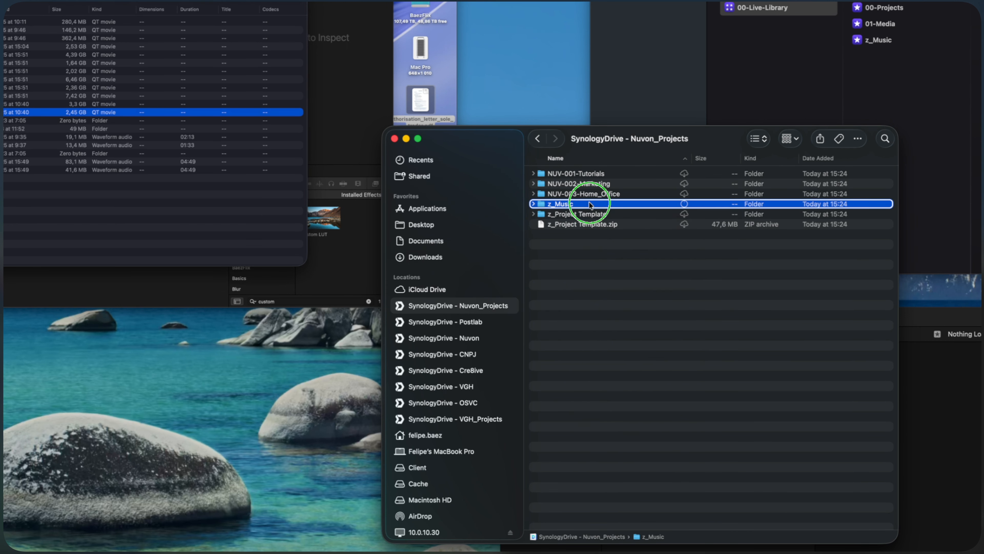
right_click(590, 206)
left_click(634, 426)
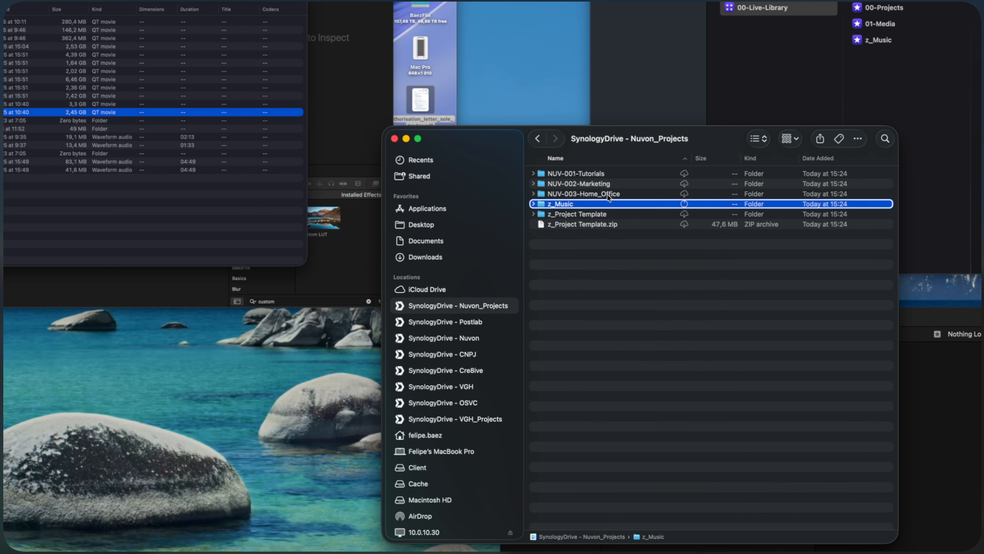
Expand NUV-002-Marketing and its 02-Original_Media folder and download 20250913_A001_0012.mov locally
left_click(534, 184)
left_click(541, 205)
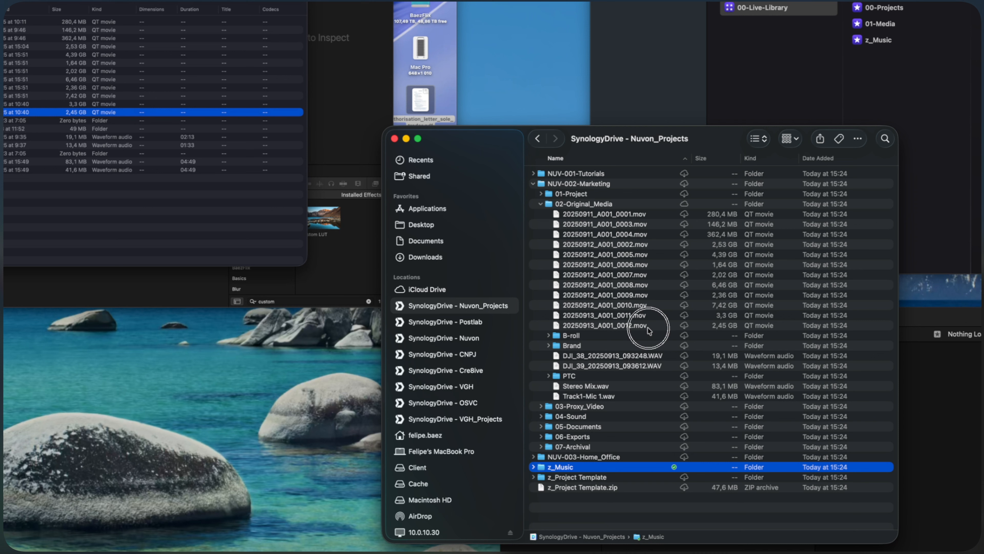
right_click(649, 328)
left_click(691, 357)
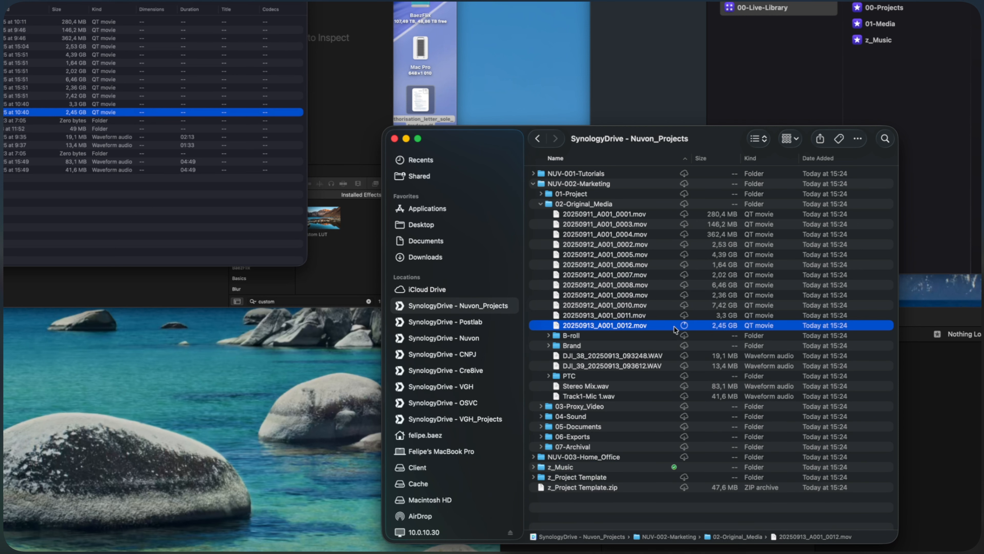
right_click(640, 327)
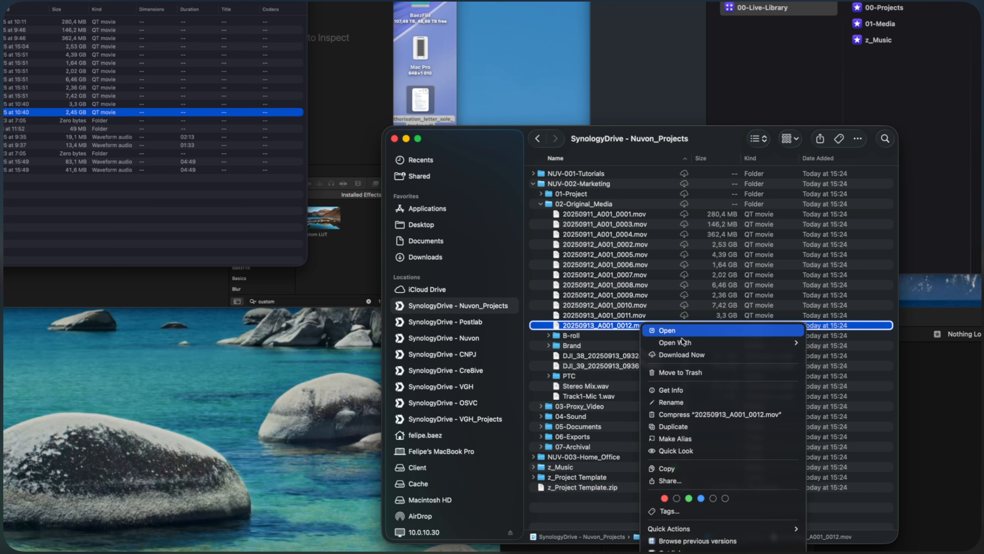
left_click(718, 541)
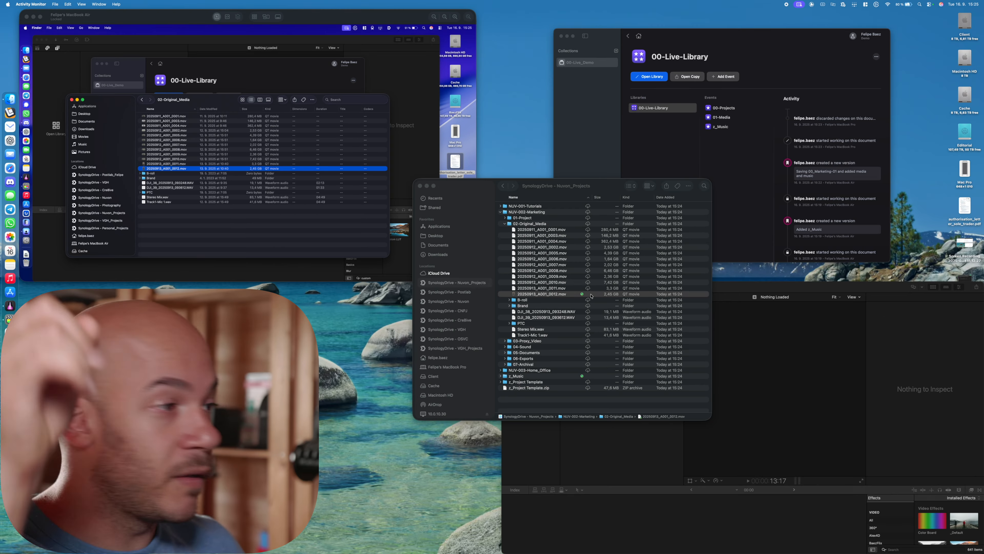
Open 00-Live-Library from PostLab and open the 00_Marketing-01 project from the 00-Projects event in Final Cut Pro
left_click(760, 289)
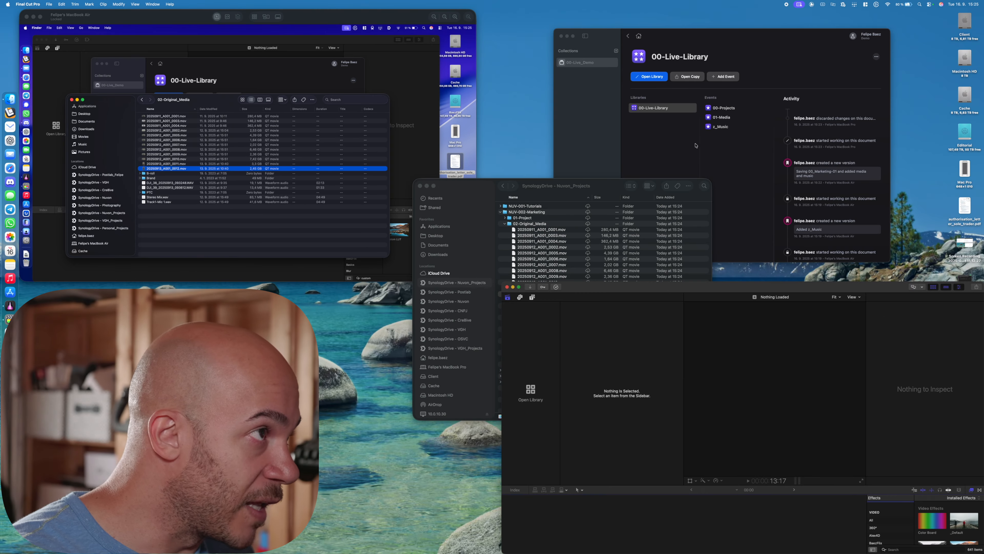
left_click(661, 90)
left_click(656, 76)
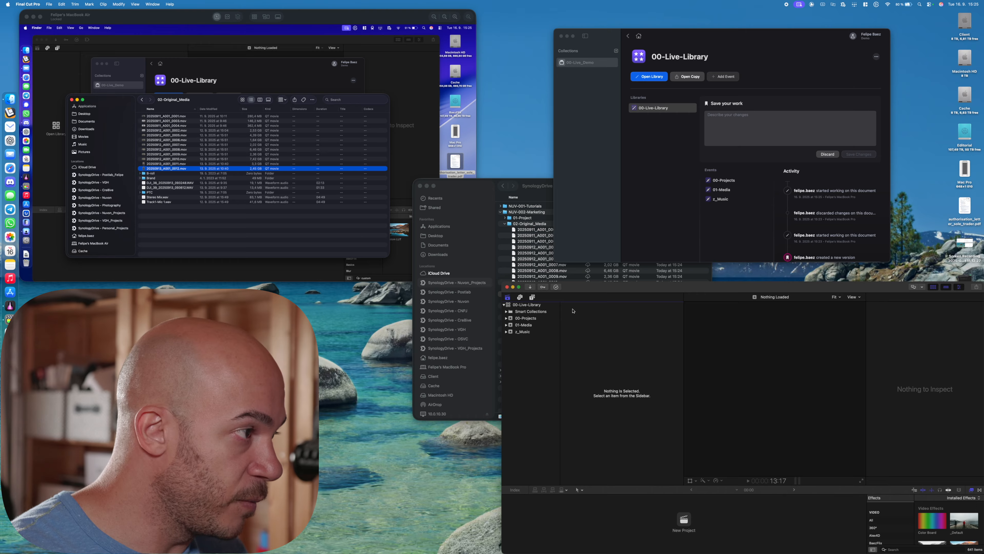
left_click(533, 318)
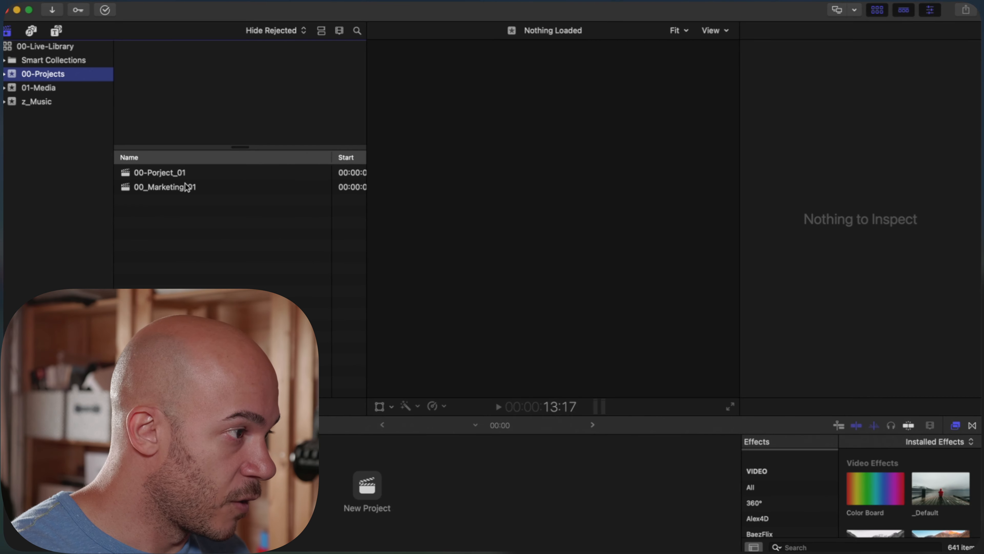
left_click(596, 374)
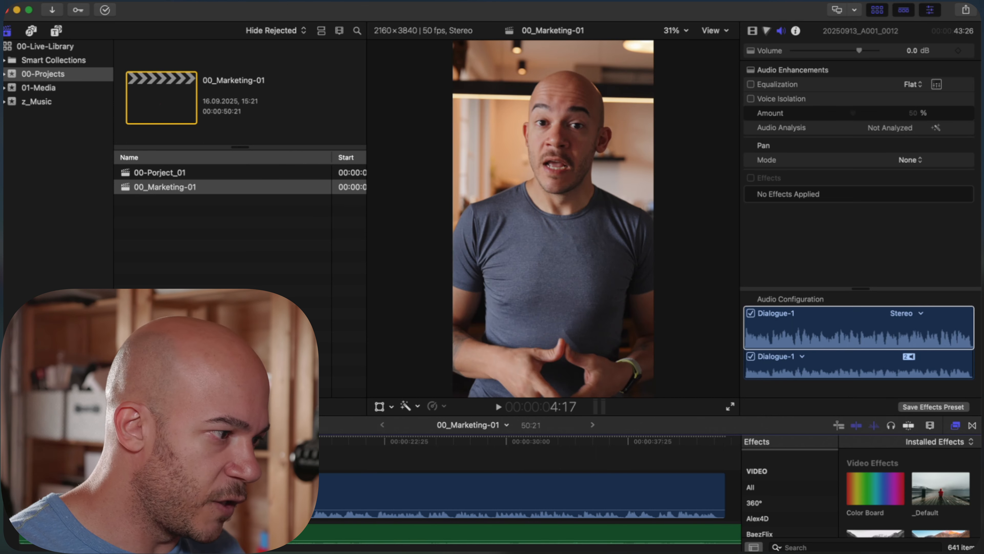
Play part of the 00_Marketing-01 project, fit the timeline, and trim the Analaska music clip's end to the end of the video clip
key("space")
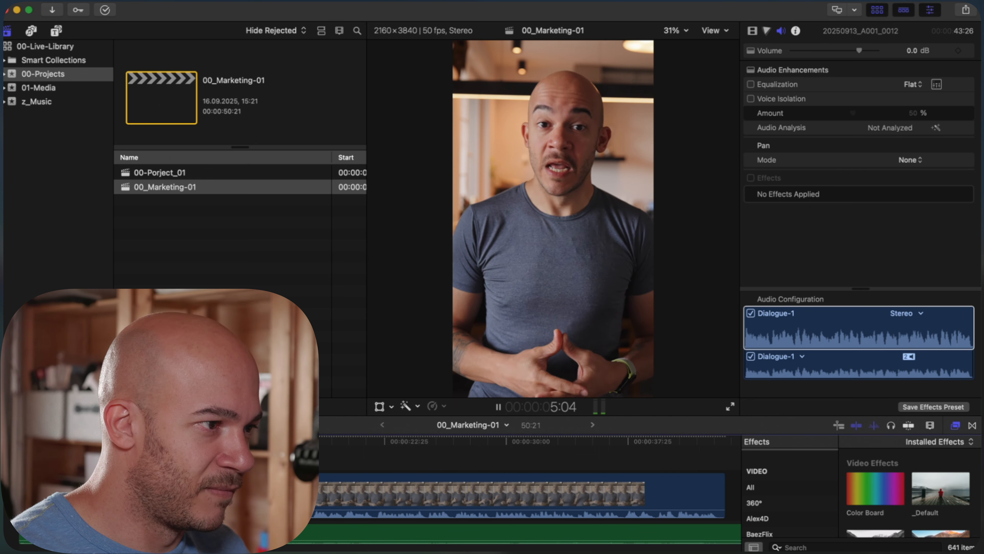
key("space")
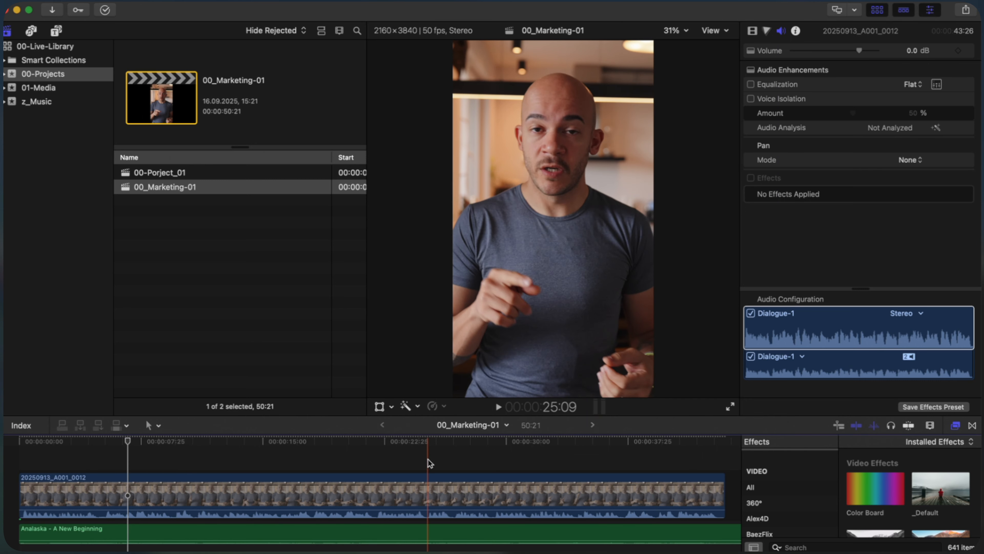
key("shift+z")
left_click_drag(693, 530, 600, 525)
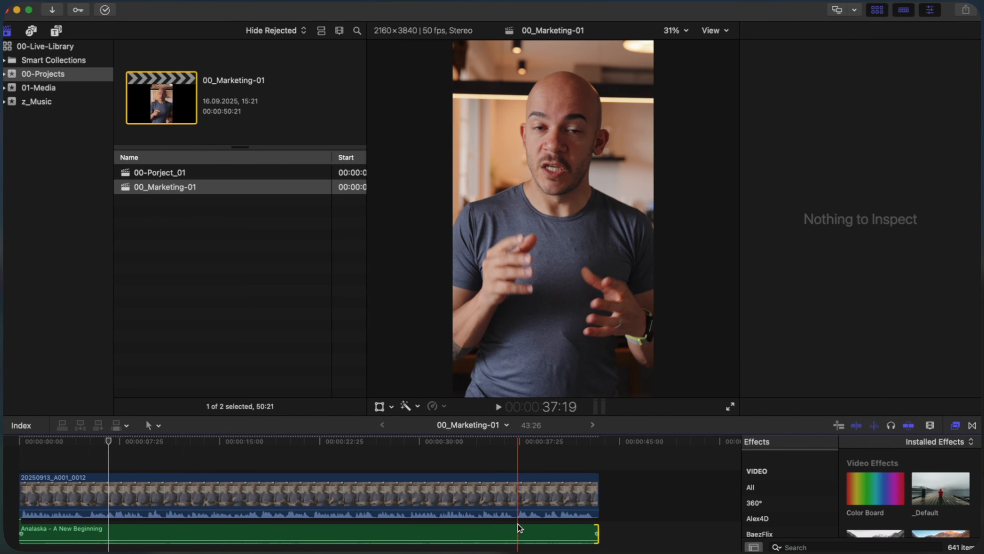
left_click(471, 481)
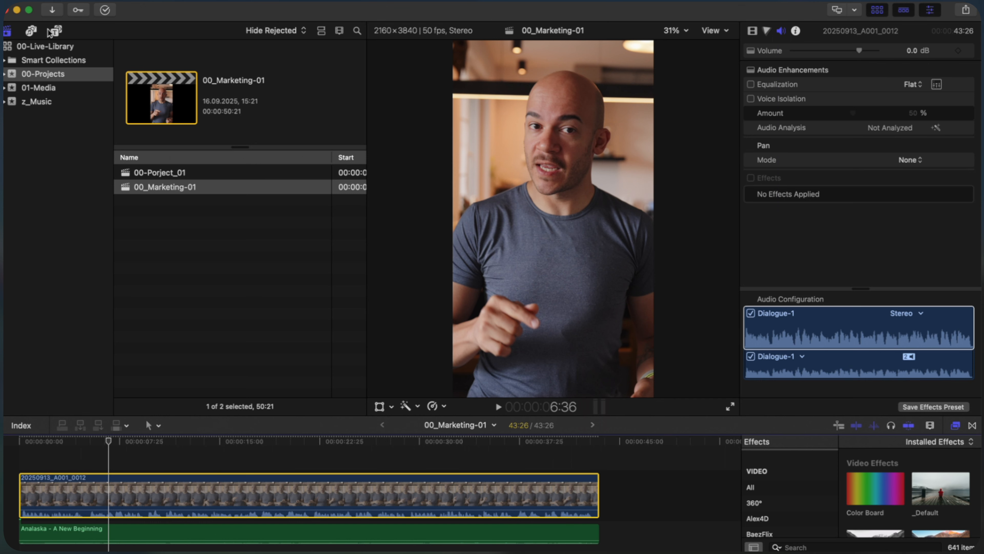
left_click(51, 31)
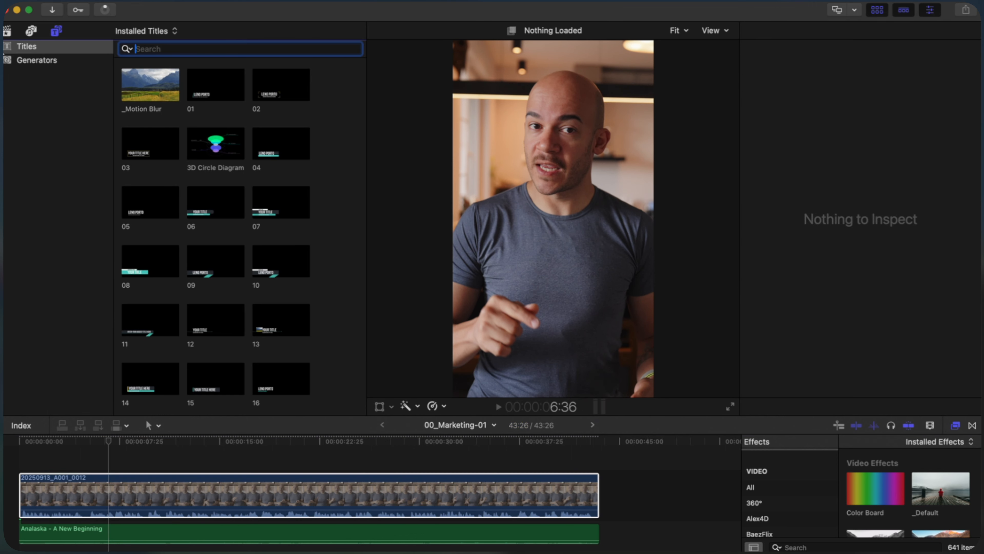
scroll(77, 206, "down", 3)
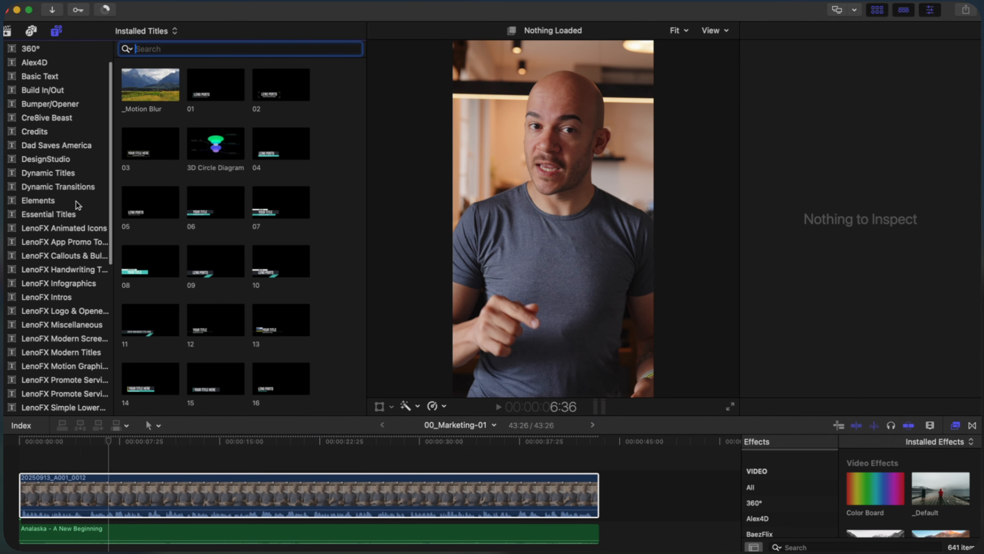
scroll(54, 81, "up", 3)
left_click(5, 49)
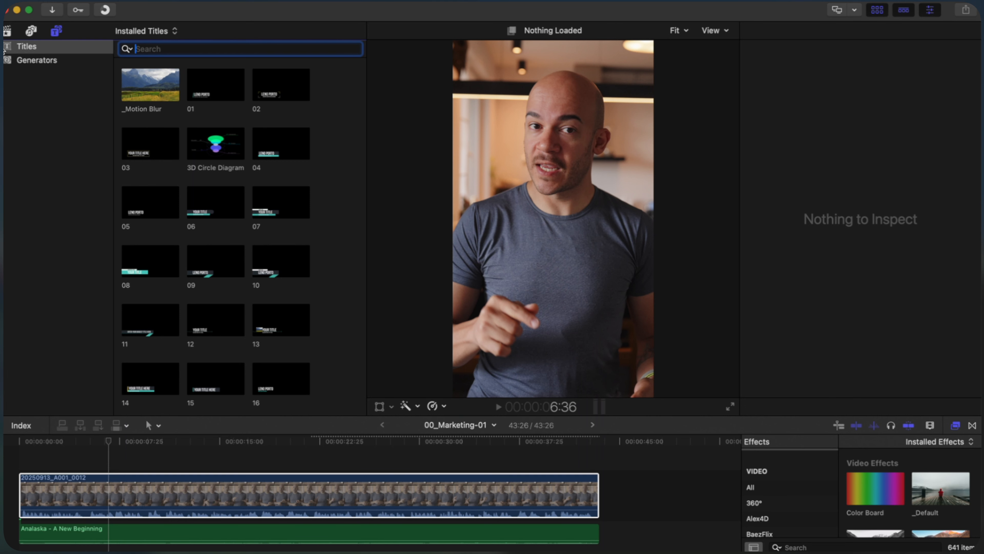
Import 20250911_A001_0003.mov from Finder's 02-Original_Media folder into the 01-Media event and connect it above the main clip in the 00_Marketing-01 timeline
key("super+Tab")
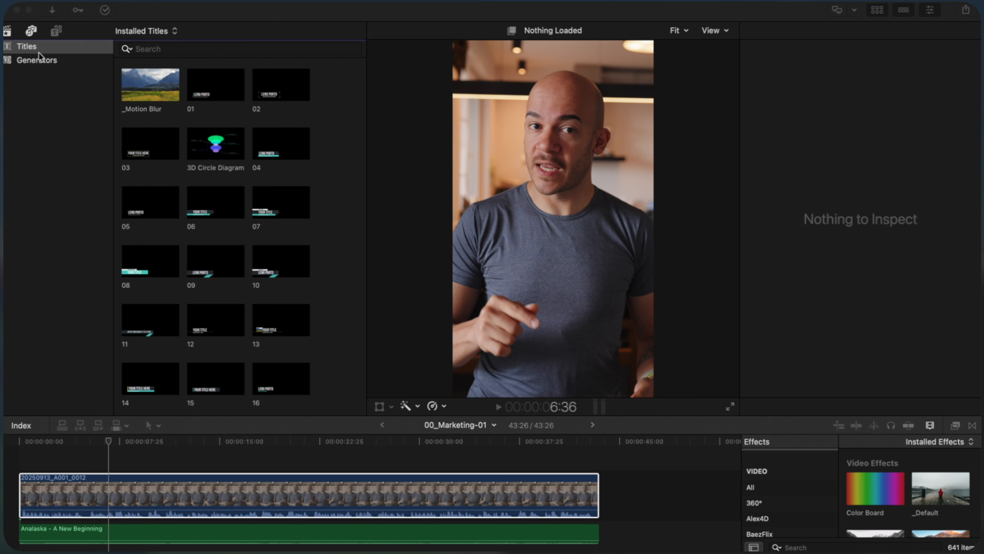
key("super+Tab")
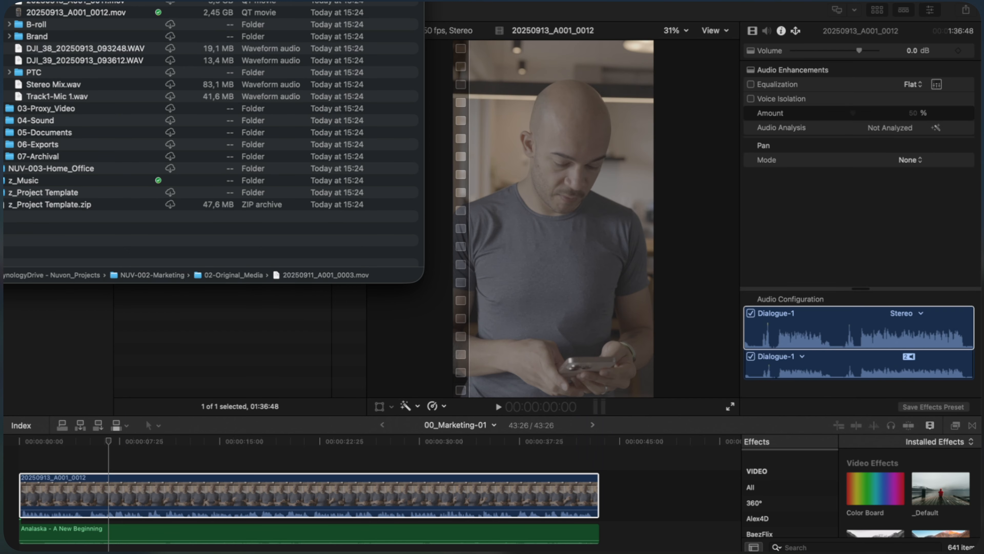
left_click_drag(112, 1, 255, 354)
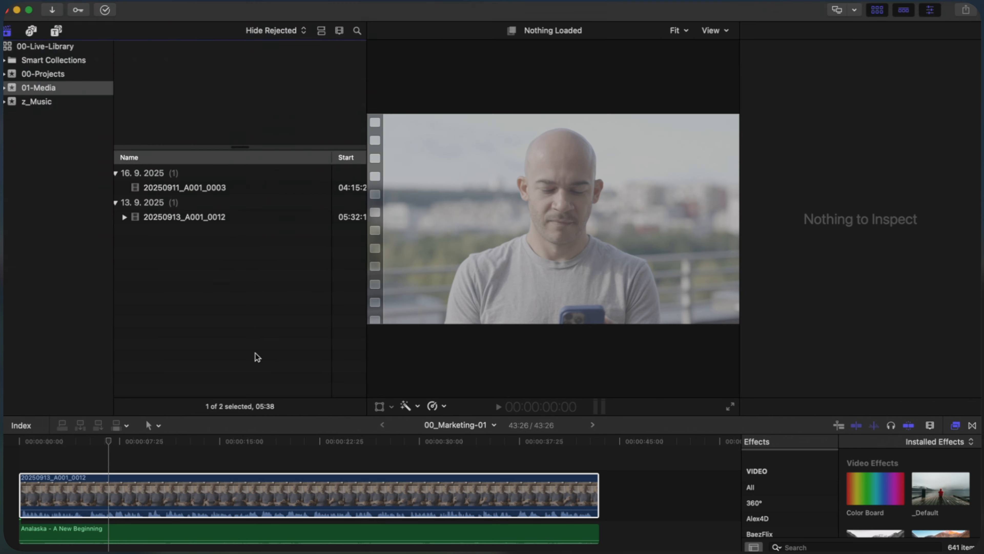
left_click(171, 186)
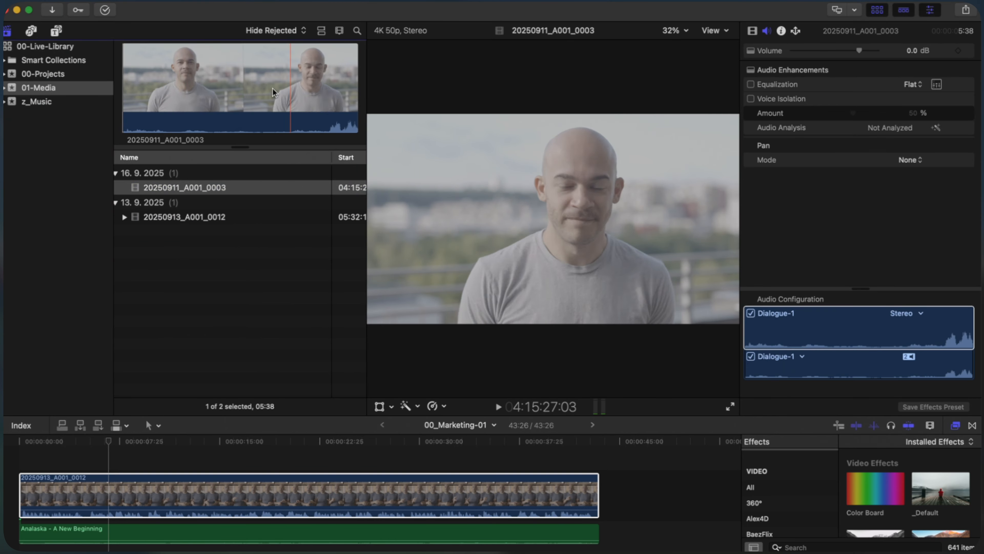
left_click_drag(256, 185, 389, 452)
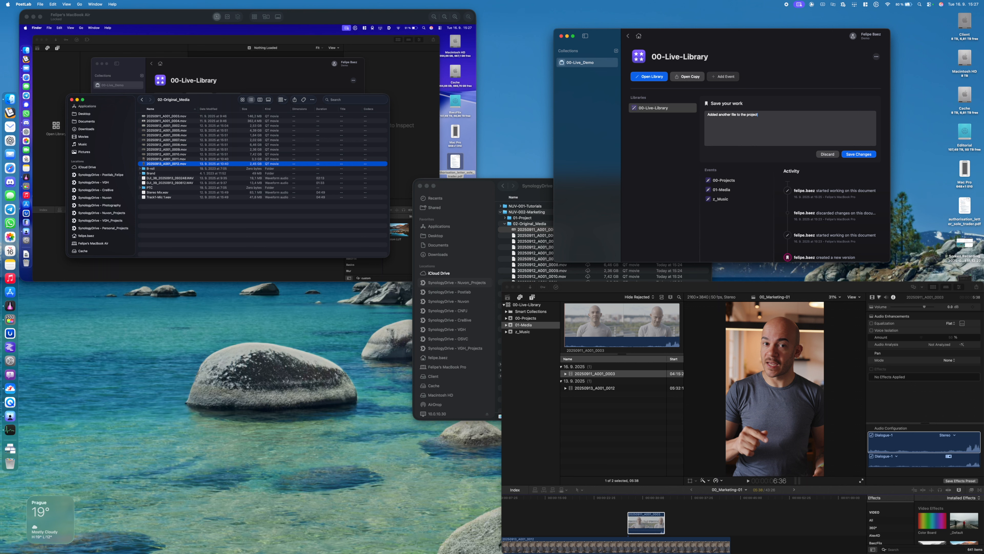
Switch to PostLab and try to save the 00-Live-Library changes with the note "Added another file to the project"
left_click(867, 154)
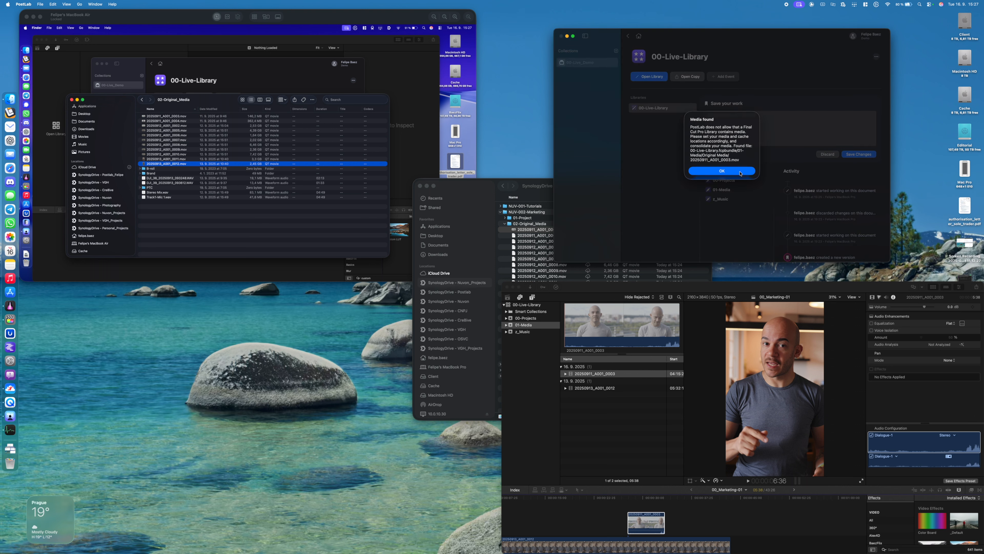
left_click(739, 172)
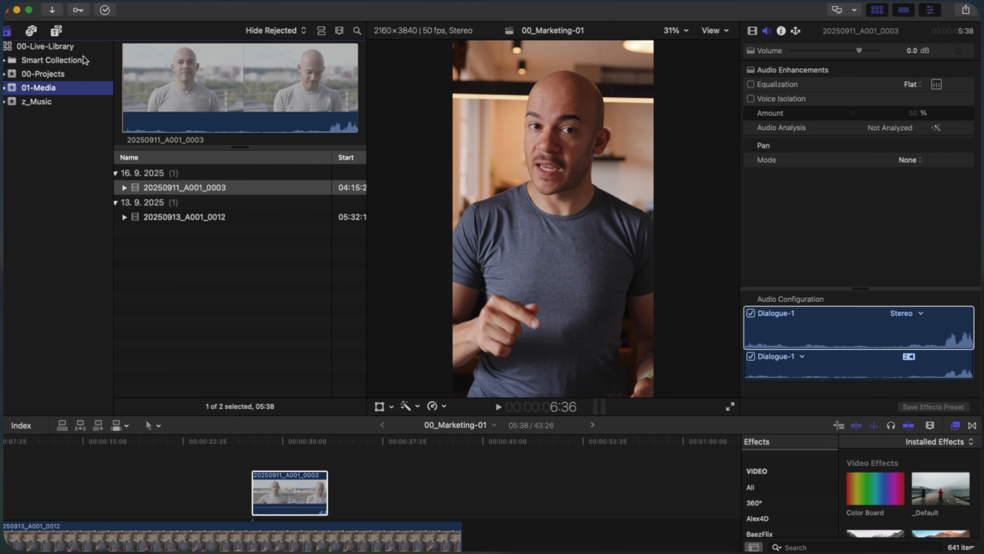
In Final Cut Pro, set the 00-Live-Library storage locations to 02-Original_Media for media and FCP Cache for cache
left_click(546, 305)
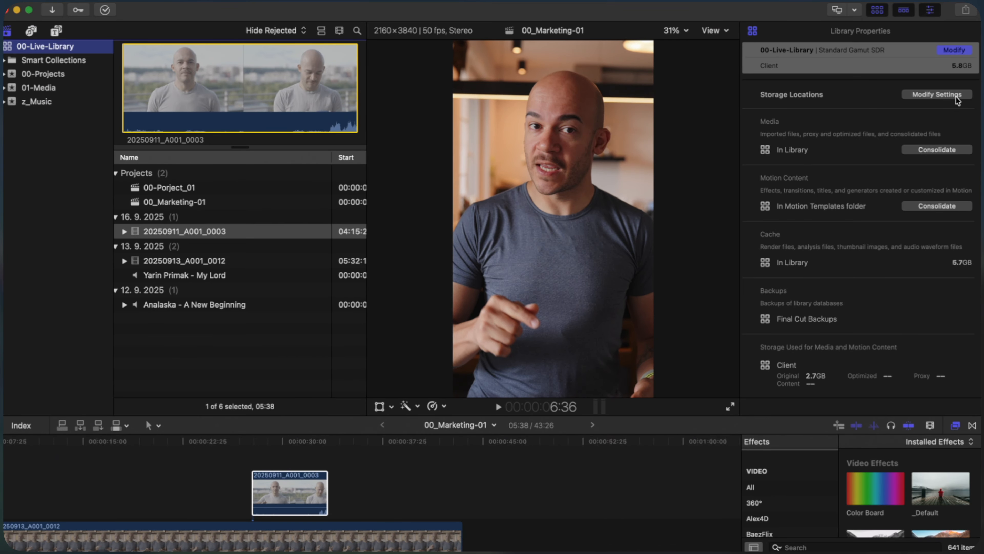
left_click(935, 95)
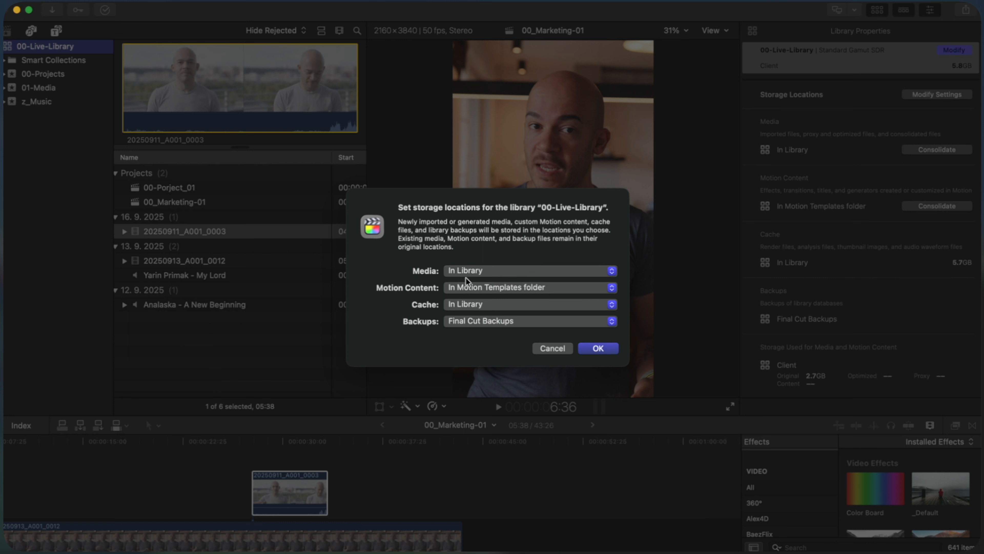
left_click(465, 271)
left_click(488, 307)
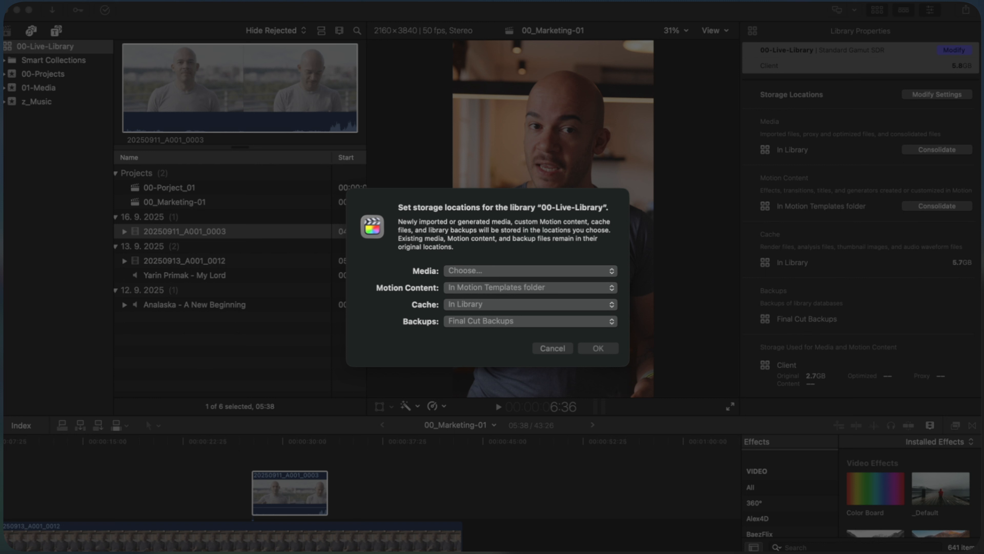
key("Return")
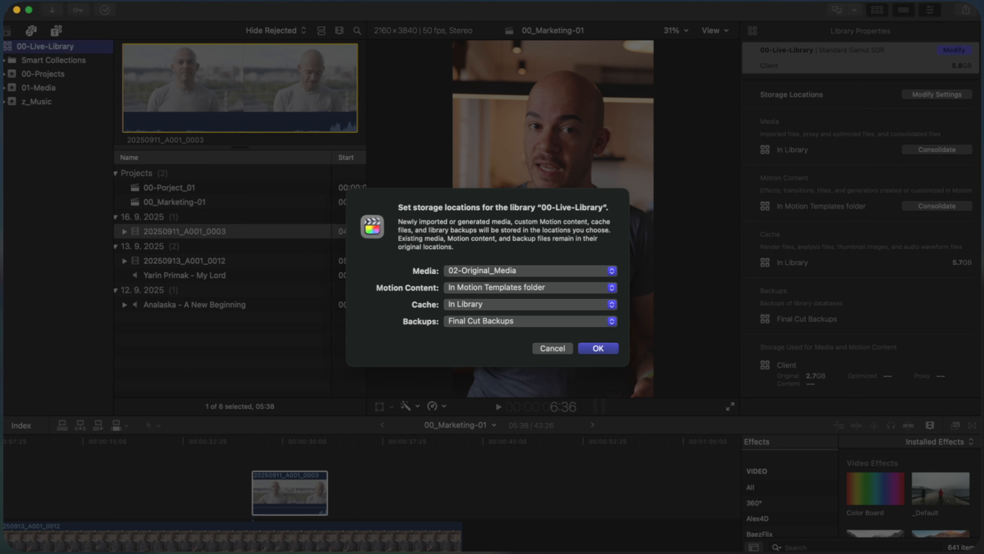
left_click(519, 306)
left_click(504, 332)
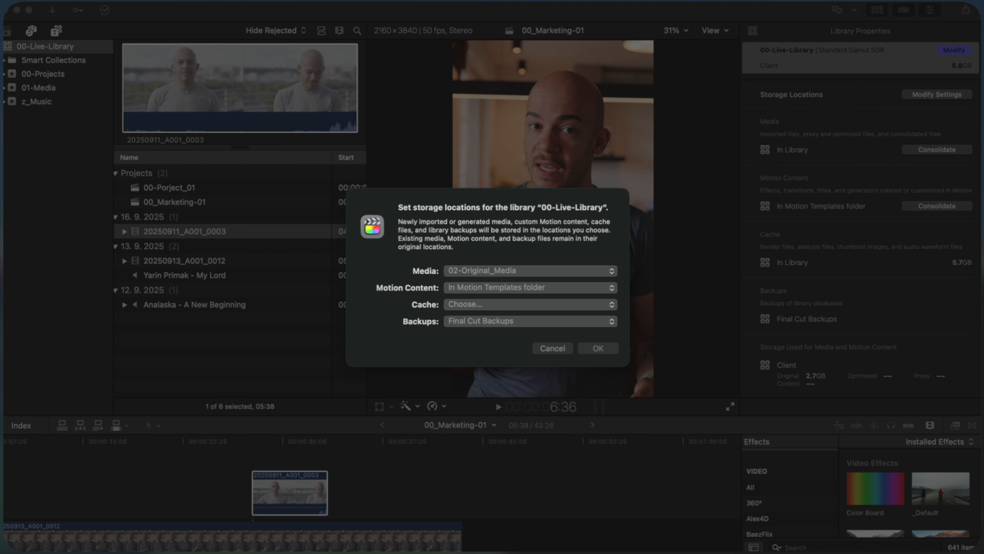
key("Return")
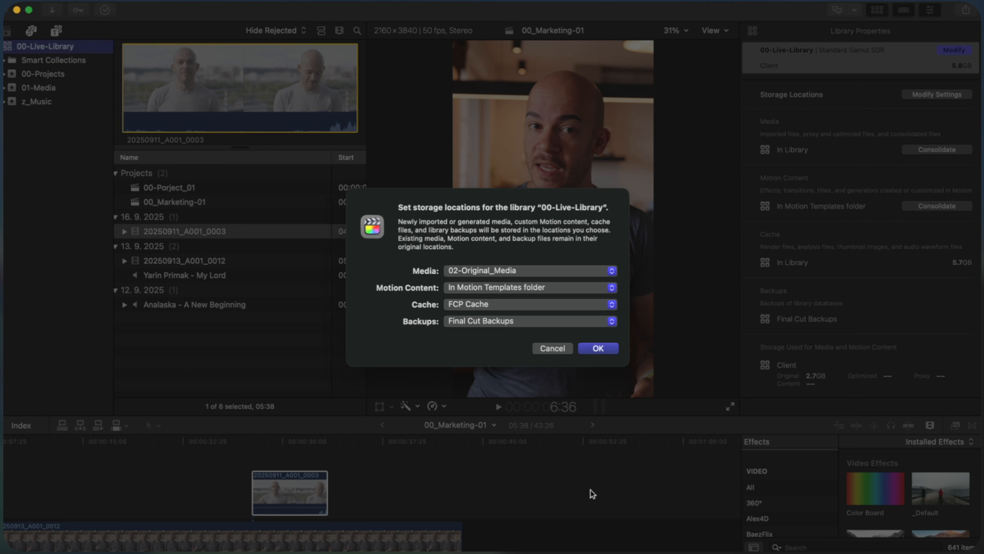
left_click(599, 347)
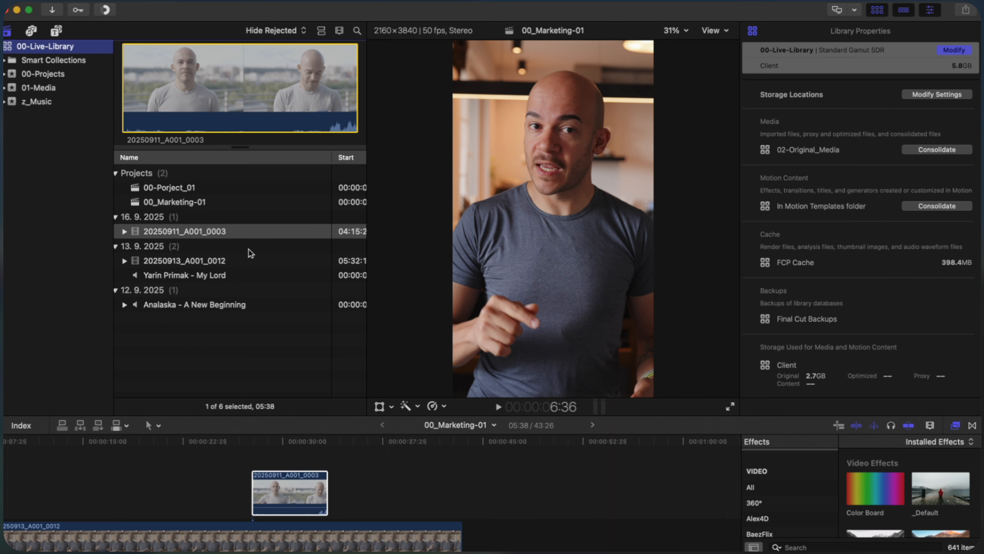
Select the library's four media clips and match their original files for relinking from the NUV-002-Marketing folder
left_click(42, 88)
left_click(253, 283)
left_click(225, 263)
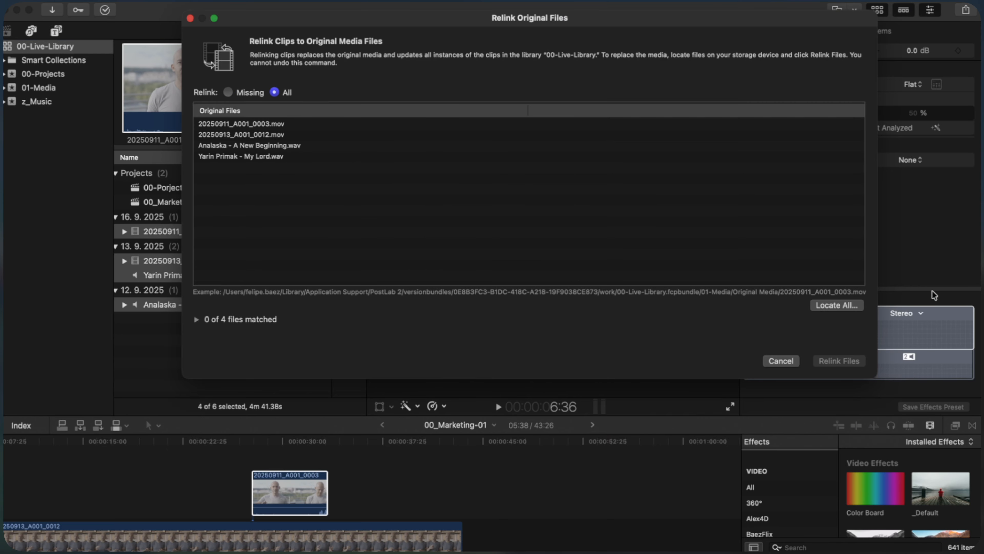
left_click(838, 305)
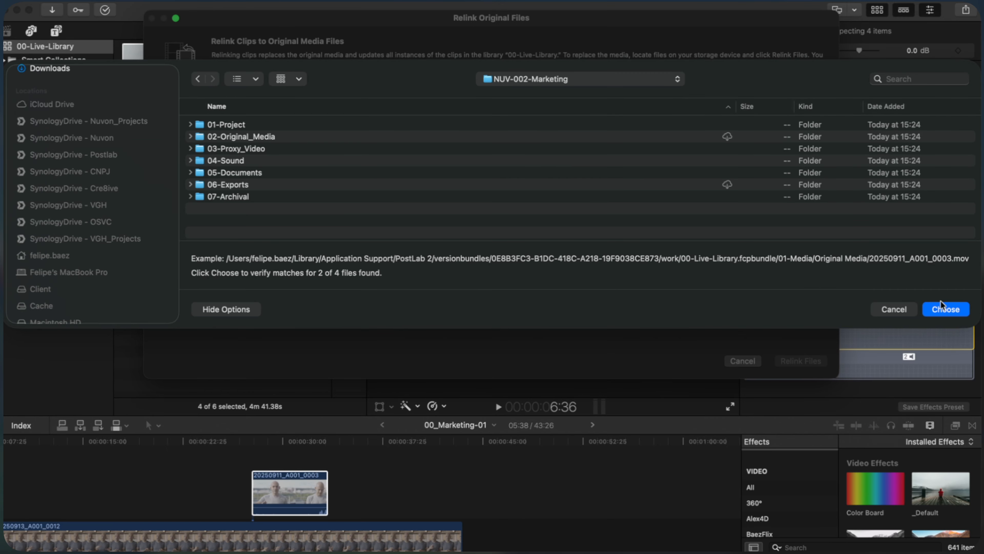
left_click(942, 307)
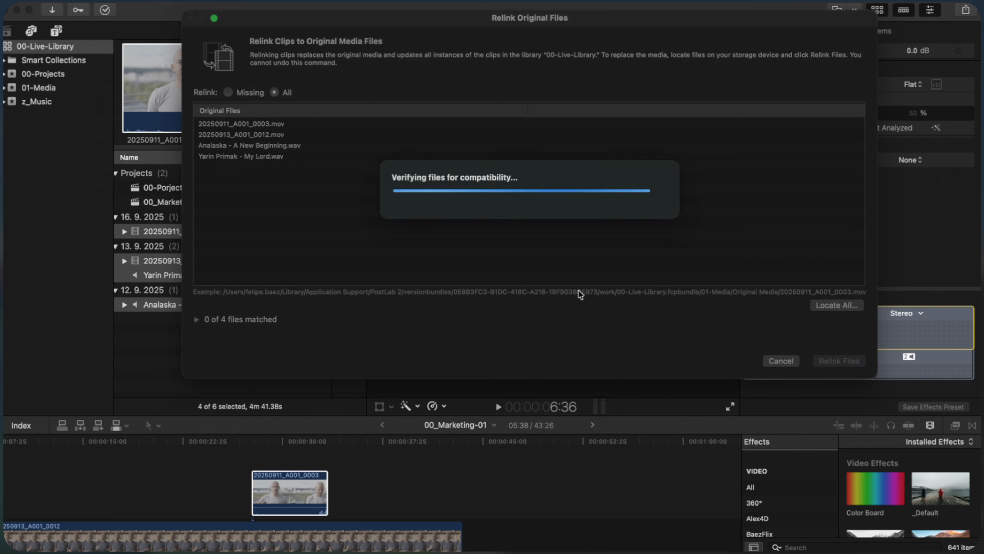
Locate the two remaining music files in the z_Music folder of SynologyDrive - Nuvon_Projects and relink the files
left_click(838, 322)
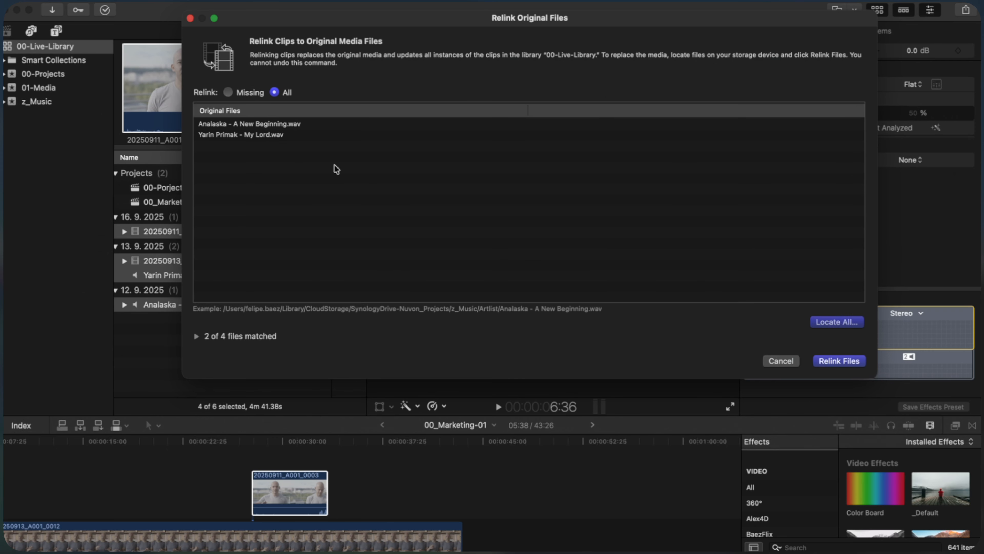
left_click(508, 80)
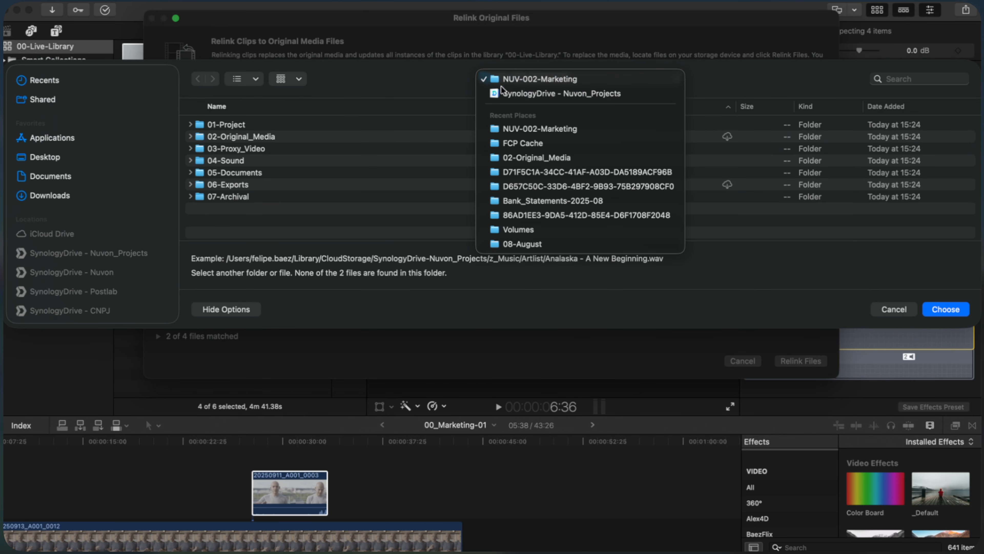
left_click(512, 93)
left_click(240, 160)
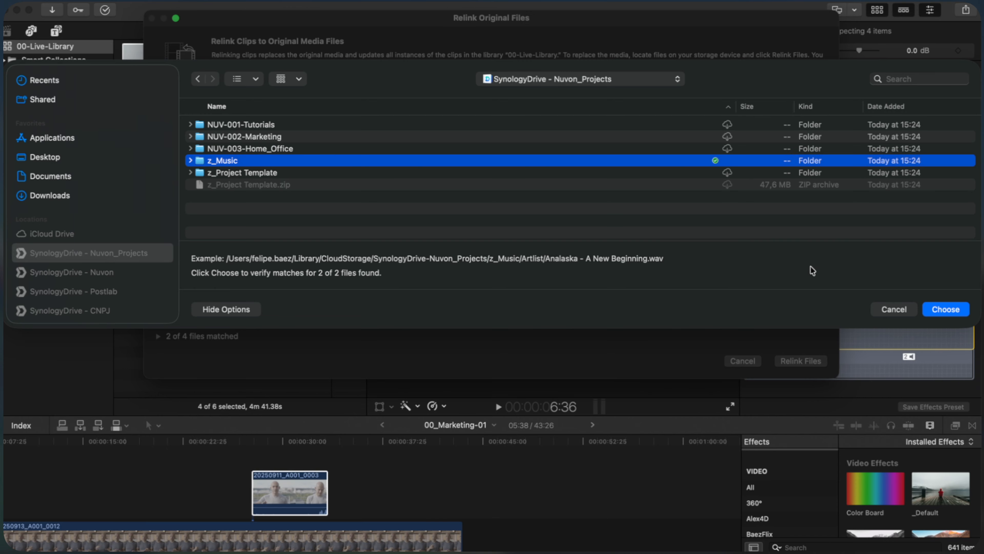
left_click(947, 309)
left_click(847, 360)
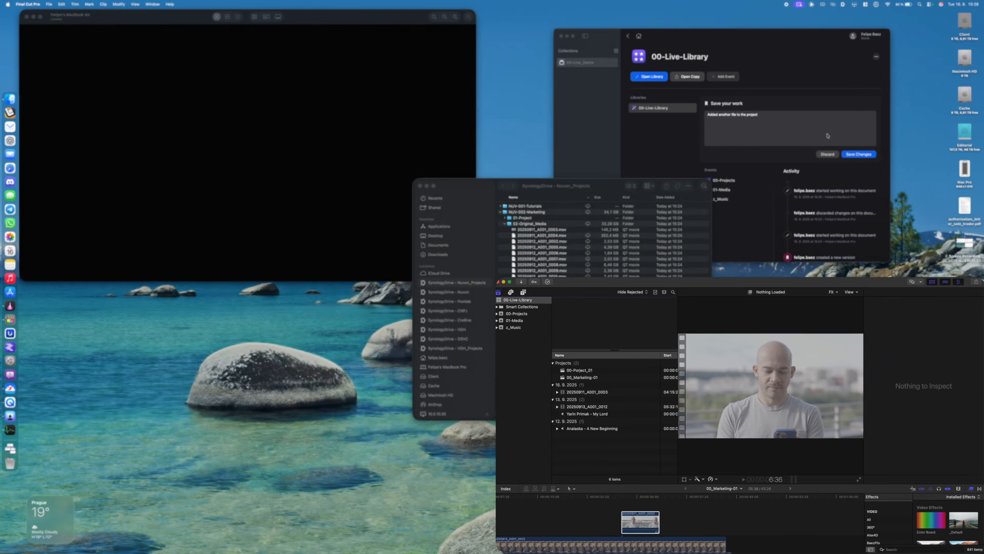
Switch to PostLab and save the 00-Live-Library changes with the note "Added another file to the project"
left_click(827, 136)
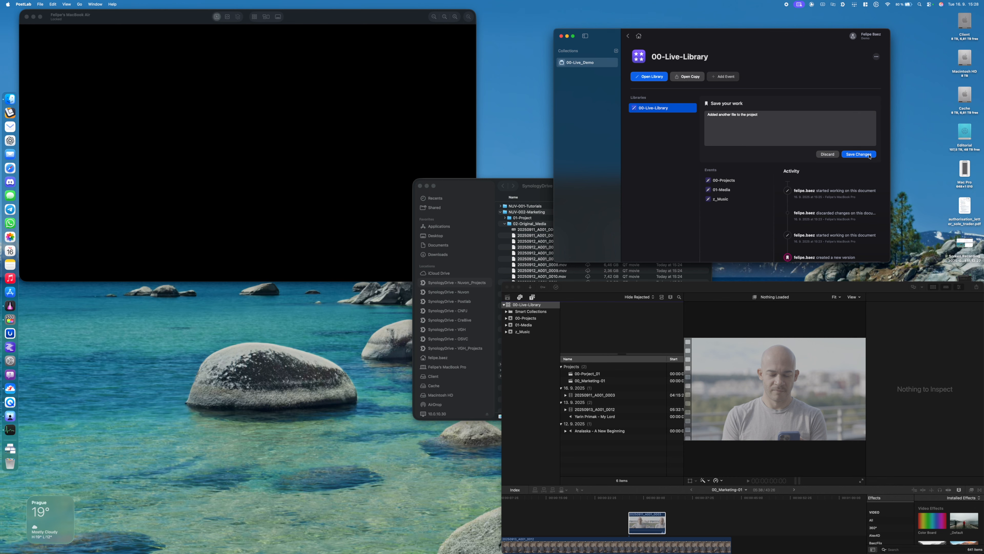
left_click(859, 154)
left_click(724, 158)
Unlock the second Mac in the screen sharing window by entering its account password
left_click(255, 132)
type("••••••••••")
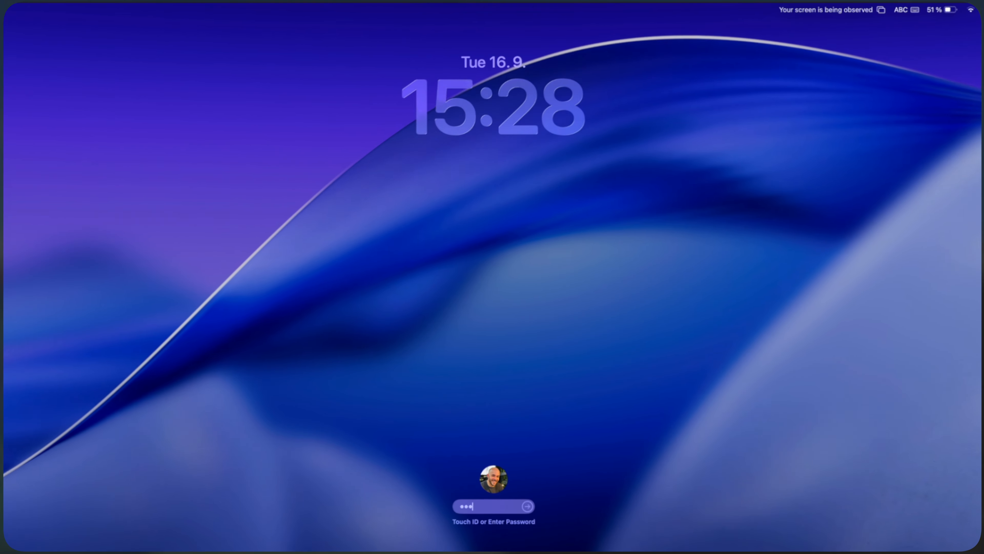
key("Return")
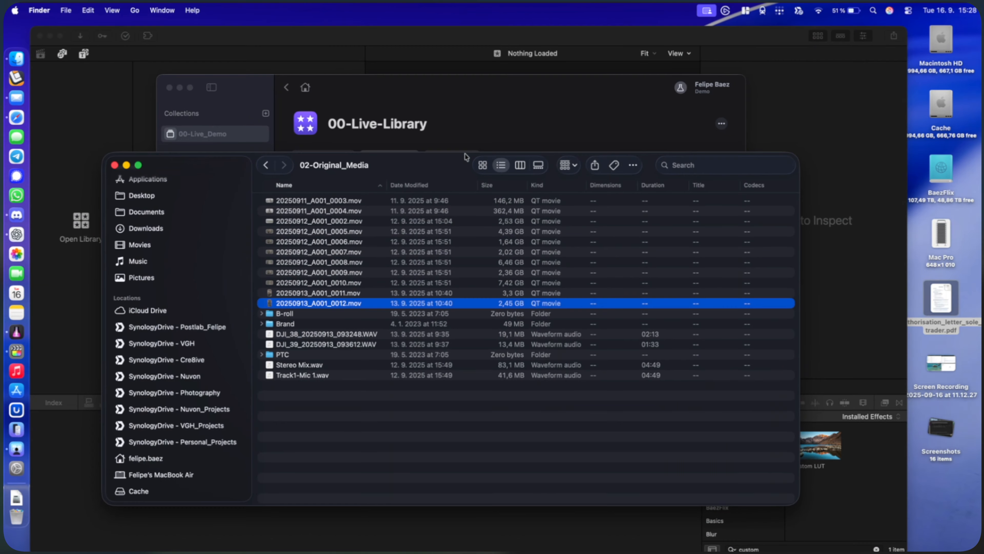
On the second Mac, open 00-Live-Library from PostLab and open the 00_Marketing-01 project from the 00-Projects event
left_click(450, 101)
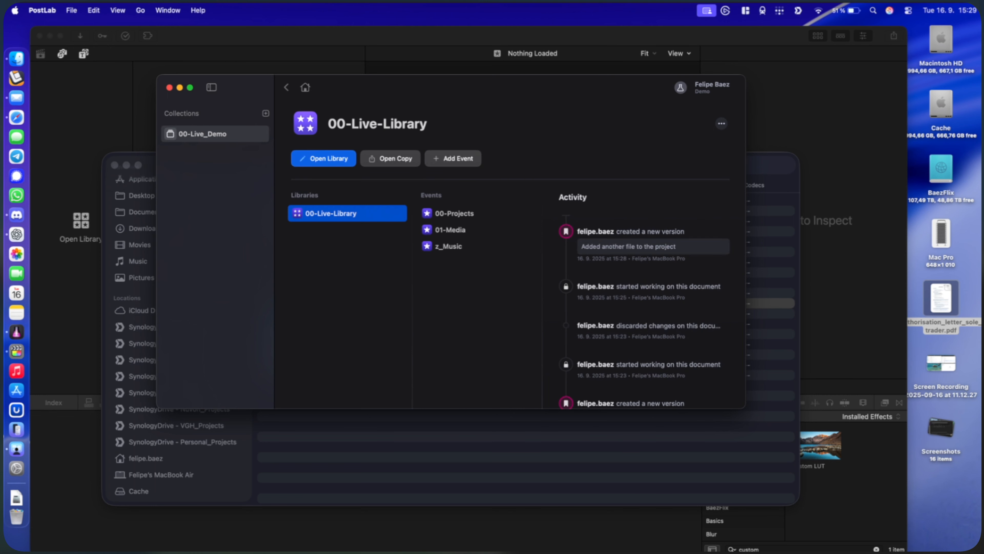
left_click(316, 159)
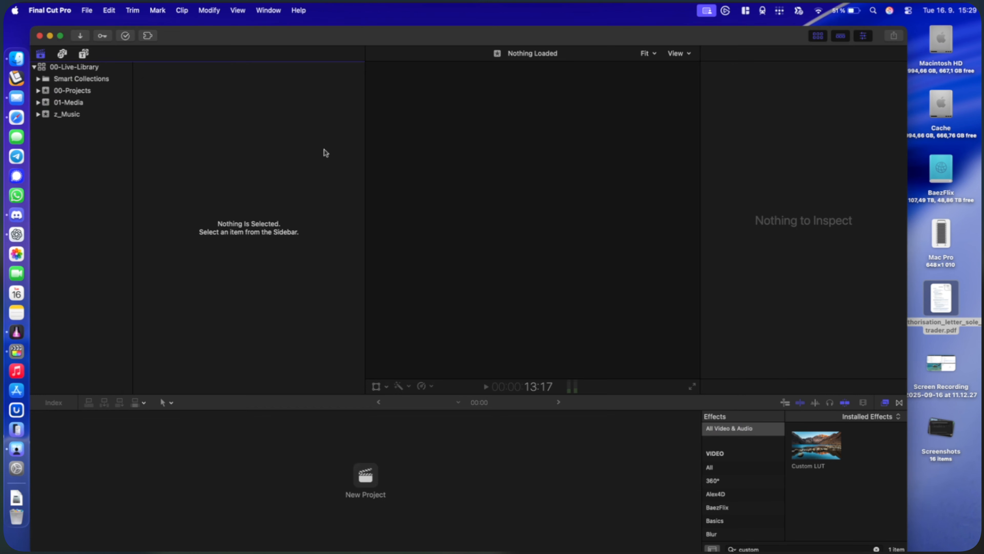
left_click(93, 93)
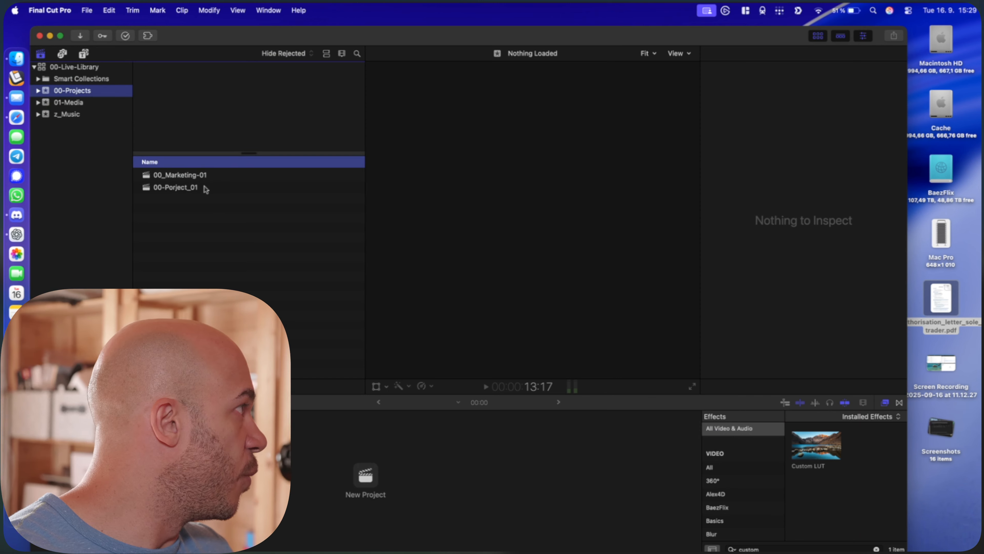
double_click(203, 175)
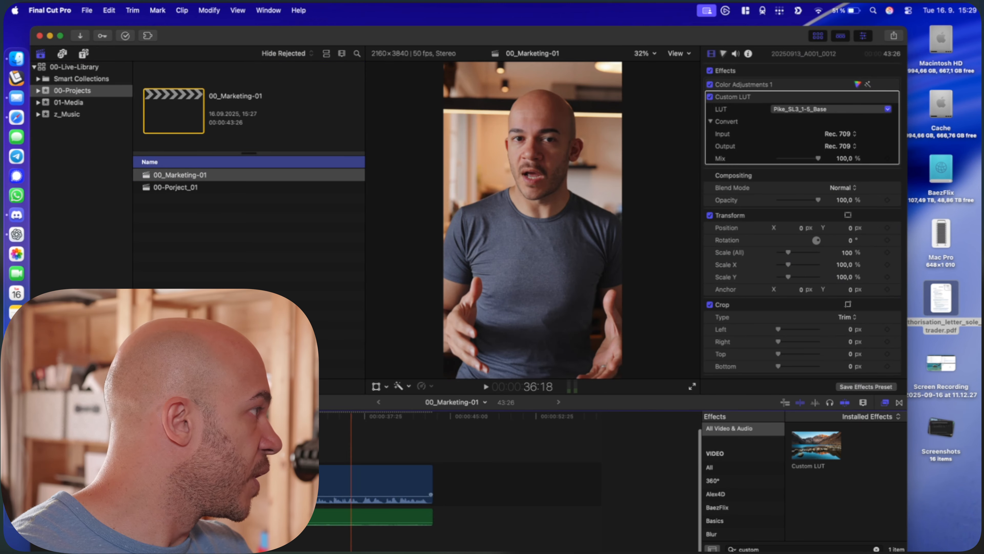
left_click(284, 450)
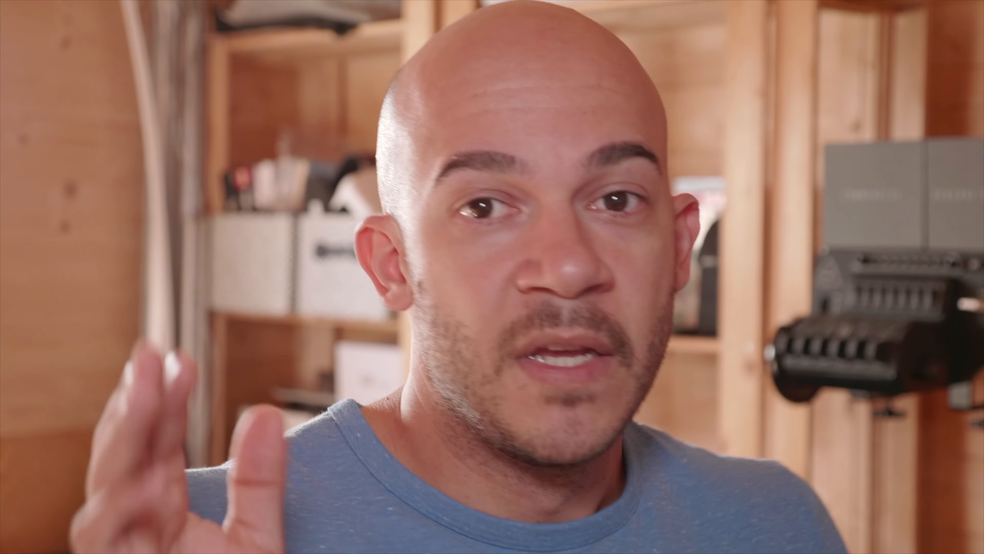